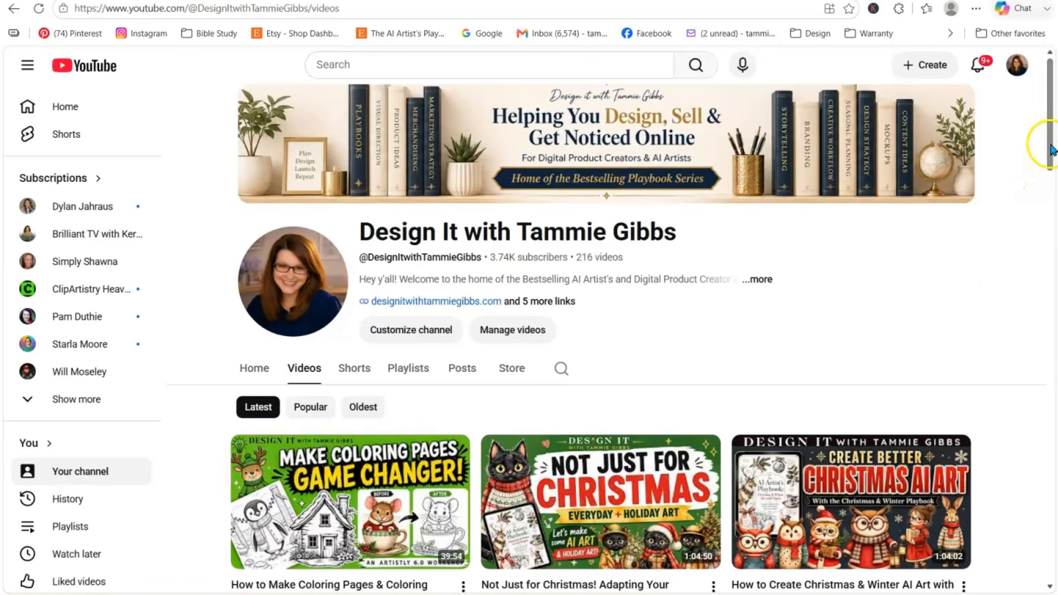
- Switch from the YouTube channel to the birthday placemat design in Canva and inspect the maze group on page 7
{"action": "left_click_drag", "start_coordinate": [1052, 144], "coordinate": [1051, 160]}
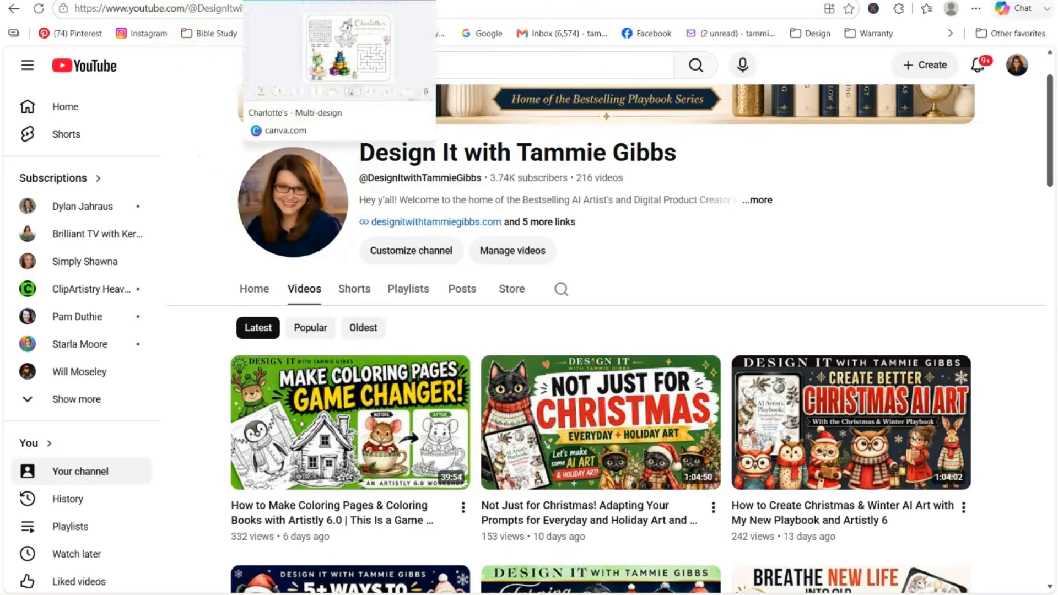
{"action": "left_click", "coordinate": [292, 1]}
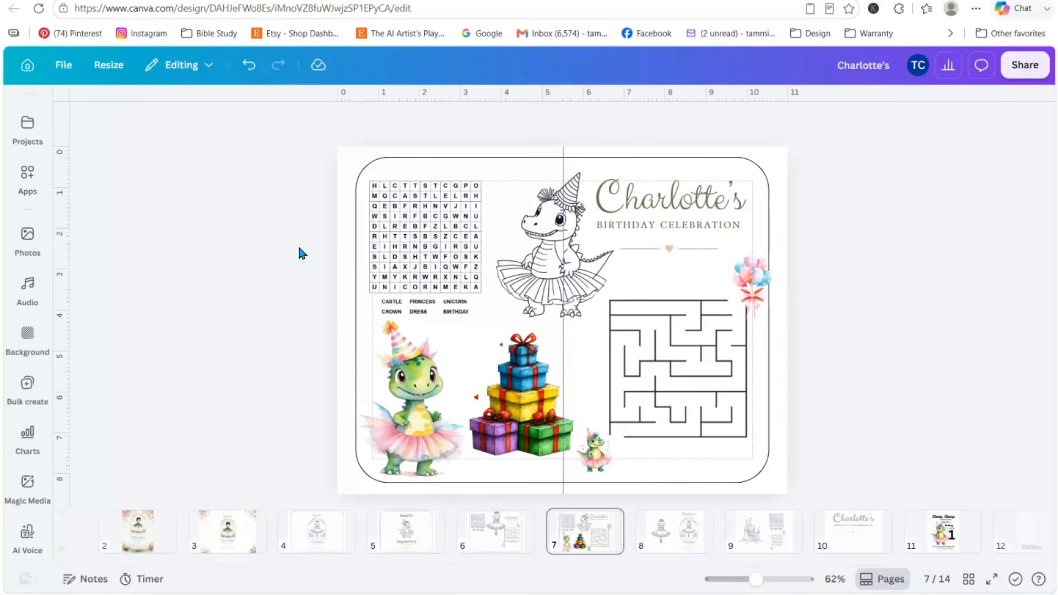
{"action": "left_click_drag", "start_coordinate": [764, 284], "coordinate": [759, 281]}
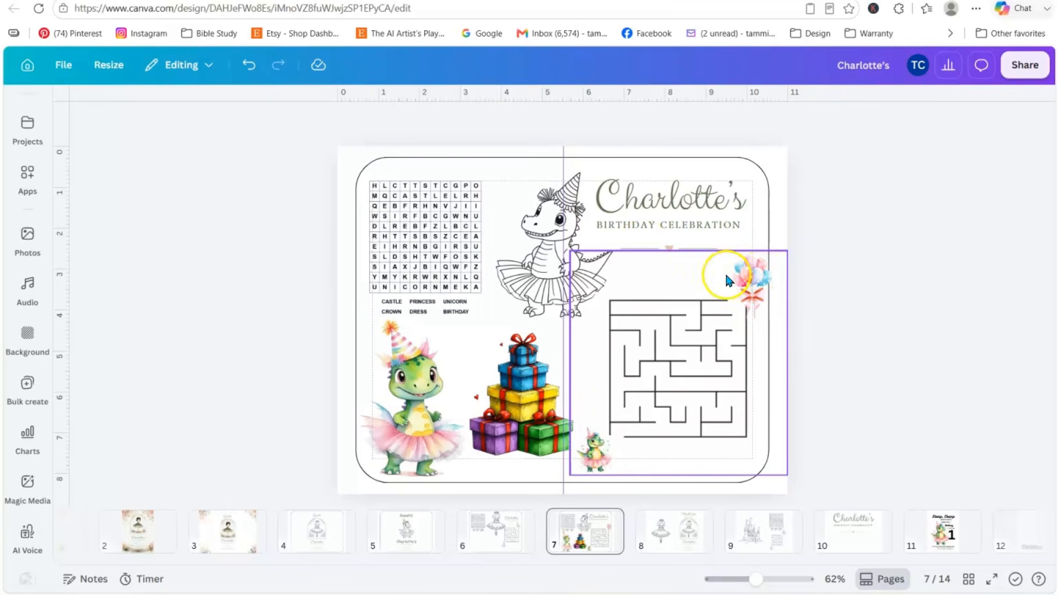
{"action": "left_click", "coordinate": [629, 232]}
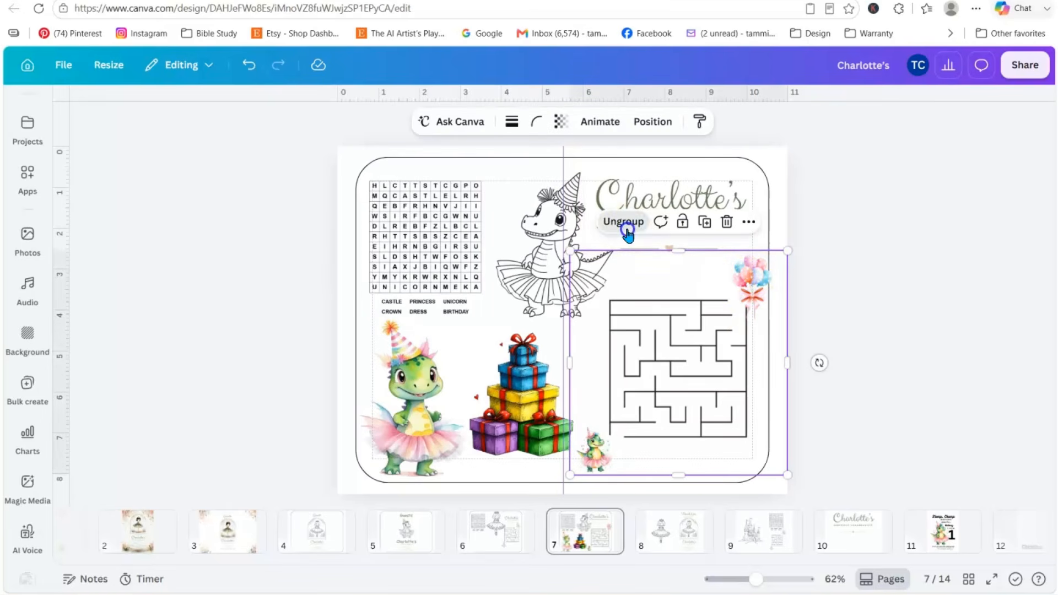
{"action": "left_click", "coordinate": [882, 290]}
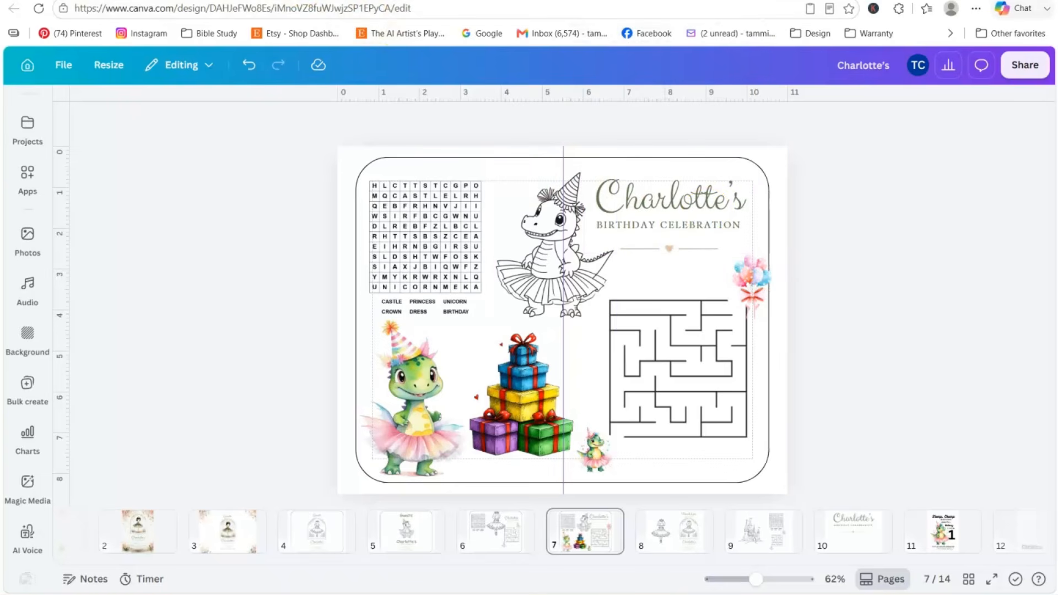
- Switch to Artistly and open Personal Designs through the Fast AI Image Designer to find the princess mazes
{"action": "left_click", "coordinate": [497, 1]}
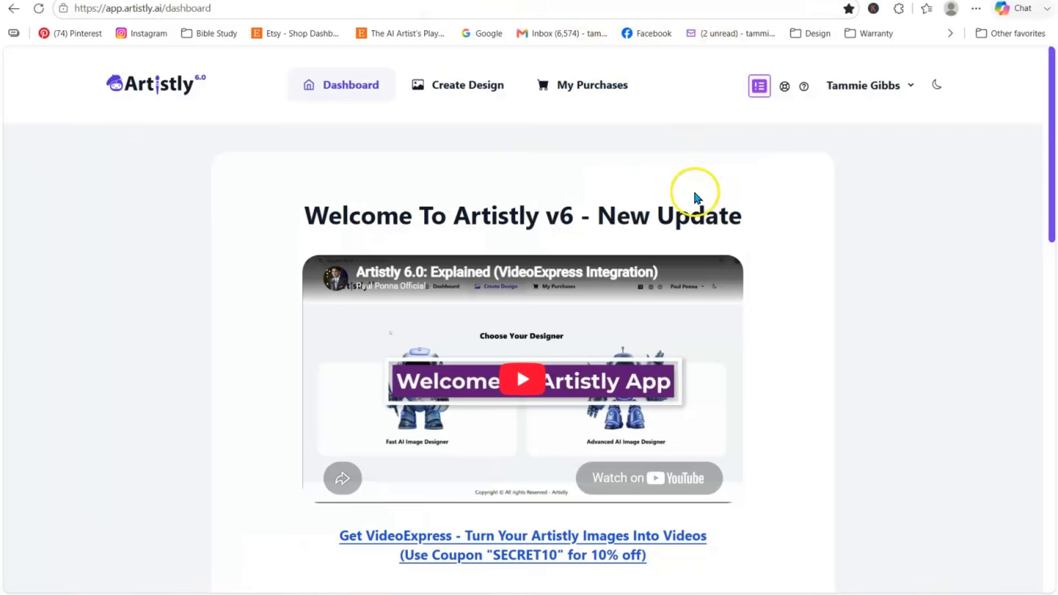
{"action": "left_click", "coordinate": [459, 88]}
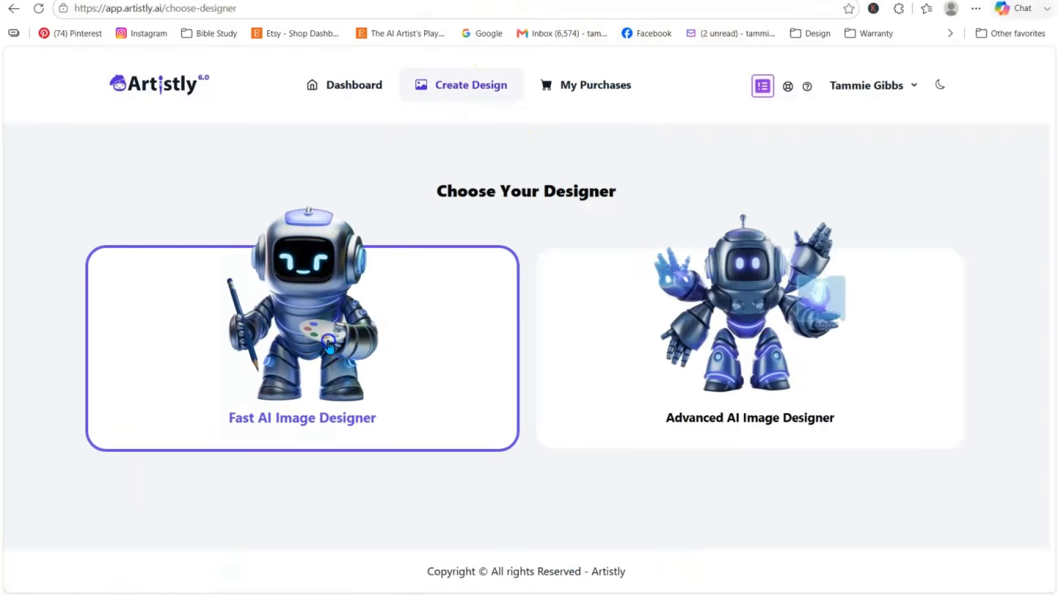
{"action": "left_click", "coordinate": [329, 344]}
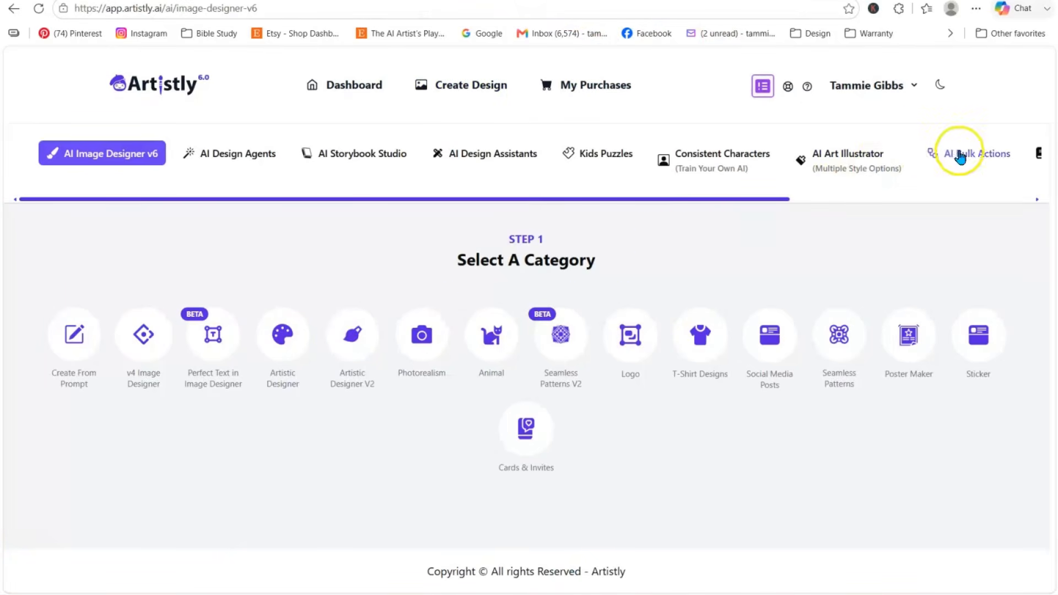
{"action": "left_click_drag", "start_coordinate": [693, 201], "coordinate": [1053, 220]}
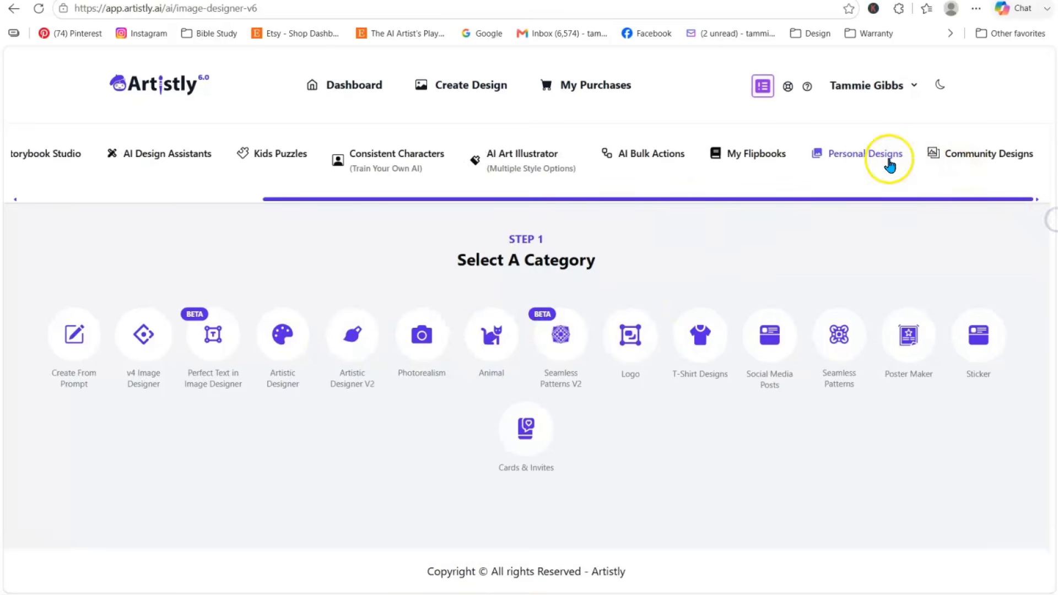
{"action": "left_click", "coordinate": [870, 158]}
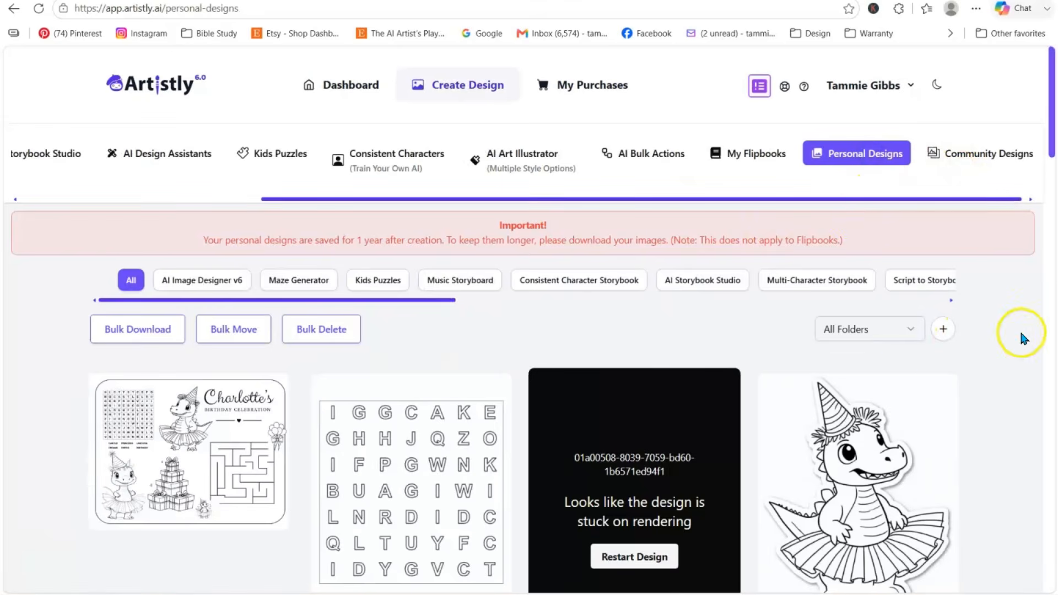
{"action": "scroll", "coordinate": [1054, 184], "scroll_direction": "down", "scroll_amount": 3}
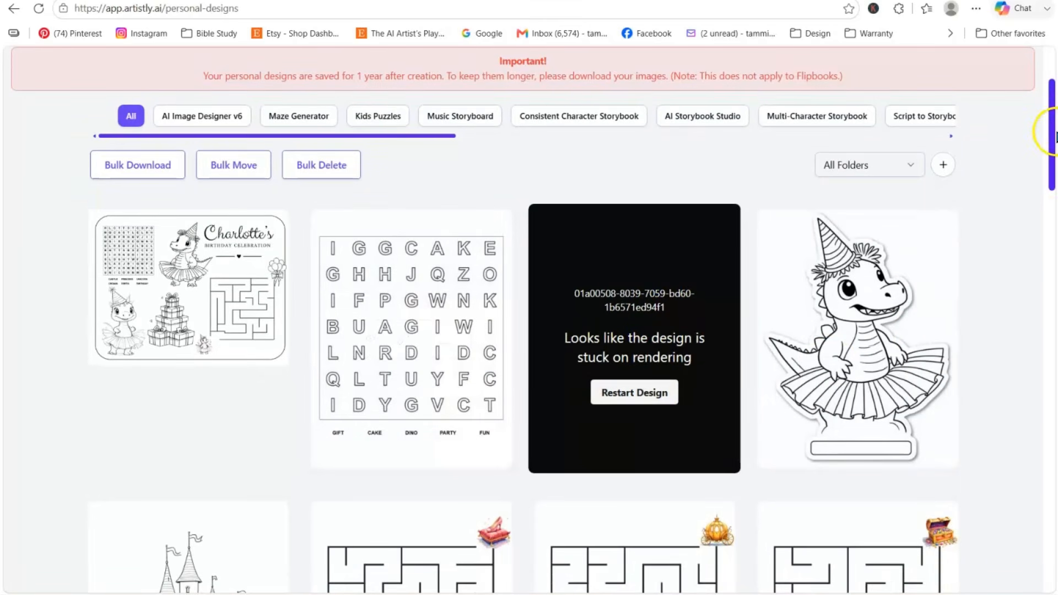
{"action": "scroll", "coordinate": [1054, 126], "scroll_direction": "down", "scroll_amount": 5}
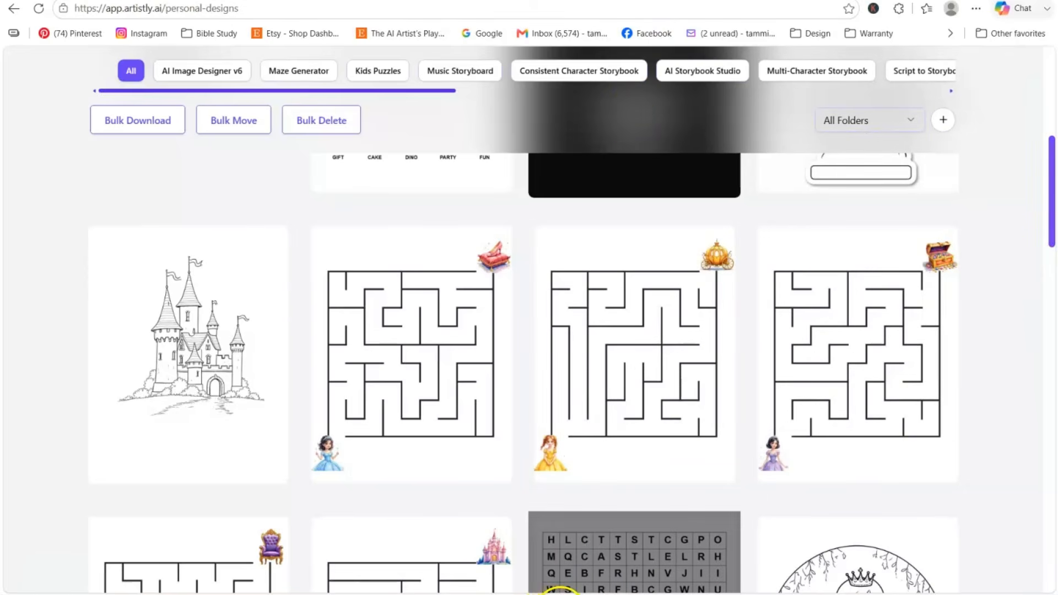
- Capture the maze with the blue-dressed princess and the slipper as a Snipping Tool screenshot and copy it
{"action": "left_click", "coordinate": [560, 594]}
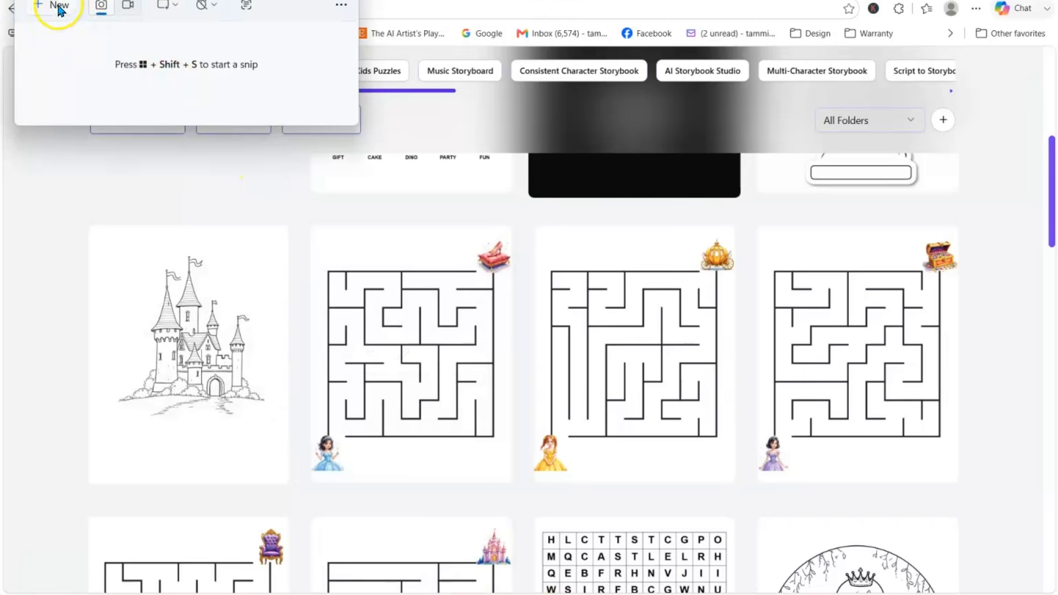
{"action": "left_click", "coordinate": [60, 10]}
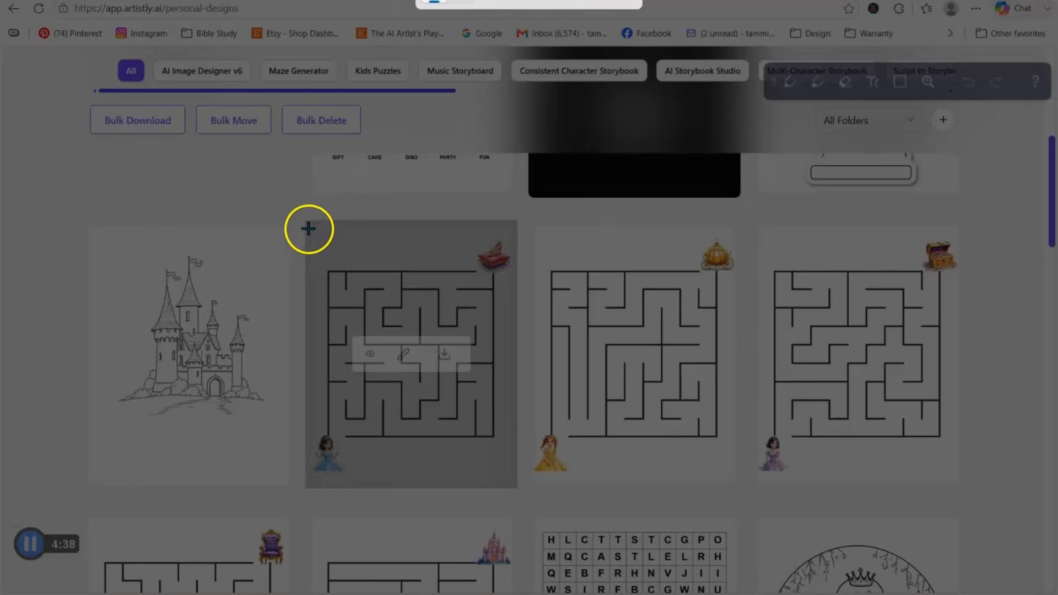
{"action": "left_click_drag", "start_coordinate": [308, 228], "coordinate": [515, 485]}
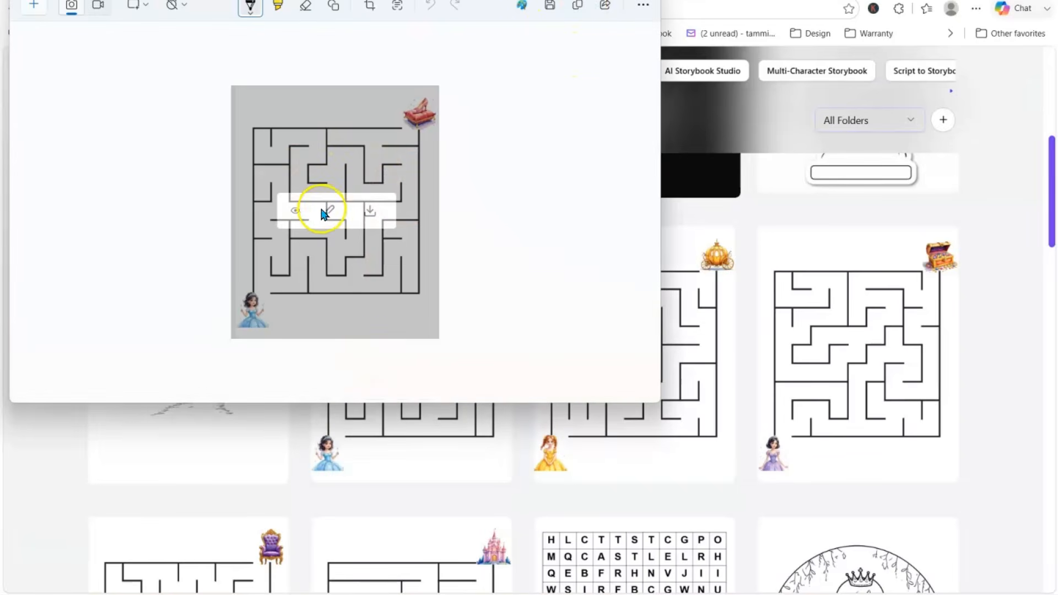
{"action": "left_click", "coordinate": [581, 8]}
{"action": "left_click", "coordinate": [599, 1]}
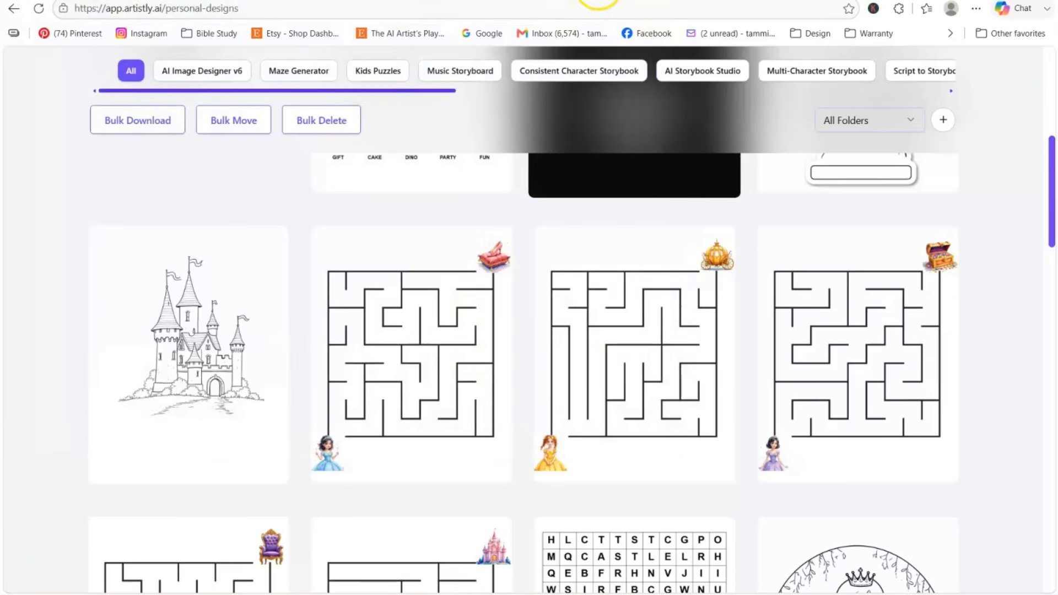
- Switch back to the Canva design, add a blank page after page 2 and paste the maze screenshot onto it
{"action": "left_click", "coordinate": [302, 1]}
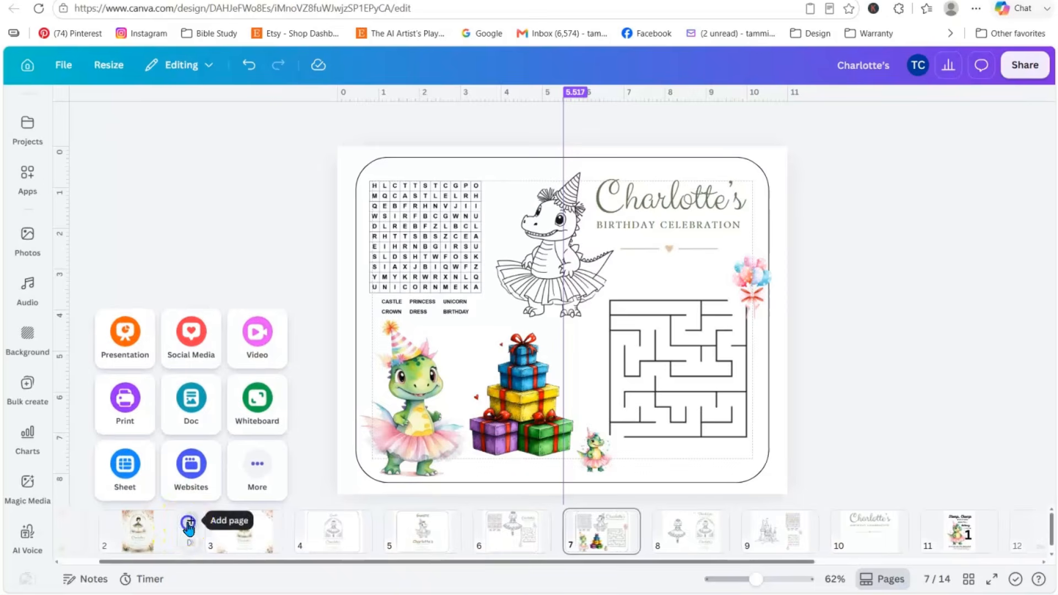
{"action": "left_click", "coordinate": [187, 526]}
{"action": "right_click", "coordinate": [456, 238]}
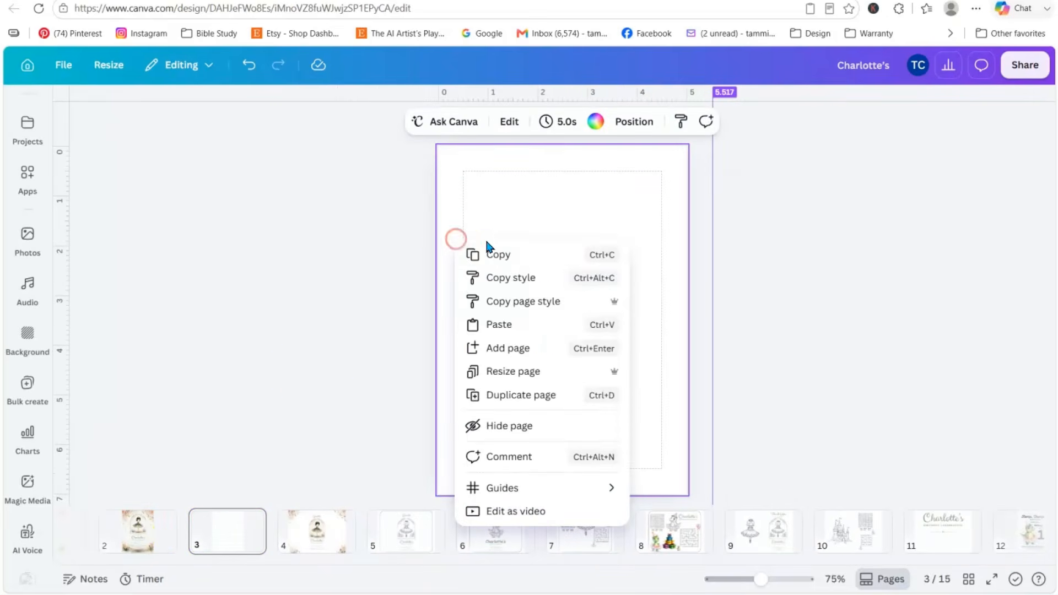
{"action": "left_click", "coordinate": [507, 317]}
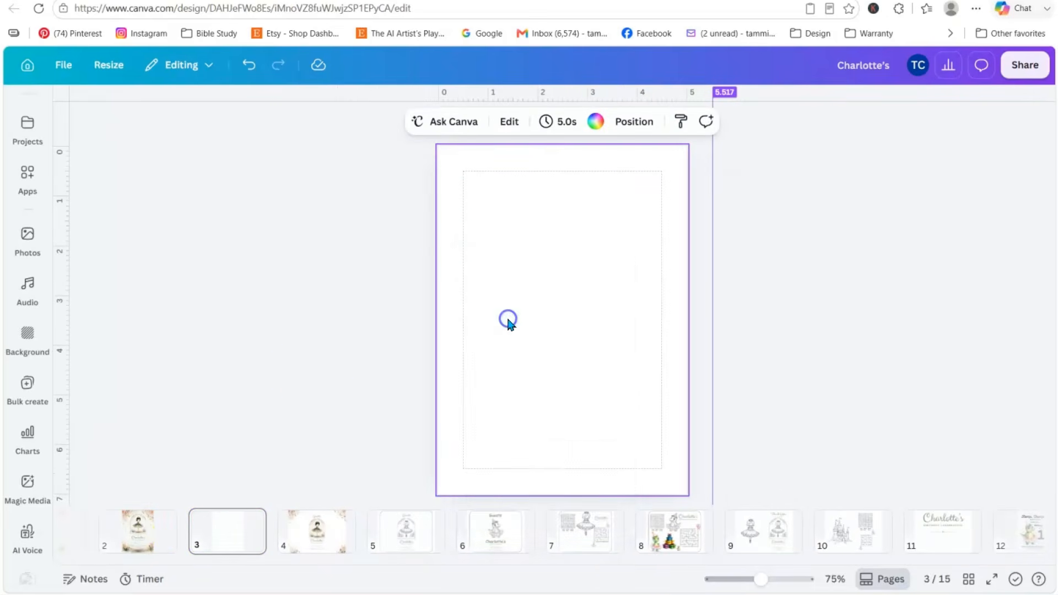
{"action": "left_click", "coordinate": [659, 330]}
{"action": "left_click", "coordinate": [525, 261]}
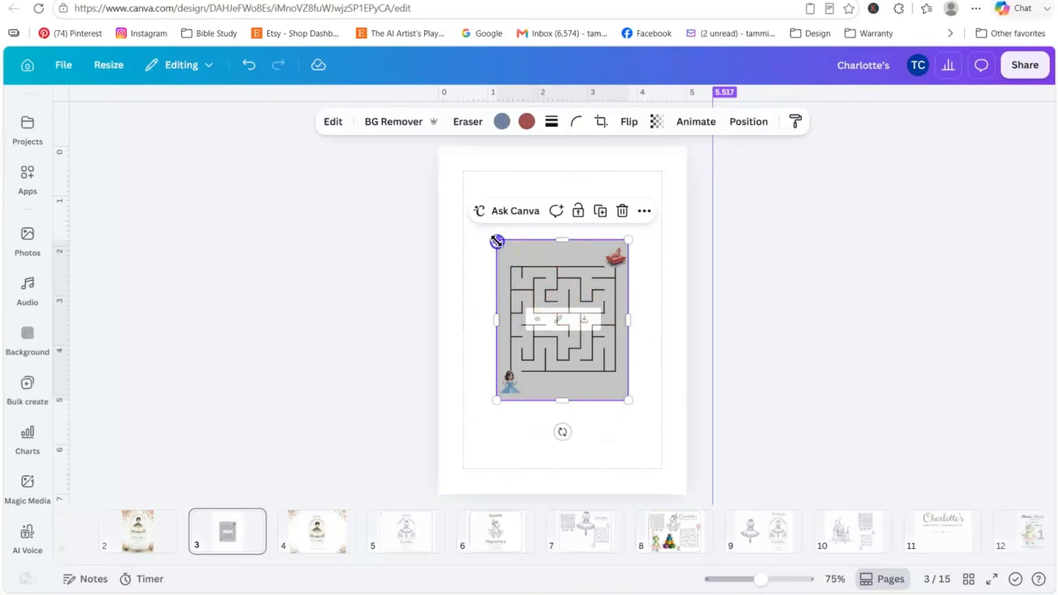
- Enlarge the pasted maze to nearly the full page width and remove its background
{"action": "left_click_drag", "start_coordinate": [497, 241], "coordinate": [450, 183]}
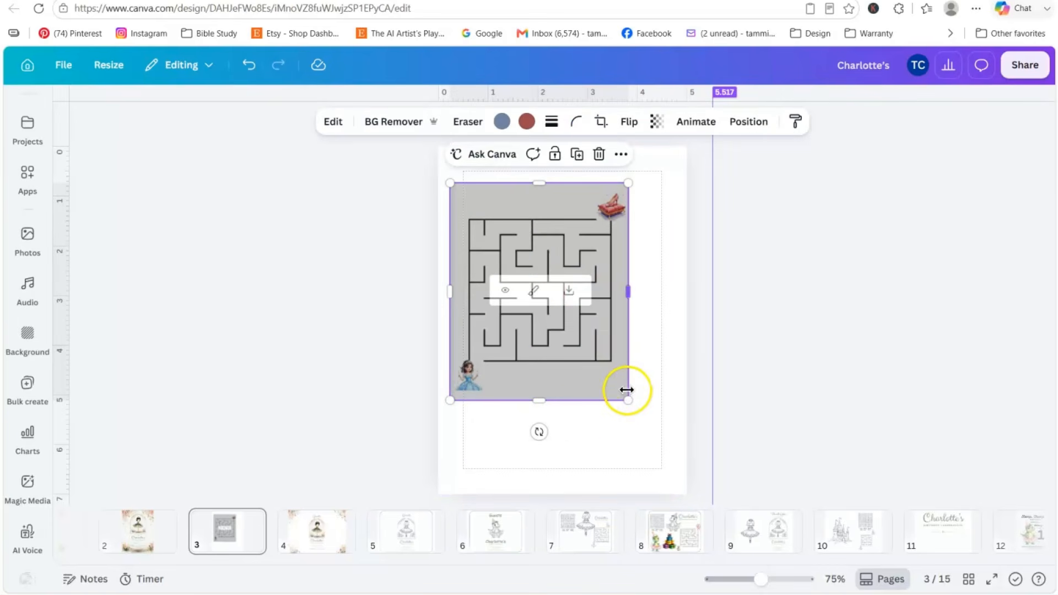
{"action": "left_click_drag", "start_coordinate": [628, 401], "coordinate": [685, 448]}
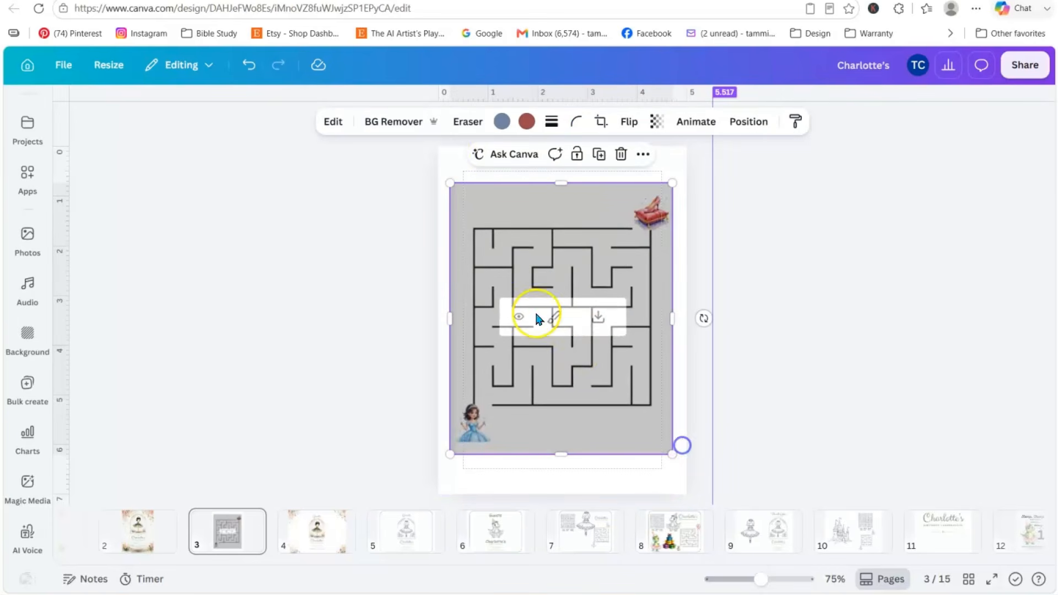
{"action": "left_click", "coordinate": [392, 122]}
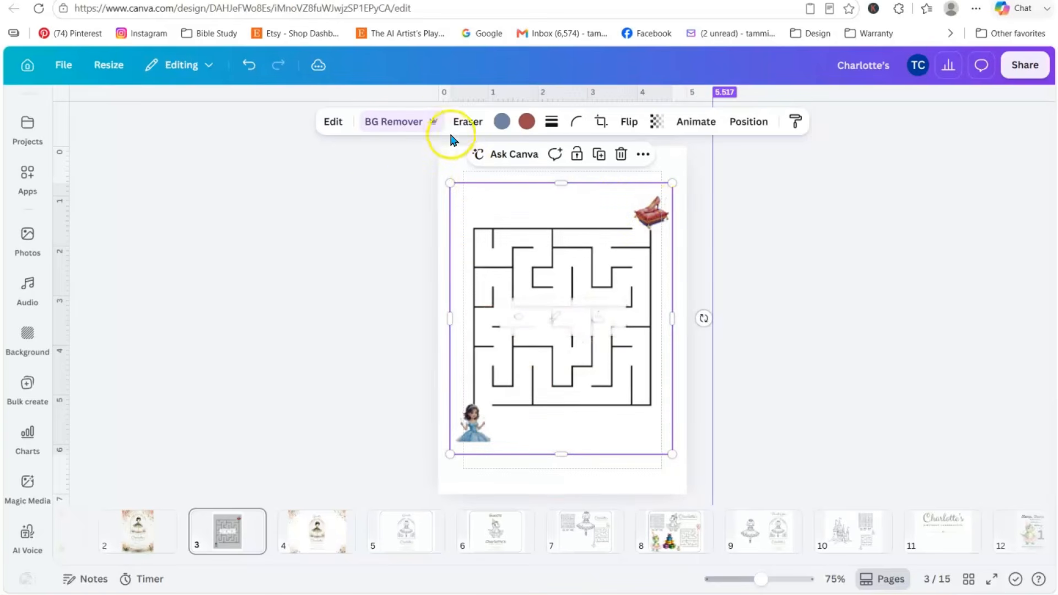
- Erase the slipper and the princess from the maze image with the Magic Eraser brush
{"action": "left_click", "coordinate": [463, 122]}
{"action": "left_click", "coordinate": [450, 159]}
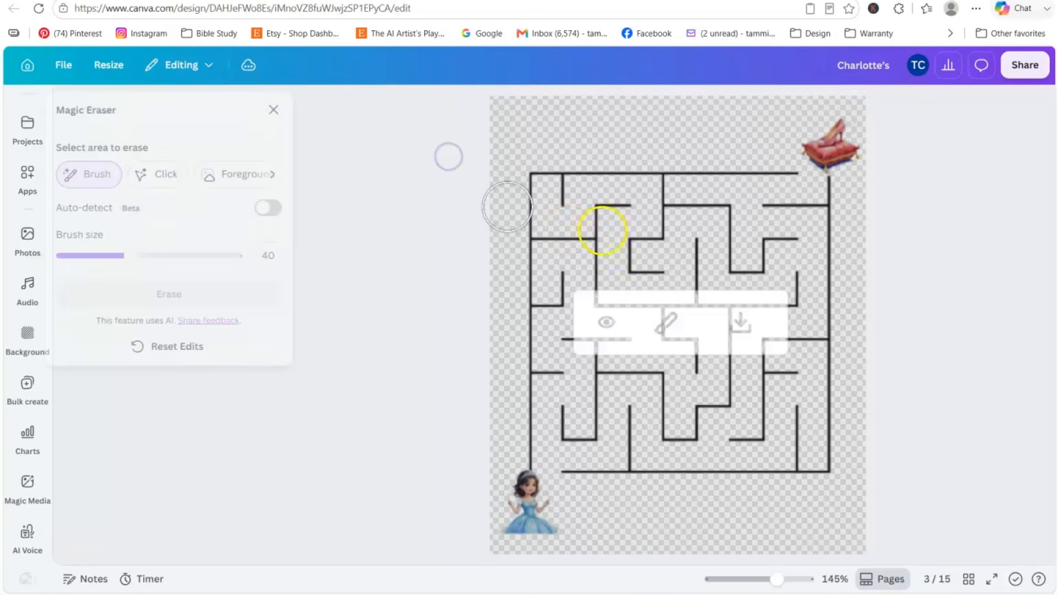
{"action": "mouse_move", "coordinate": [815, 146]}
{"action": "left_mouse_down"}
{"action": "mouse_move", "coordinate": [841, 128]}
{"action": "mouse_move", "coordinate": [851, 134]}
{"action": "mouse_move", "coordinate": [839, 148]}
{"action": "mouse_move", "coordinate": [825, 138]}
{"action": "left_mouse_up"}
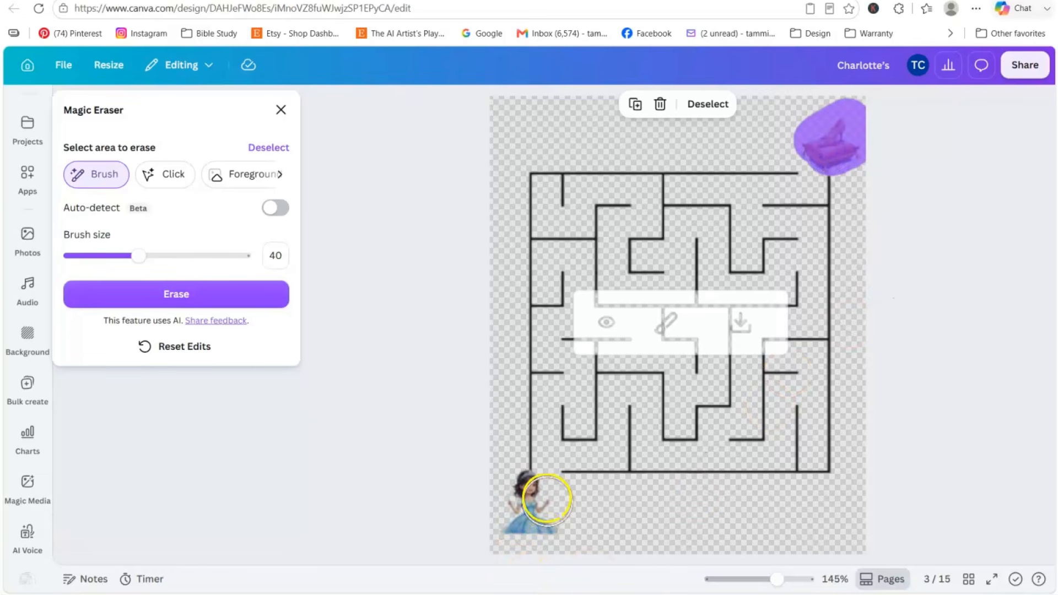
{"action": "left_click", "coordinate": [526, 496]}
{"action": "mouse_move", "coordinate": [526, 497]}
{"action": "left_mouse_down"}
{"action": "mouse_move", "coordinate": [522, 522]}
{"action": "mouse_move", "coordinate": [559, 532]}
{"action": "left_mouse_up"}
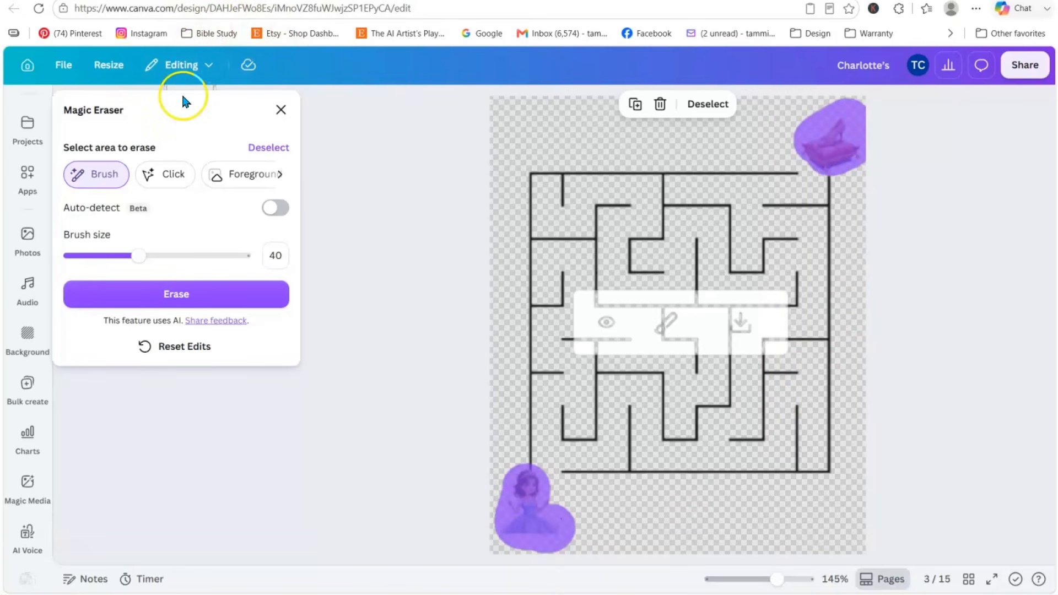
{"action": "left_click", "coordinate": [219, 284]}
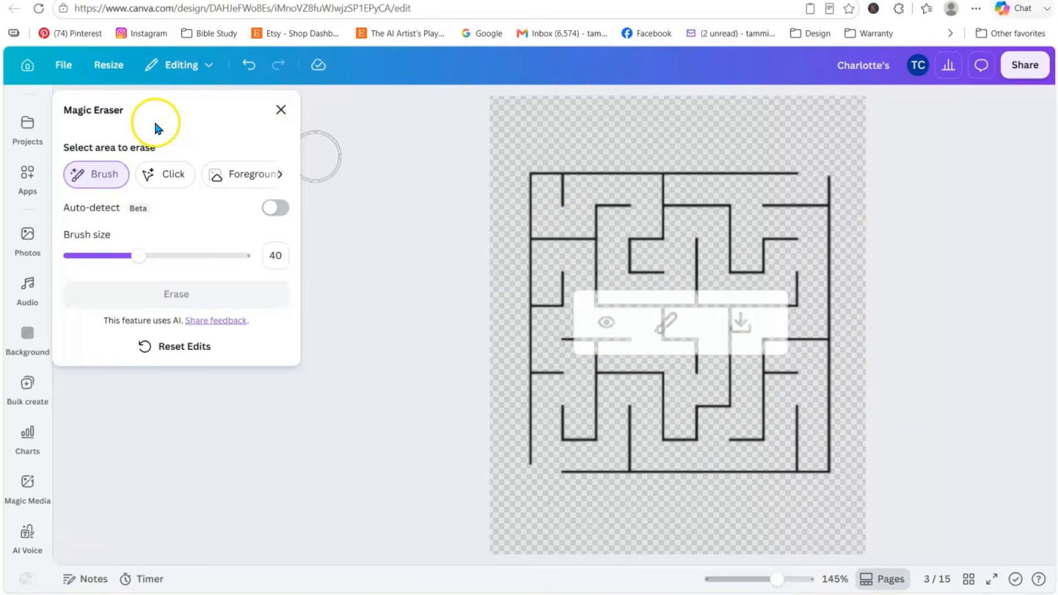
{"action": "left_click", "coordinate": [280, 109]}
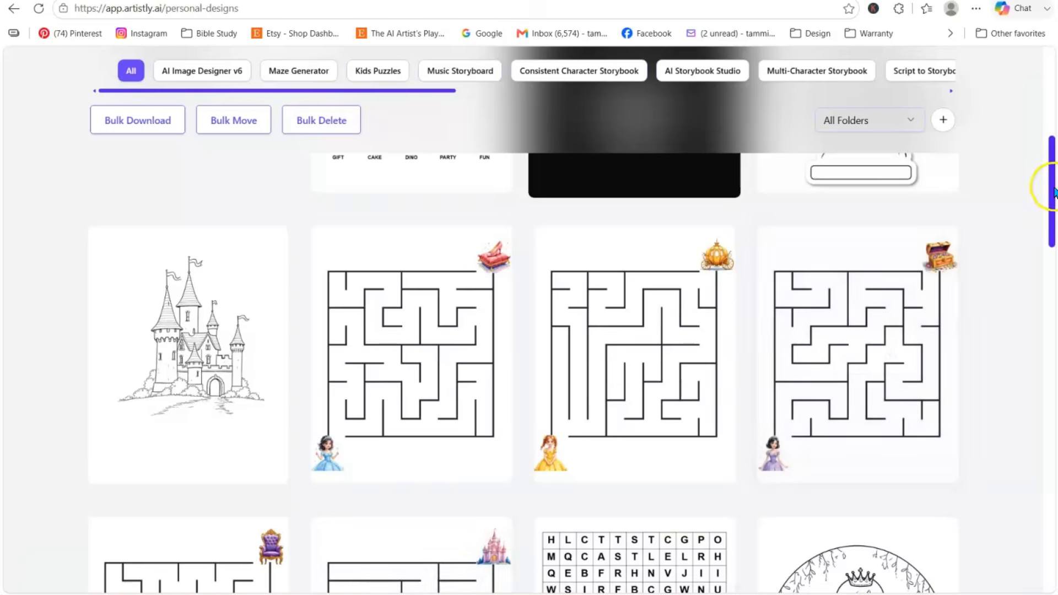
- Look over the mazes and the castle-themed word search among the Artistly personal designs, and return to Canva
{"action": "left_click_drag", "start_coordinate": [1053, 179], "coordinate": [1053, 248]}
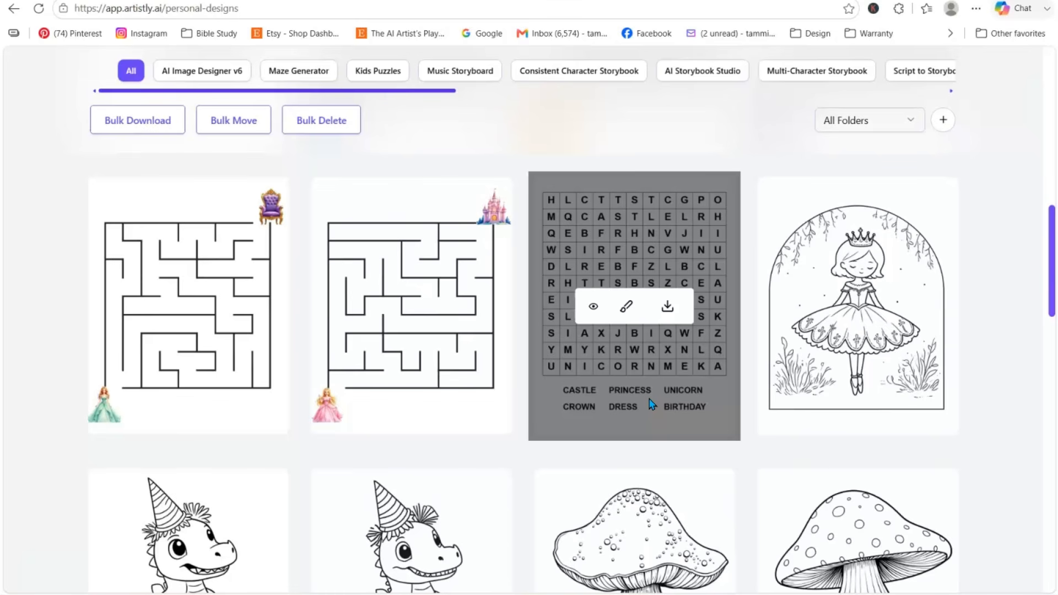
{"action": "left_click", "coordinate": [688, 397]}
{"action": "left_click", "coordinate": [326, 1]}
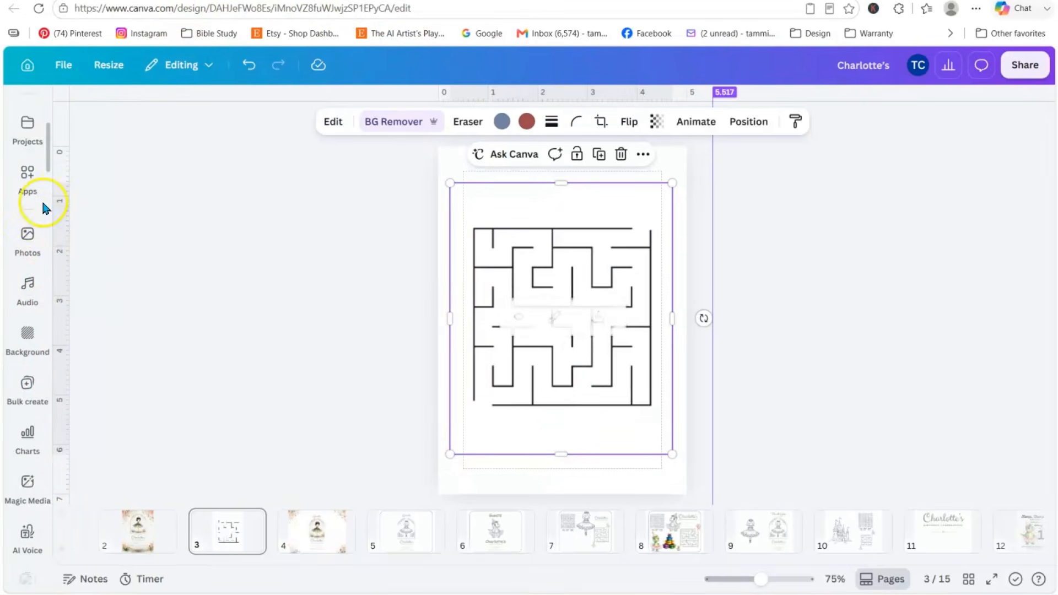
- Create a new project folder named Puzzles
{"action": "left_click_drag", "start_coordinate": [49, 160], "coordinate": [47, 114]}
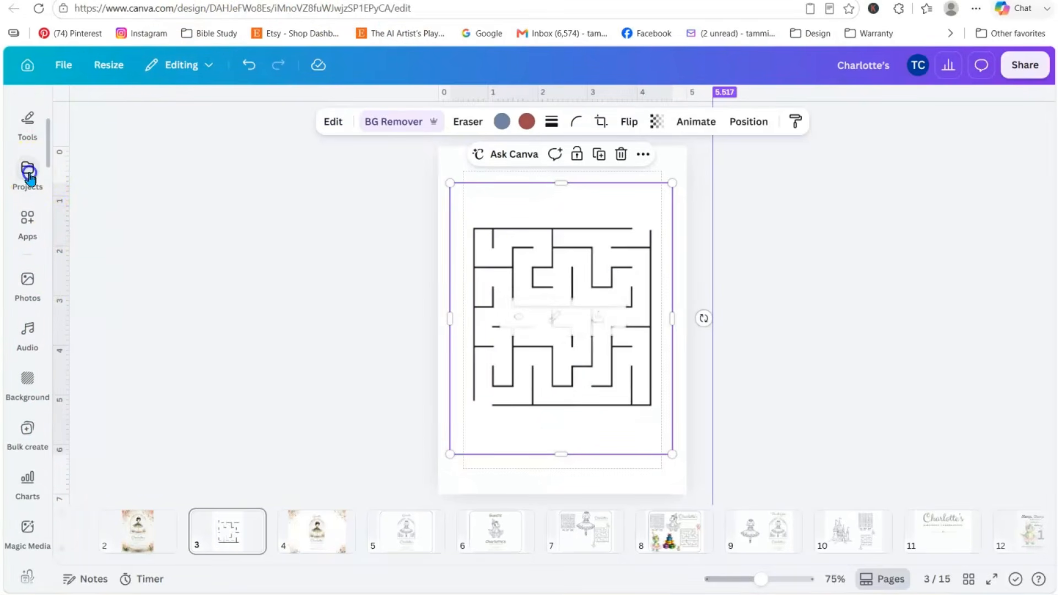
{"action": "left_click", "coordinate": [27, 167]}
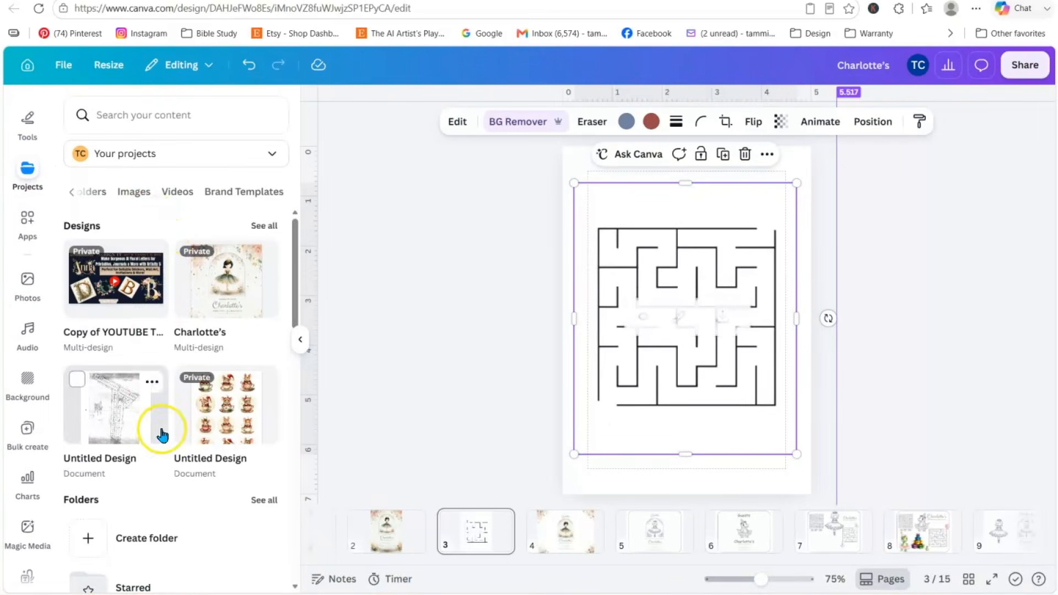
{"action": "left_click", "coordinate": [126, 538]}
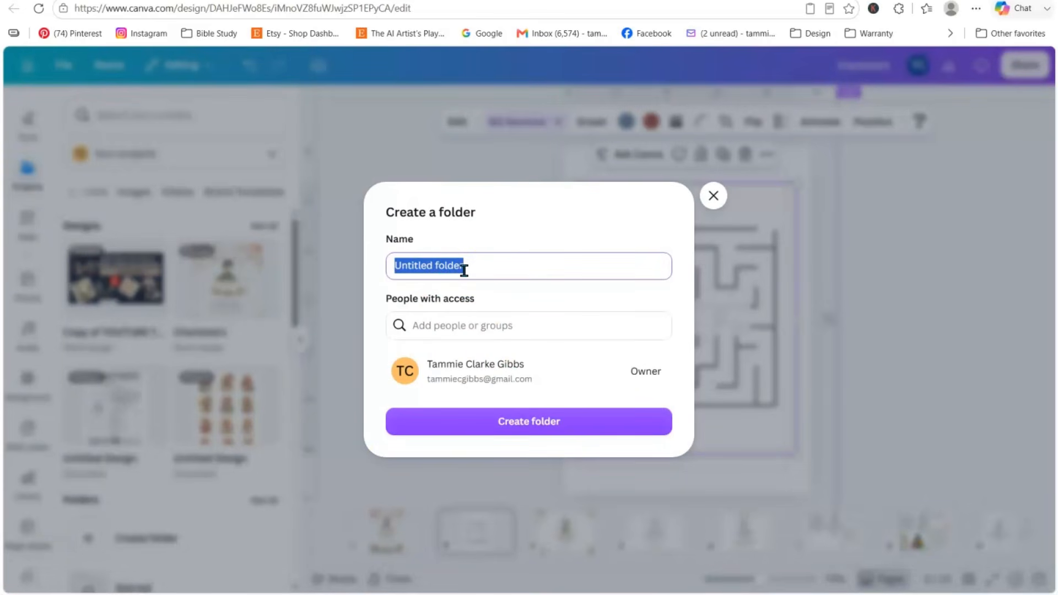
{"action": "type", "text": "Puzzles"}
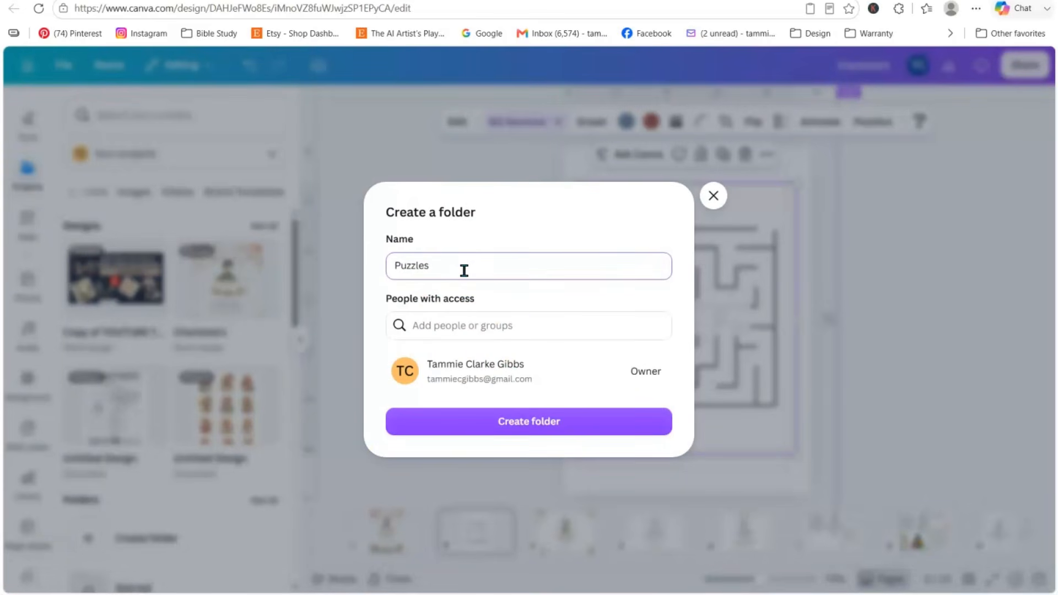
{"action": "left_click", "coordinate": [523, 424]}
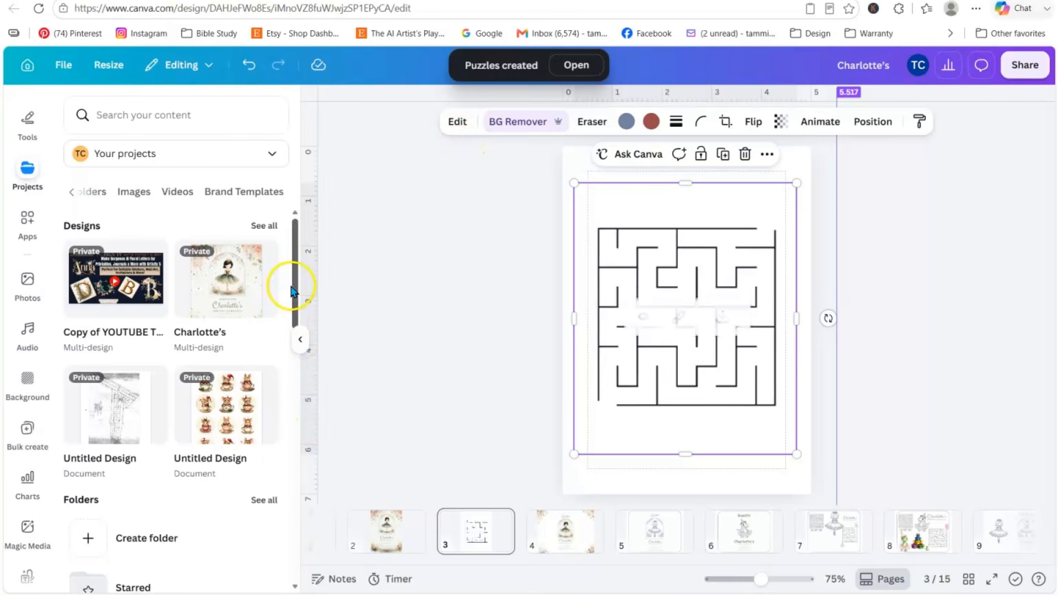
- Open the new Puzzles project folder and check the option for adding an existing design
{"action": "left_click_drag", "start_coordinate": [293, 288], "coordinate": [309, 382]}
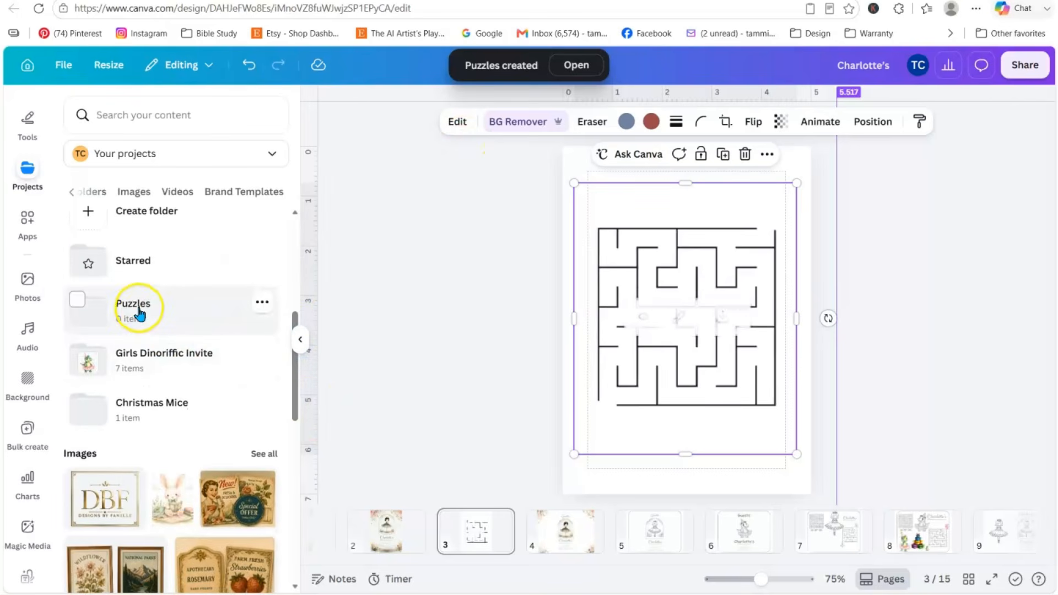
{"action": "left_click", "coordinate": [139, 314]}
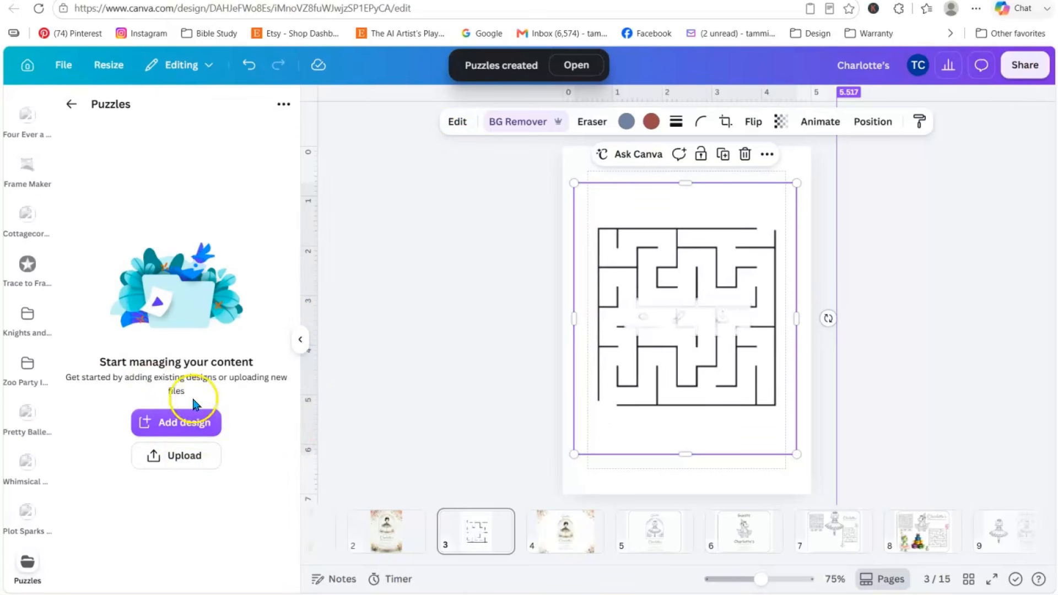
{"action": "left_click", "coordinate": [182, 422]}
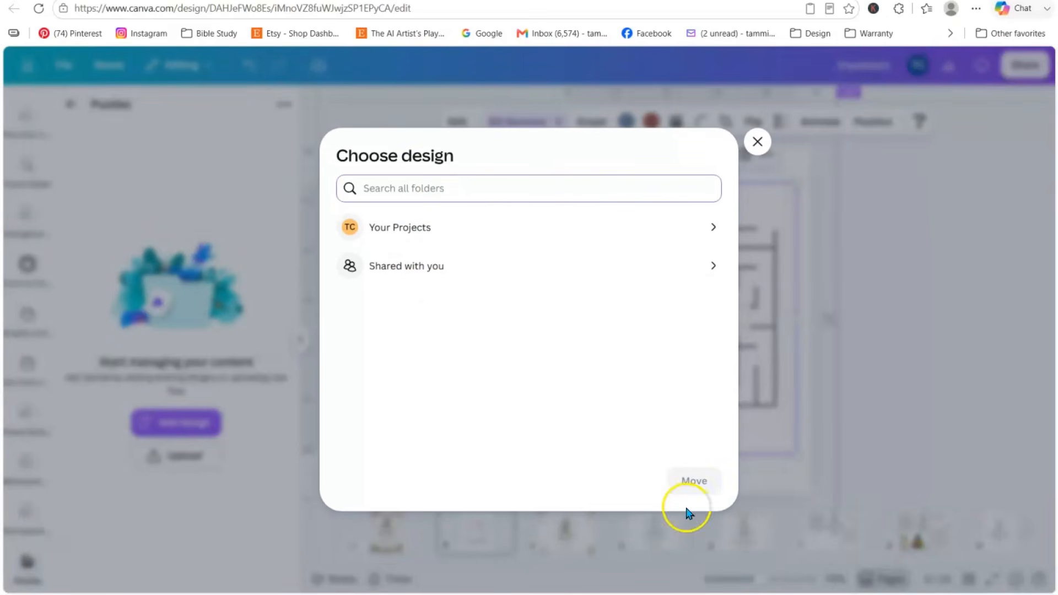
{"action": "left_click", "coordinate": [758, 141]}
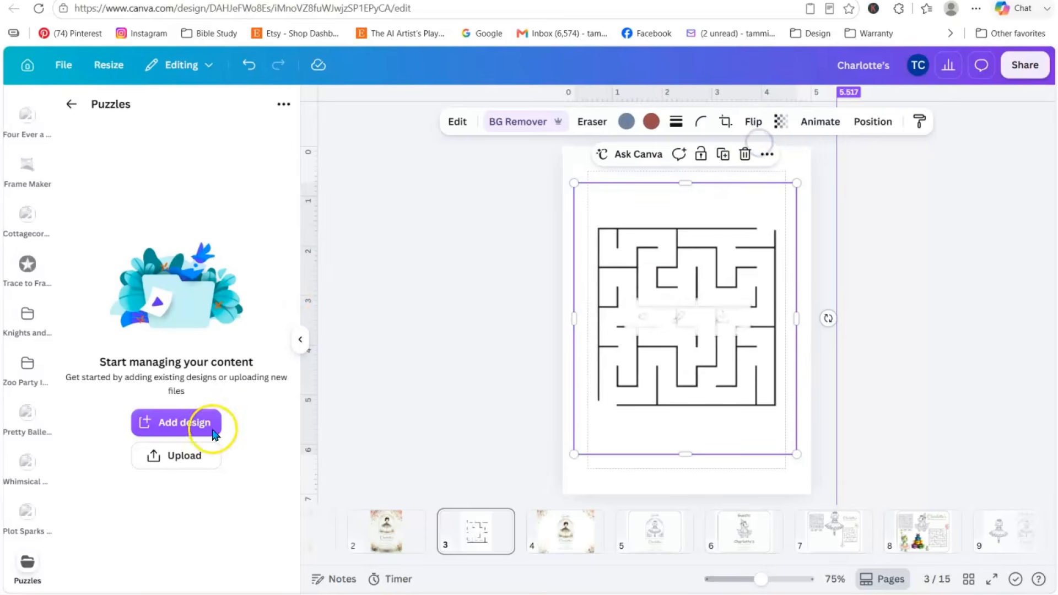
- Upload the princess-and-castle maze and the castle-themed word search images from Downloads into the Puzzles folder
{"action": "left_click", "coordinate": [178, 456]}
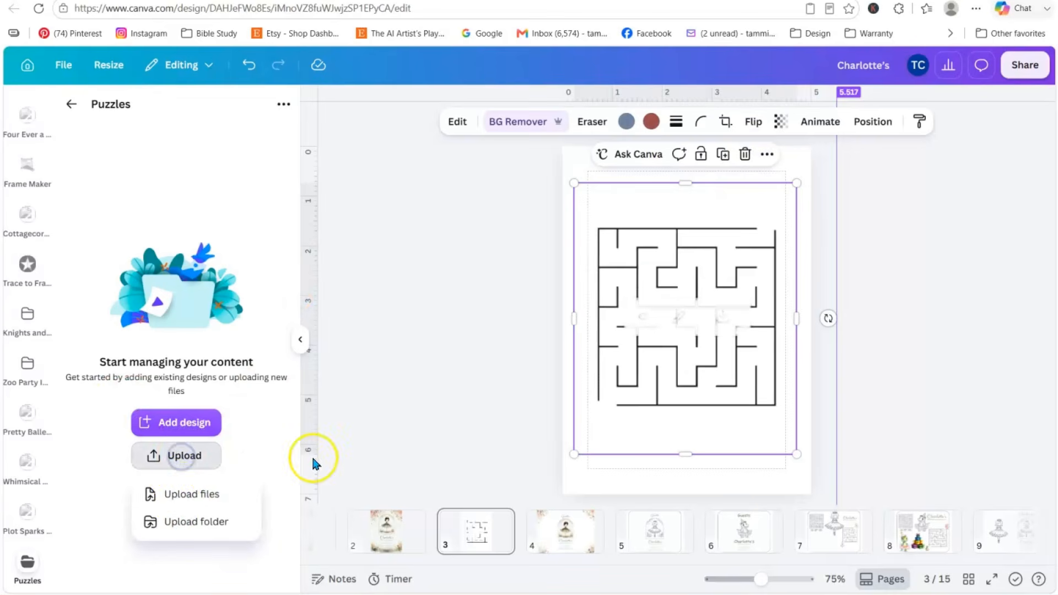
{"action": "left_click", "coordinate": [177, 493]}
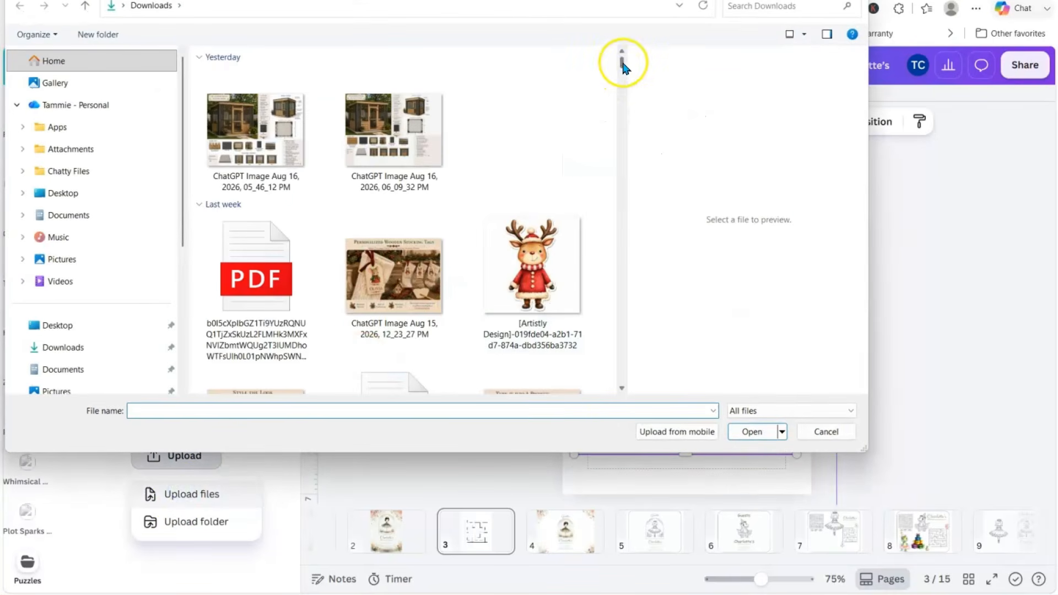
{"action": "mouse_move", "coordinate": [623, 66]}
{"action": "left_mouse_down"}
{"action": "mouse_move", "coordinate": [621, 83]}
{"action": "mouse_move", "coordinate": [620, 65]}
{"action": "left_mouse_up"}
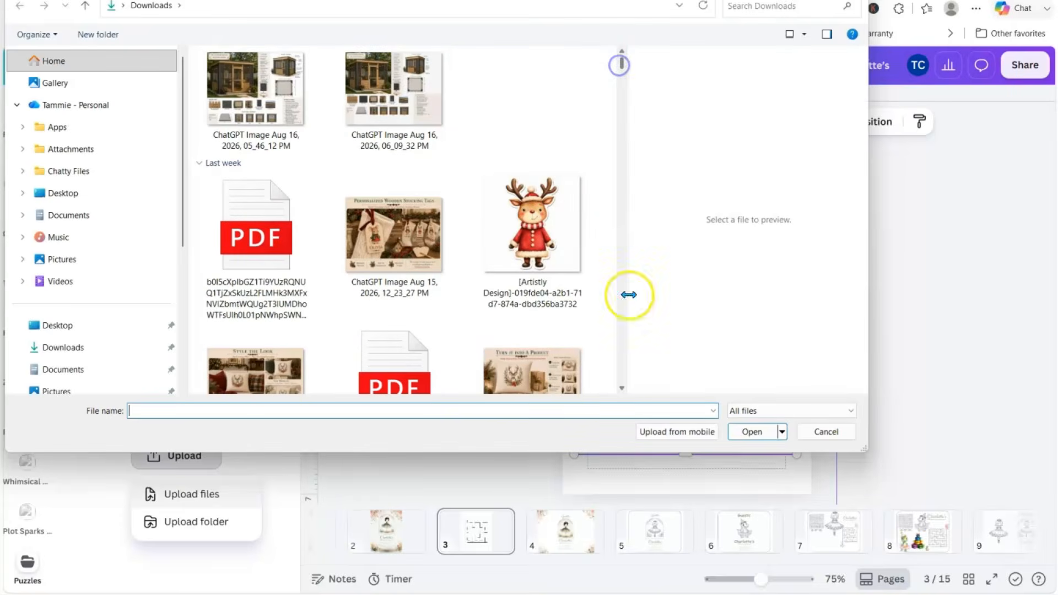
{"action": "left_click", "coordinate": [622, 390]}
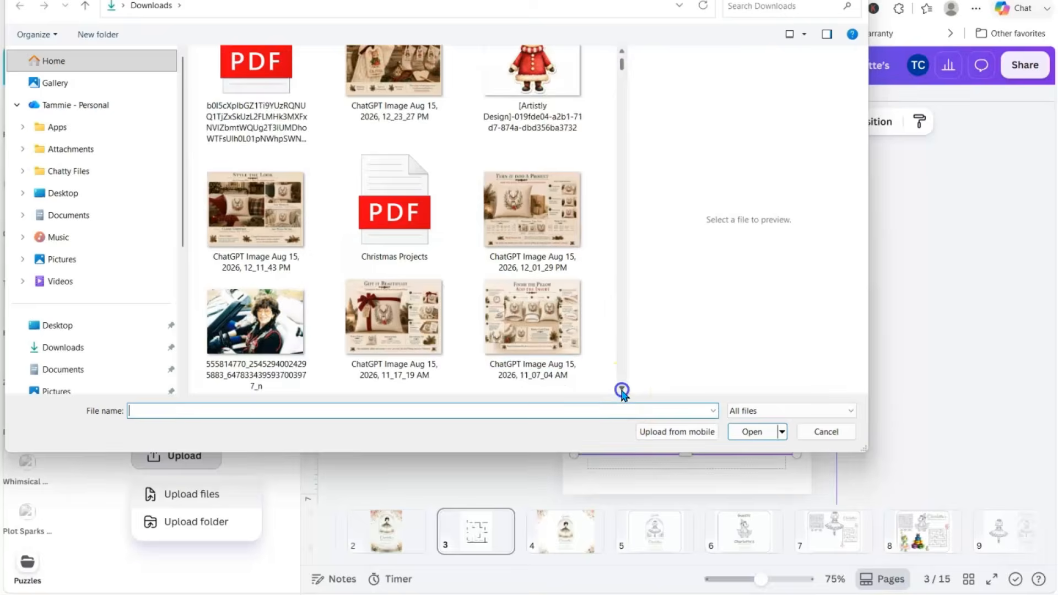
{"action": "left_click", "coordinate": [621, 389]}
{"action": "left_click", "coordinate": [621, 389]}
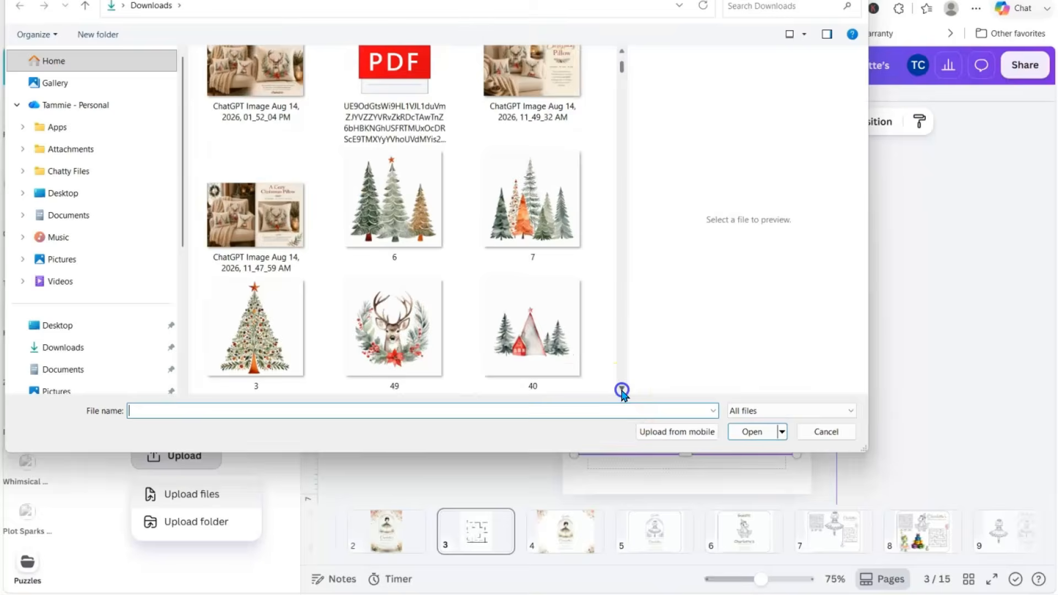
{"action": "left_click", "coordinate": [622, 389]}
{"action": "left_click", "coordinate": [621, 390]}
{"action": "left_click", "coordinate": [622, 389]}
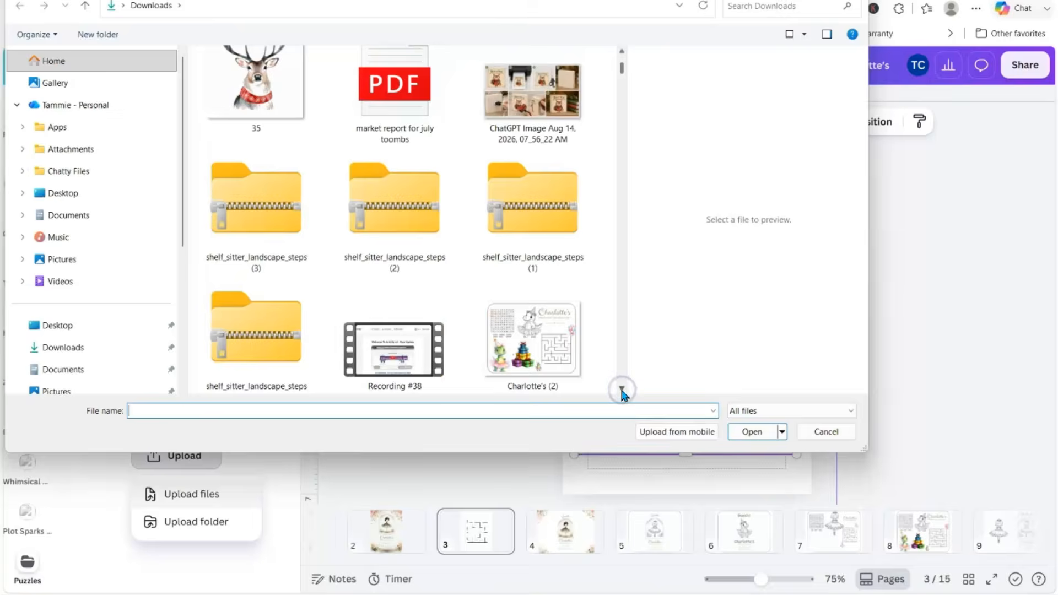
{"action": "left_click", "coordinate": [621, 389]}
{"action": "left_click", "coordinate": [622, 389]}
{"action": "left_click", "coordinate": [621, 389]}
{"action": "left_click", "coordinate": [622, 389]}
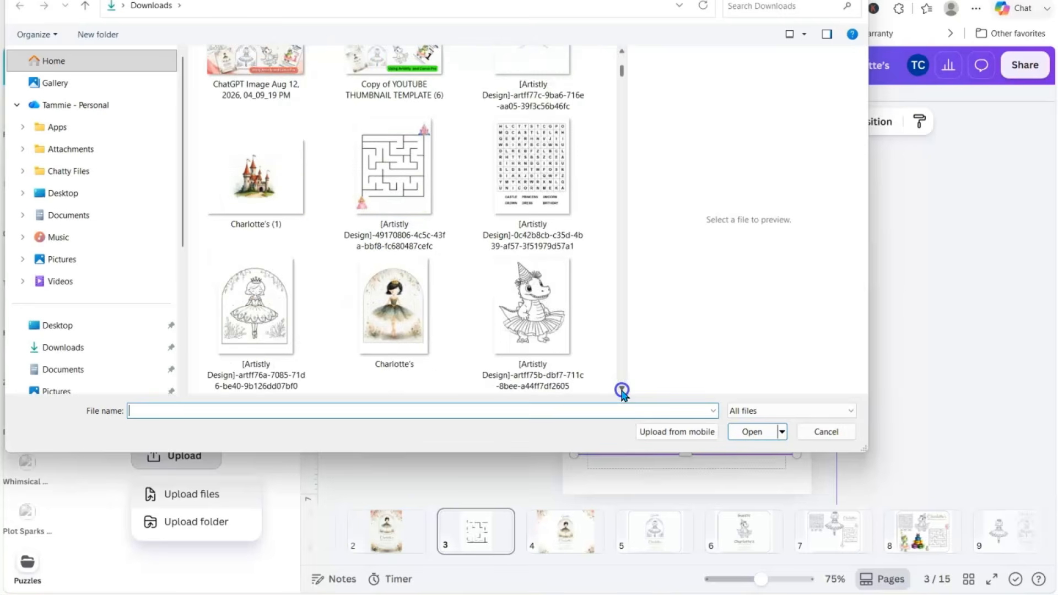
{"action": "left_click", "coordinate": [395, 179]}
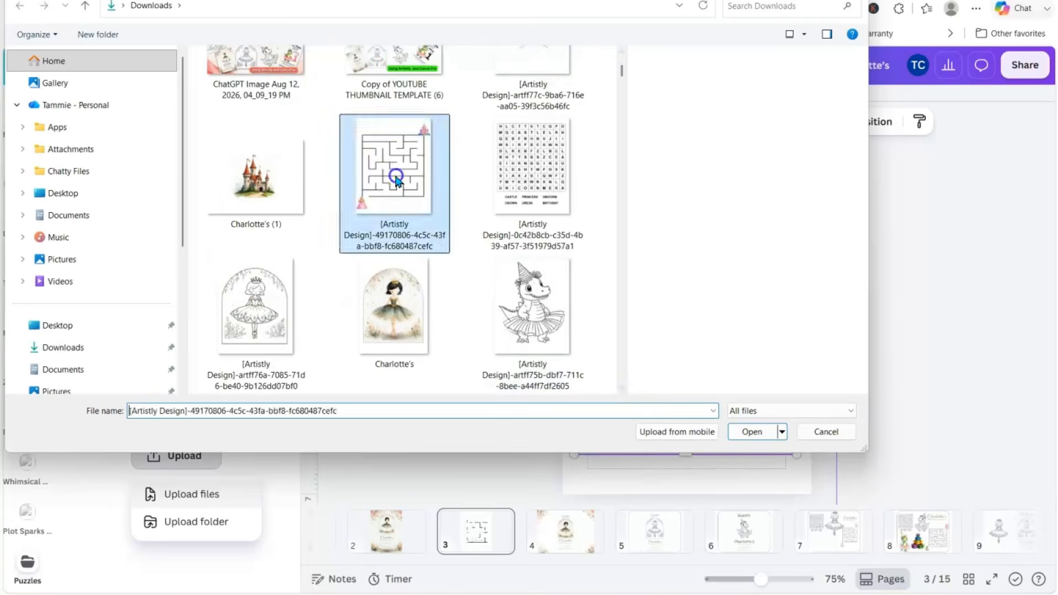
{"action": "left_click", "coordinate": [544, 194], "text": "ctrl"}
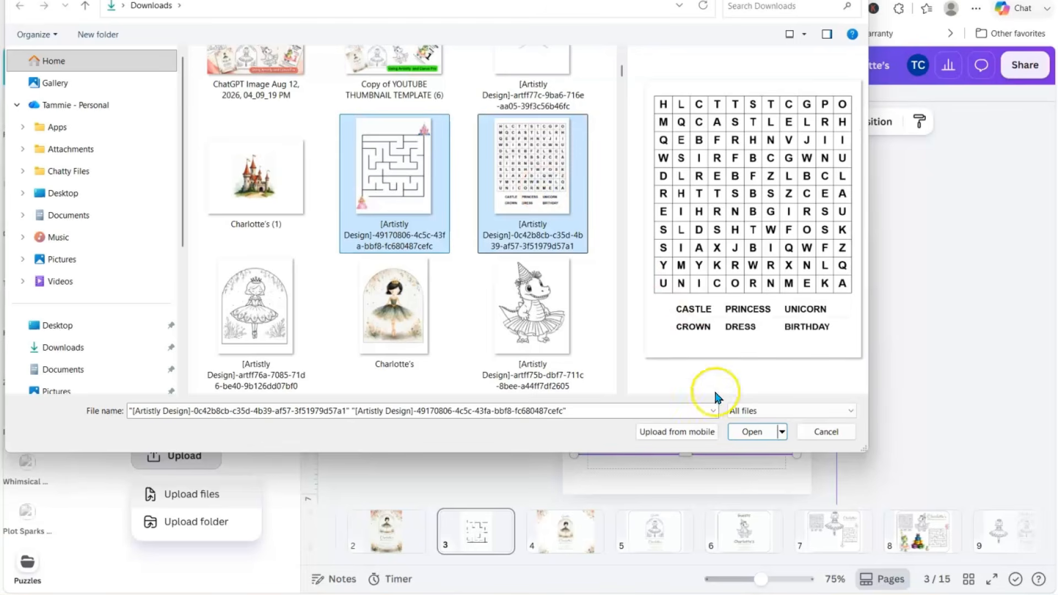
{"action": "left_click", "coordinate": [752, 432]}
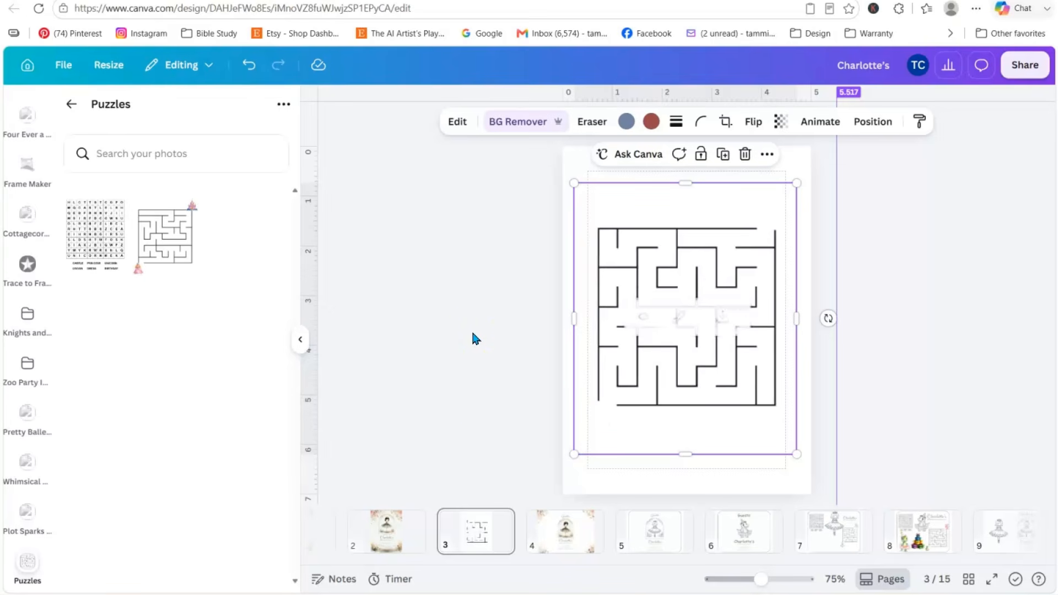
- Look through the invitation and guest pages up to the dinosaur placemat with its word search and maze on page 8
{"action": "left_click", "coordinate": [395, 538]}
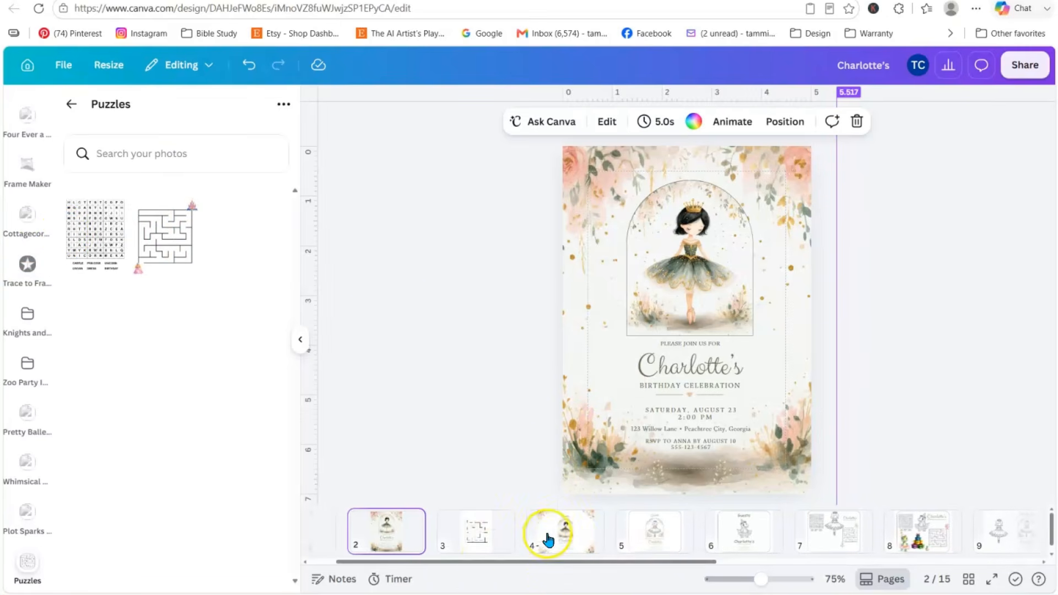
{"action": "left_click", "coordinate": [756, 543]}
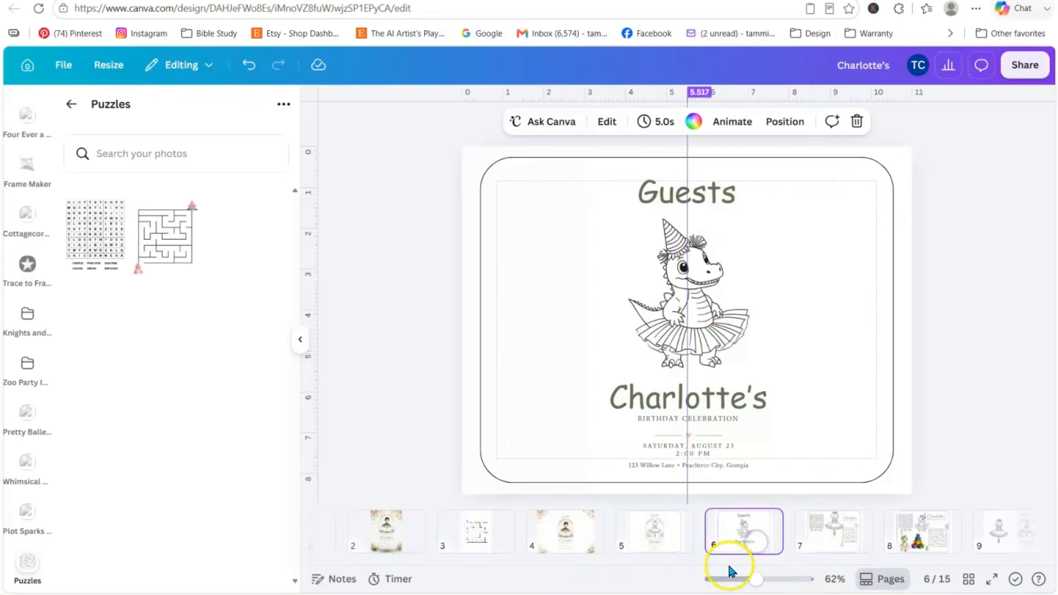
{"action": "left_click_drag", "start_coordinate": [528, 562], "coordinate": [677, 565]}
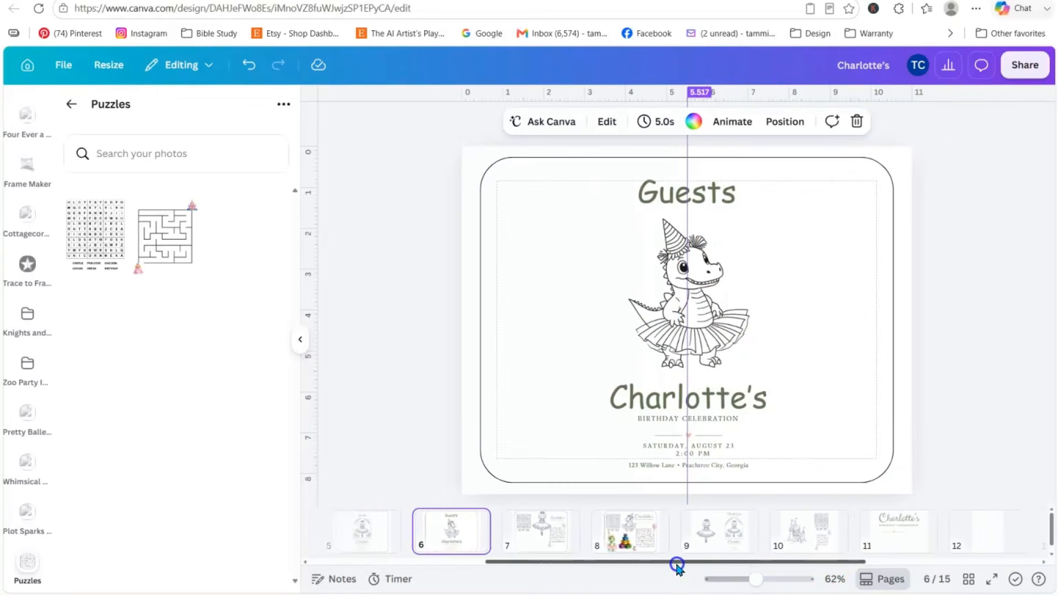
{"action": "left_click", "coordinate": [624, 539]}
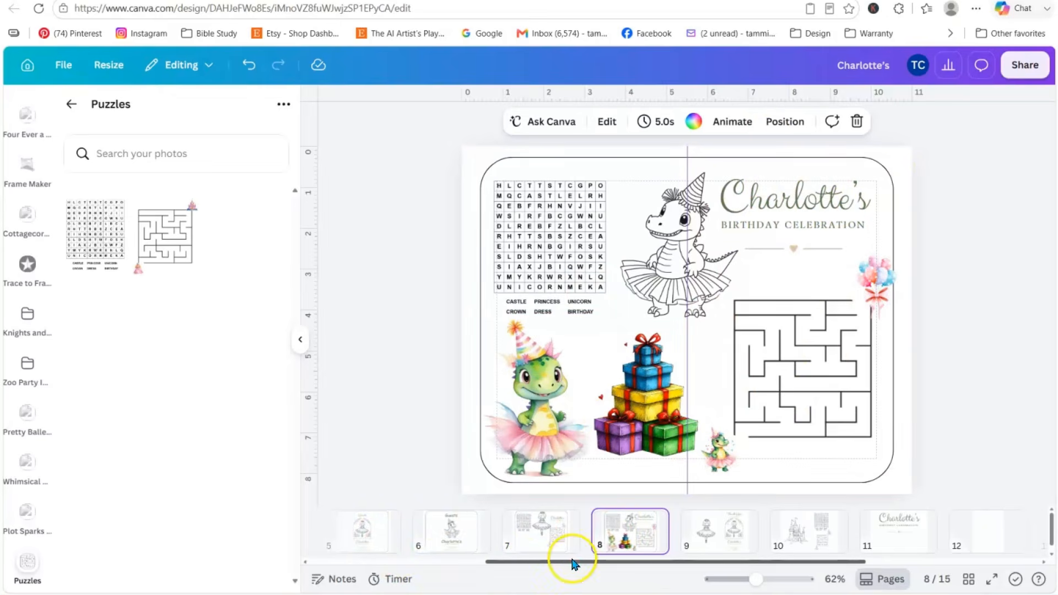
{"action": "left_click_drag", "start_coordinate": [571, 566], "coordinate": [225, 544]}
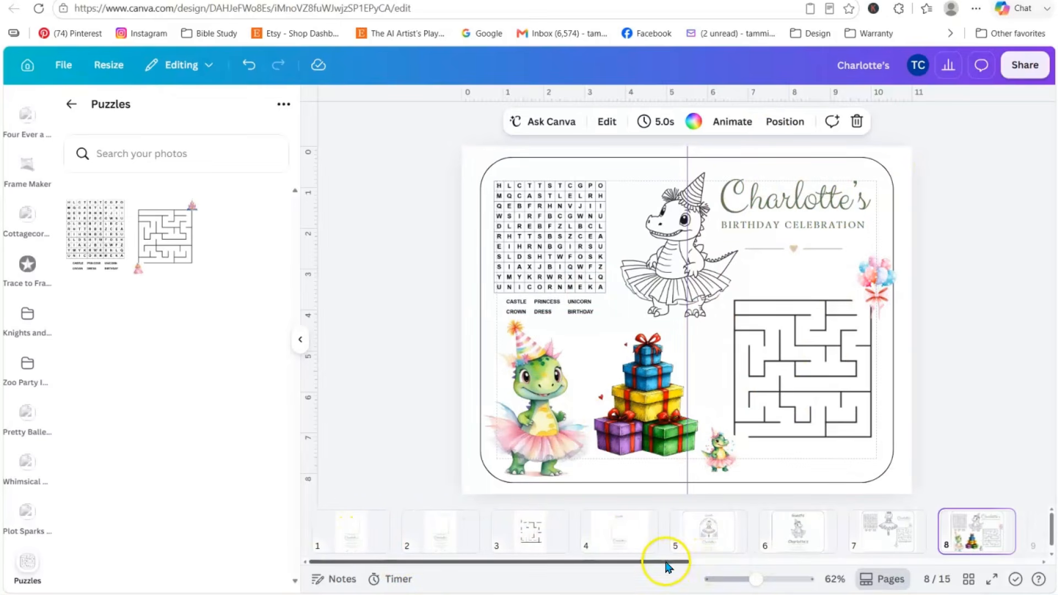
{"action": "left_click_drag", "start_coordinate": [653, 561], "coordinate": [1052, 567]}
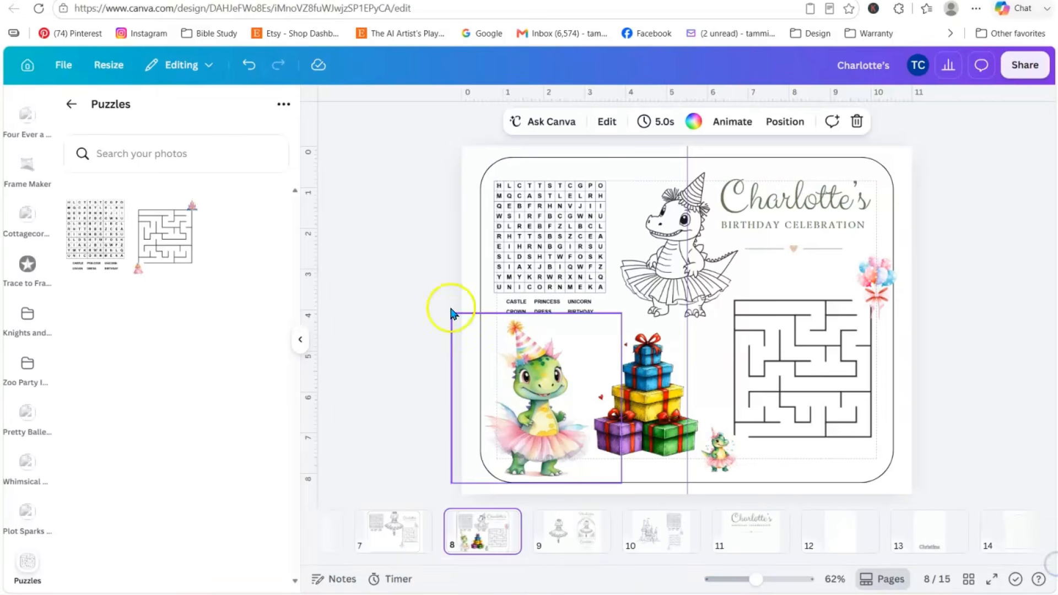
- Return to the projects list and compare the ballerina invitation on page 1 with the matching placemat on page 7
{"action": "left_click", "coordinate": [71, 105]}
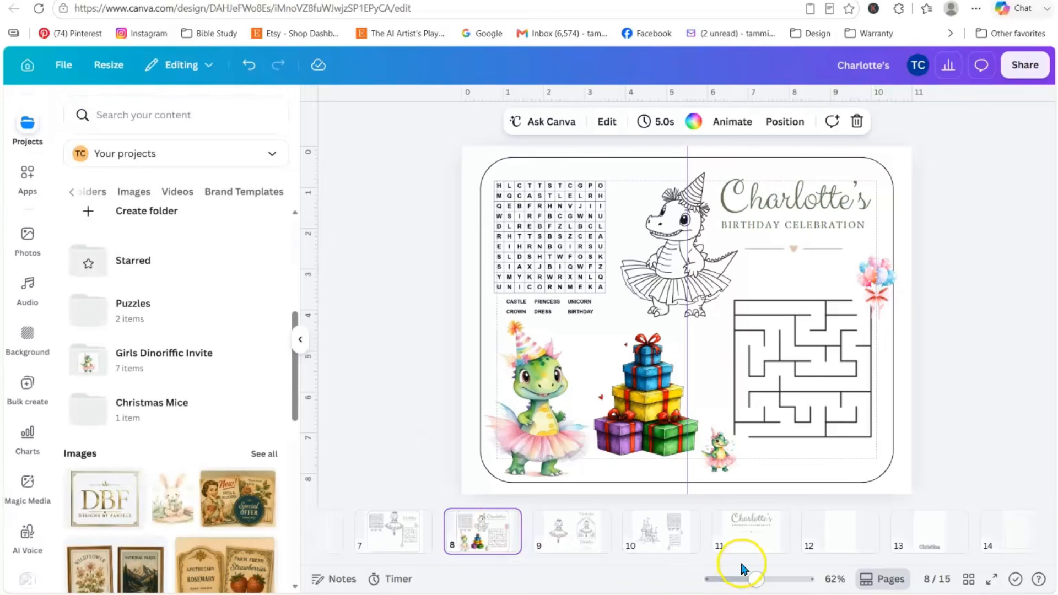
{"action": "left_click_drag", "start_coordinate": [739, 568], "coordinate": [488, 568]}
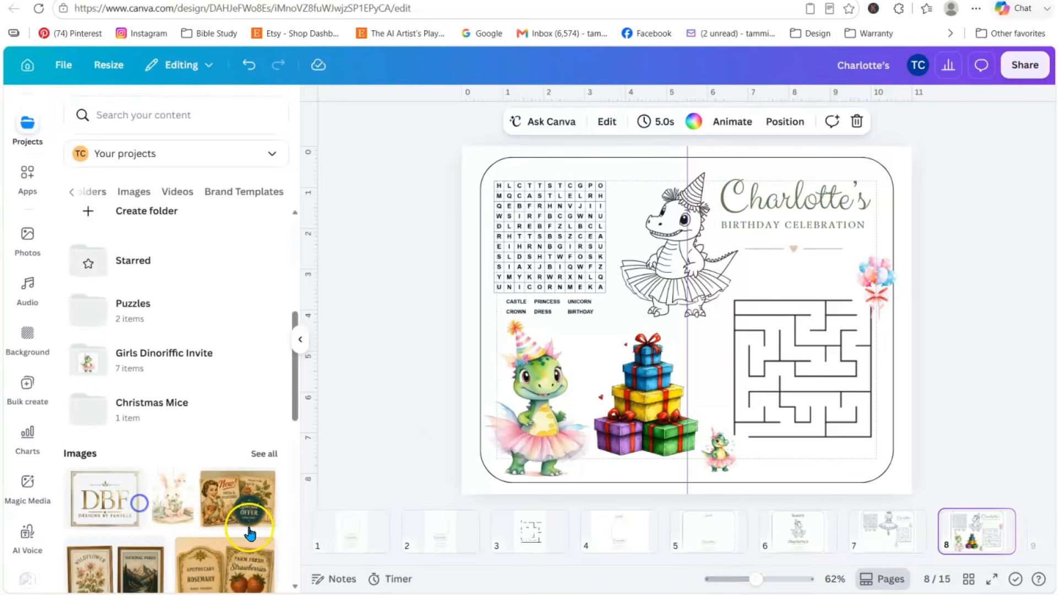
{"action": "left_click", "coordinate": [360, 530]}
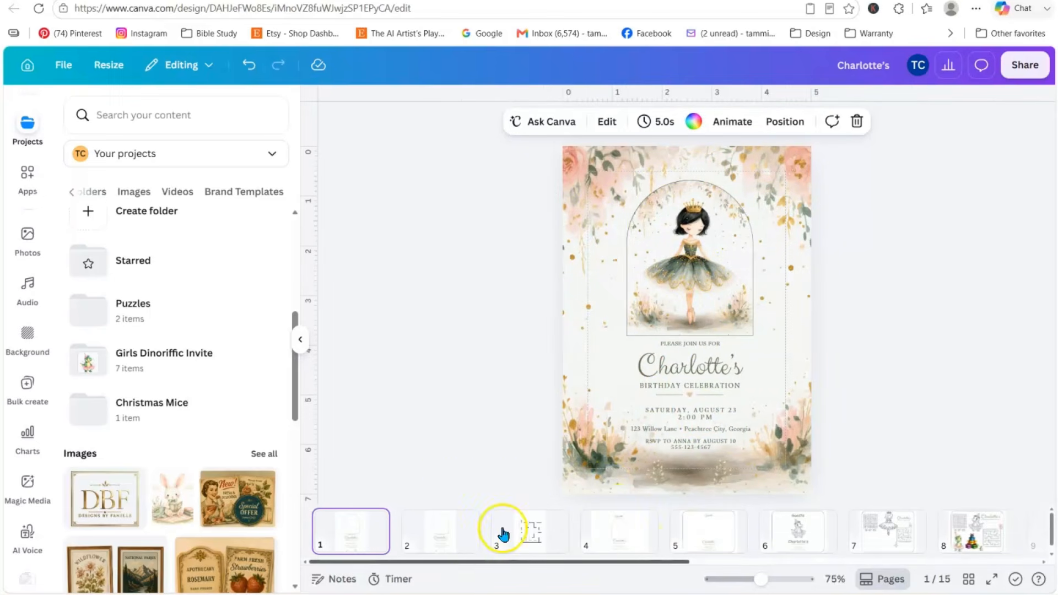
{"action": "left_click", "coordinate": [667, 369]}
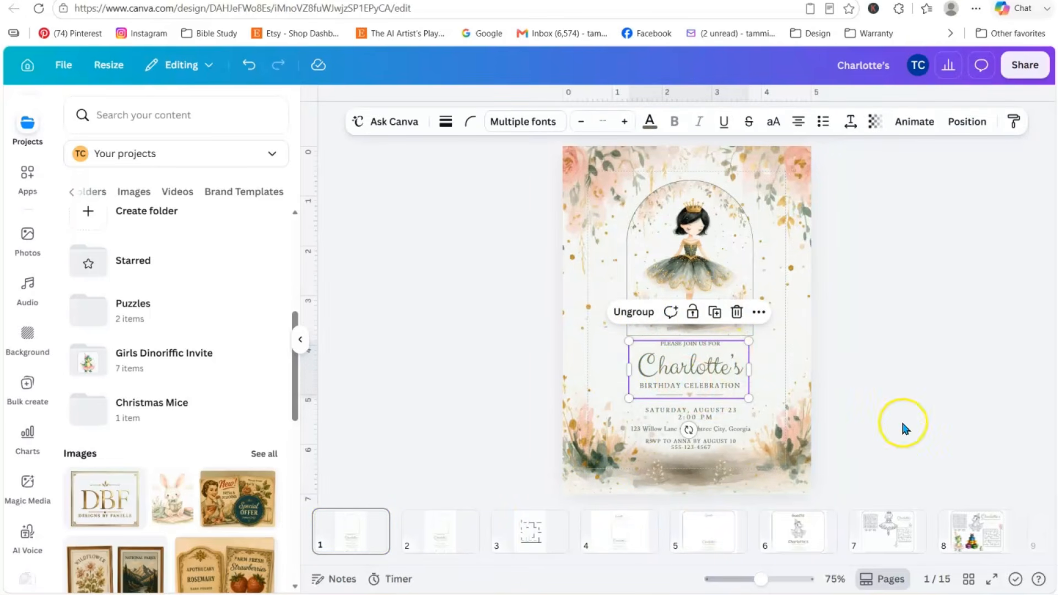
{"action": "left_click", "coordinate": [889, 534]}
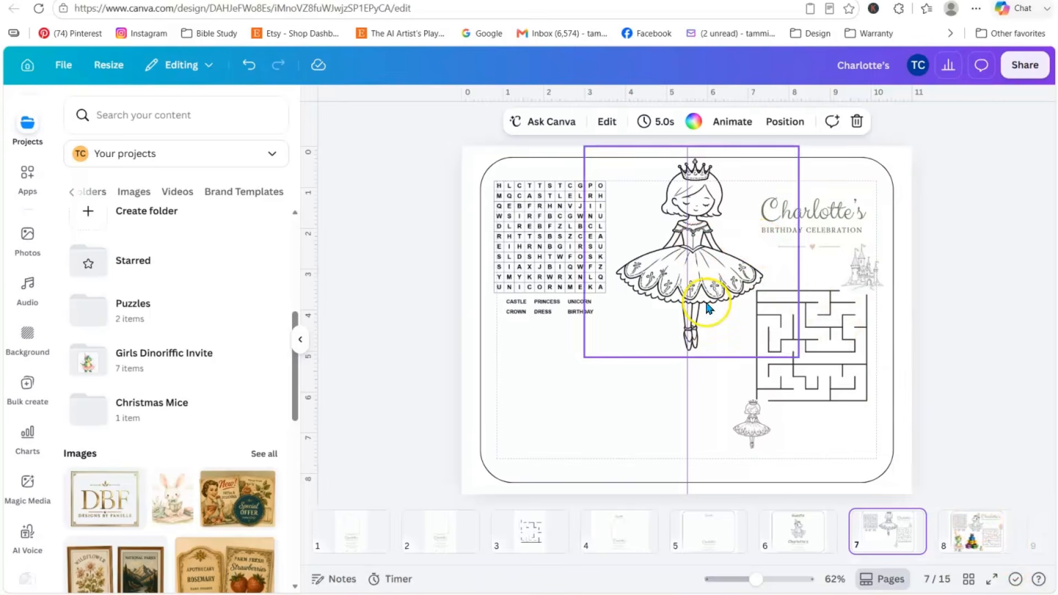
- Show the dinosaur placemat on page 8 and open the design's download settings
{"action": "left_click", "coordinate": [975, 528]}
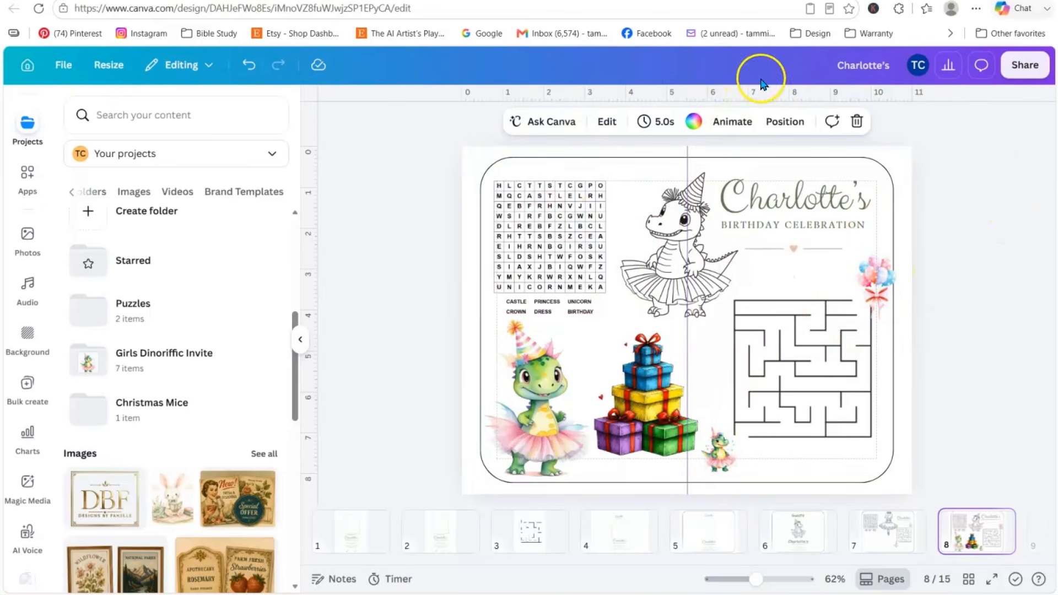
{"action": "left_click", "coordinate": [1025, 65]}
{"action": "left_click", "coordinate": [810, 419]}
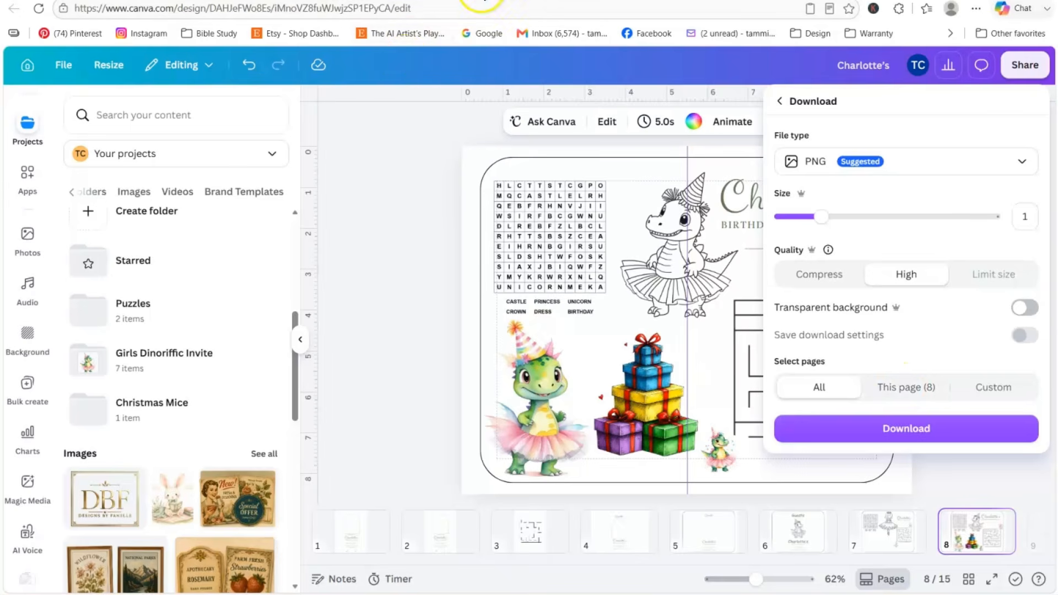
- Switch to Artistly and open the AI Bulk Actions image upload, checking the saved designs in the media library
{"action": "left_click", "coordinate": [481, 1]}
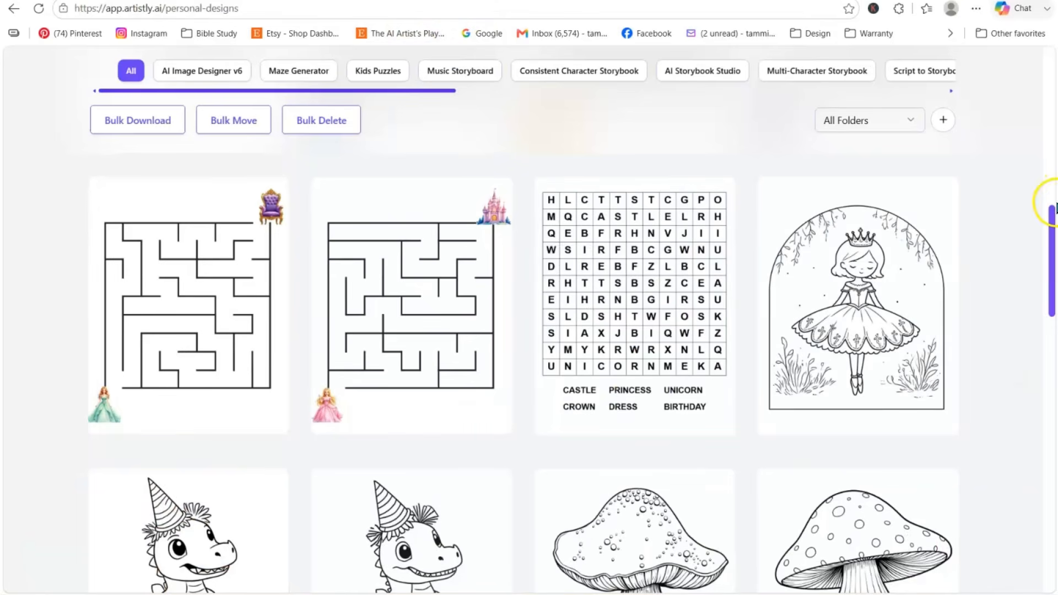
{"action": "left_click_drag", "start_coordinate": [1053, 216], "coordinate": [1049, 57]}
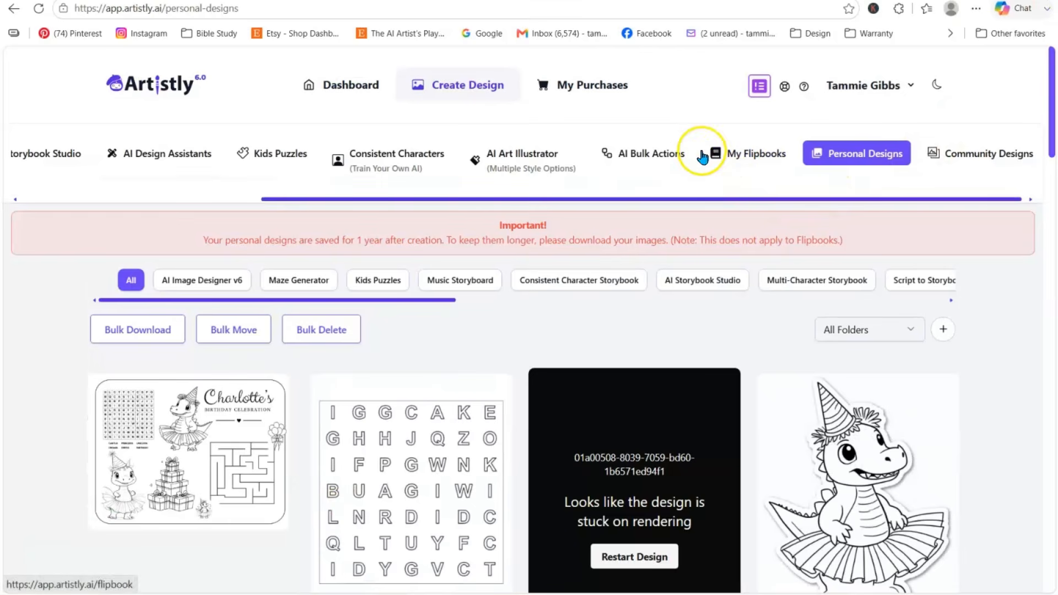
{"action": "left_click", "coordinate": [653, 153]}
{"action": "left_click", "coordinate": [567, 336]}
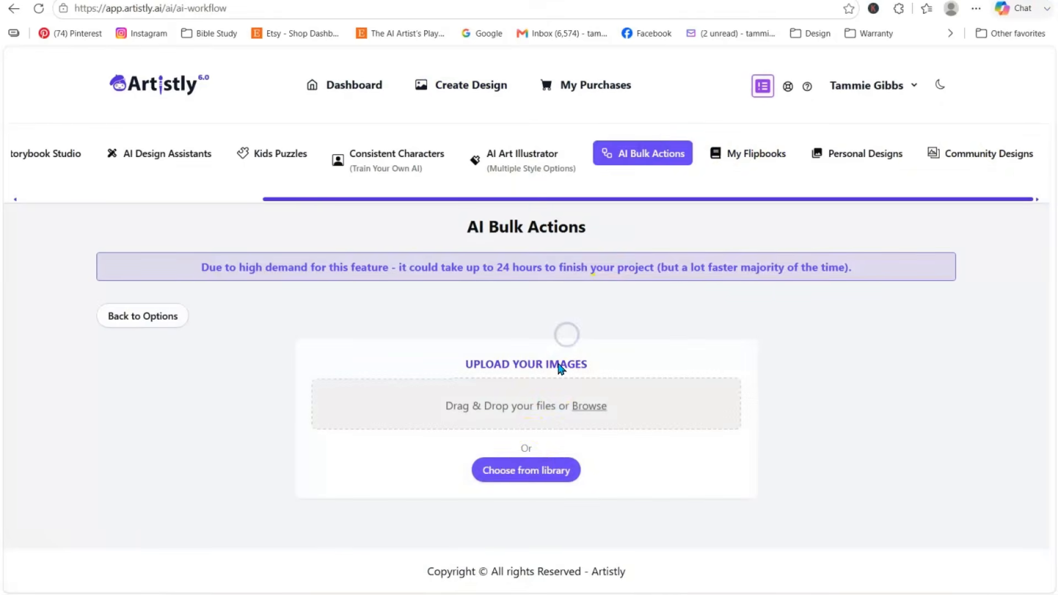
{"action": "left_click", "coordinate": [525, 469]}
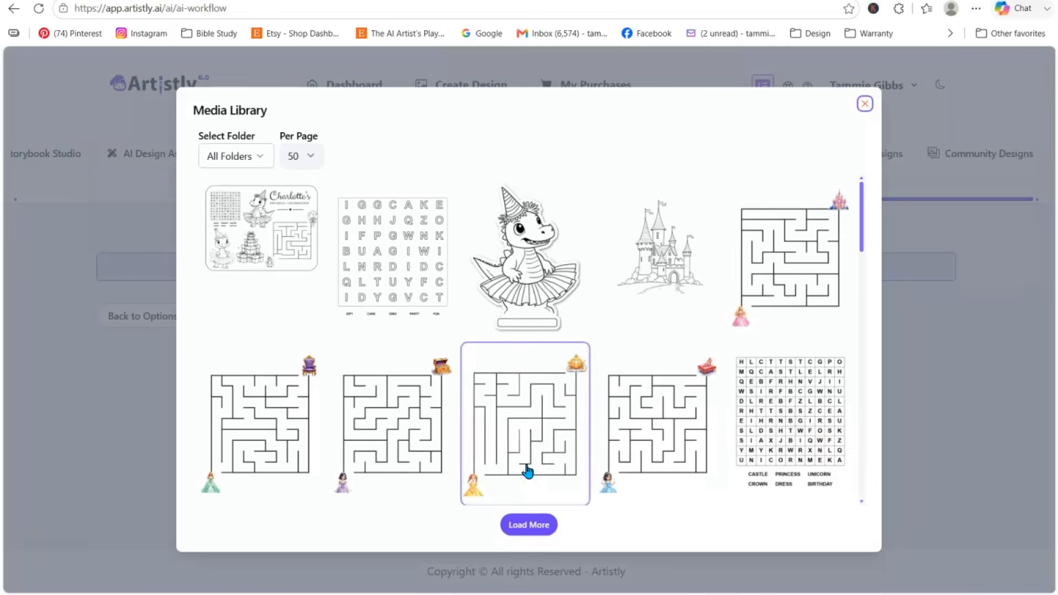
{"action": "left_click", "coordinate": [865, 103]}
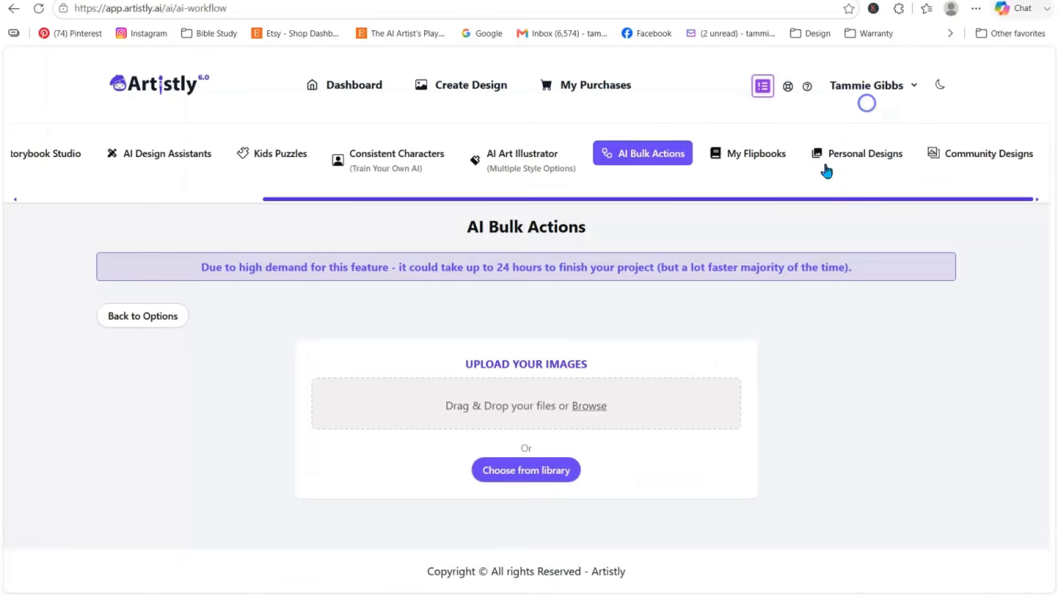
- Try to upload the finished dinosaur placemat image from Downloads to the new bulk action
{"action": "left_click", "coordinate": [590, 407]}
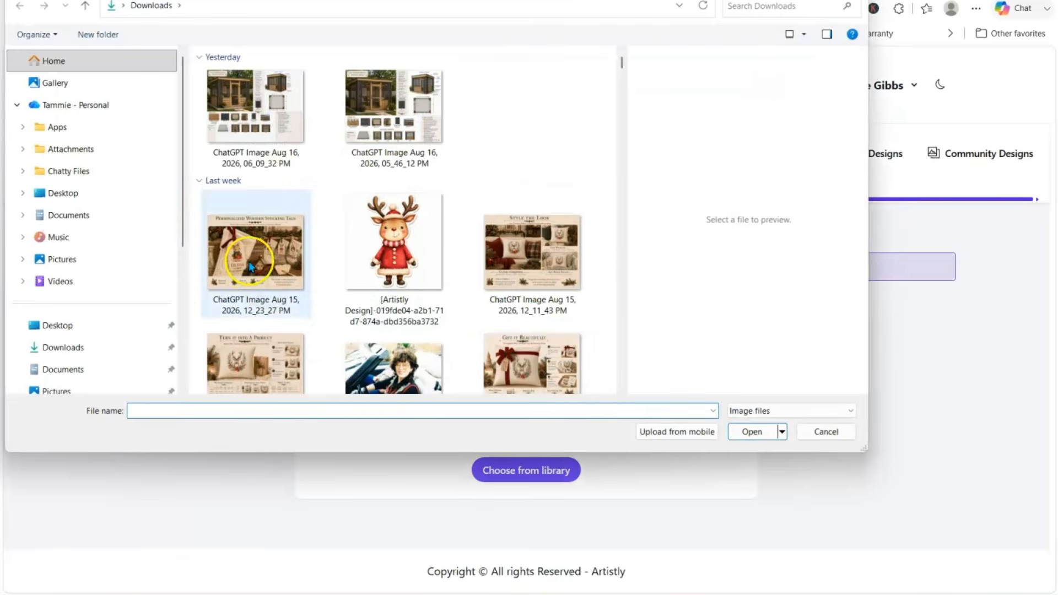
{"action": "scroll", "coordinate": [623, 391], "scroll_direction": "down", "scroll_amount": 8}
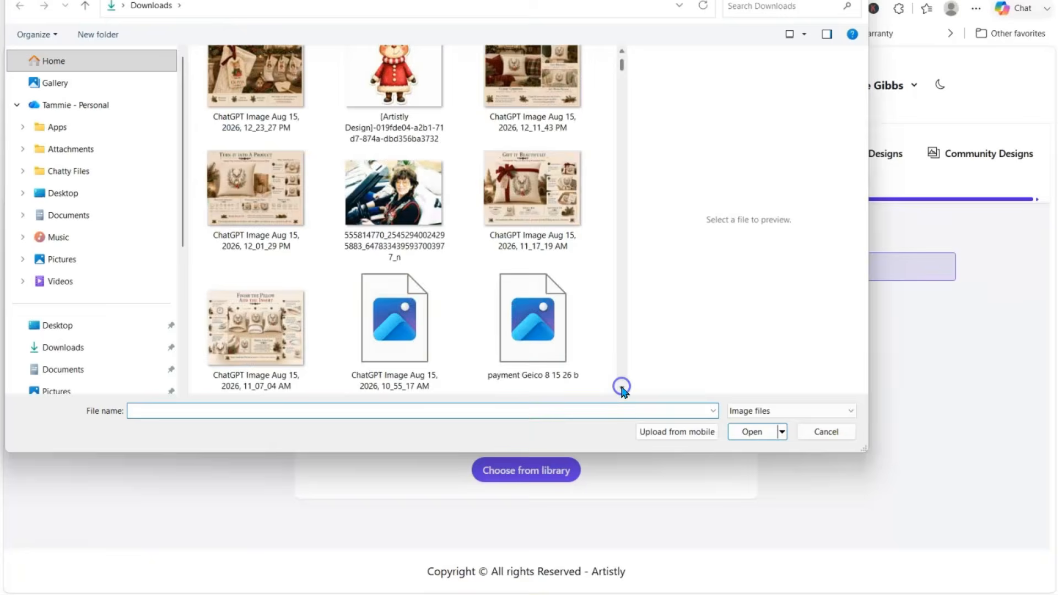
{"action": "left_click", "coordinate": [623, 390]}
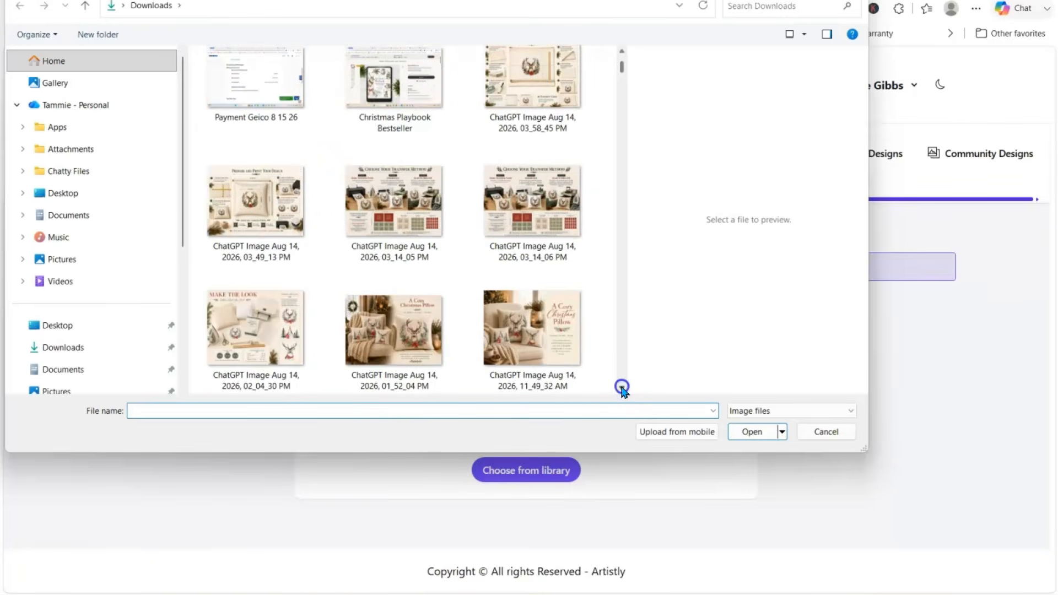
{"action": "left_click", "coordinate": [622, 389]}
{"action": "left_click", "coordinate": [623, 389]}
{"action": "left_click", "coordinate": [623, 389]}
{"action": "left_click", "coordinate": [623, 389]}
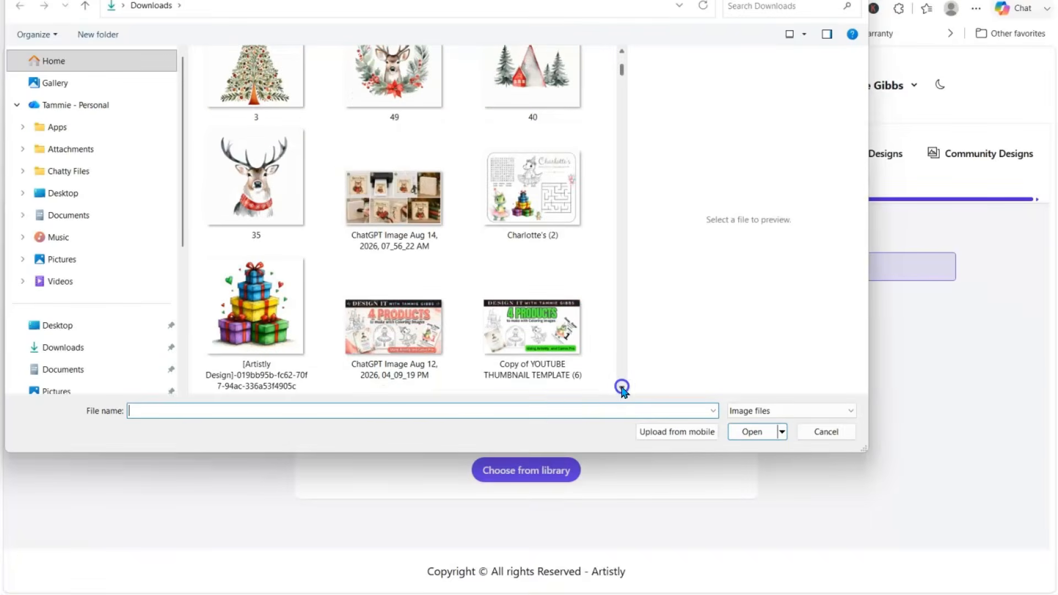
{"action": "left_click", "coordinate": [532, 188]}
{"action": "left_click", "coordinate": [750, 432]}
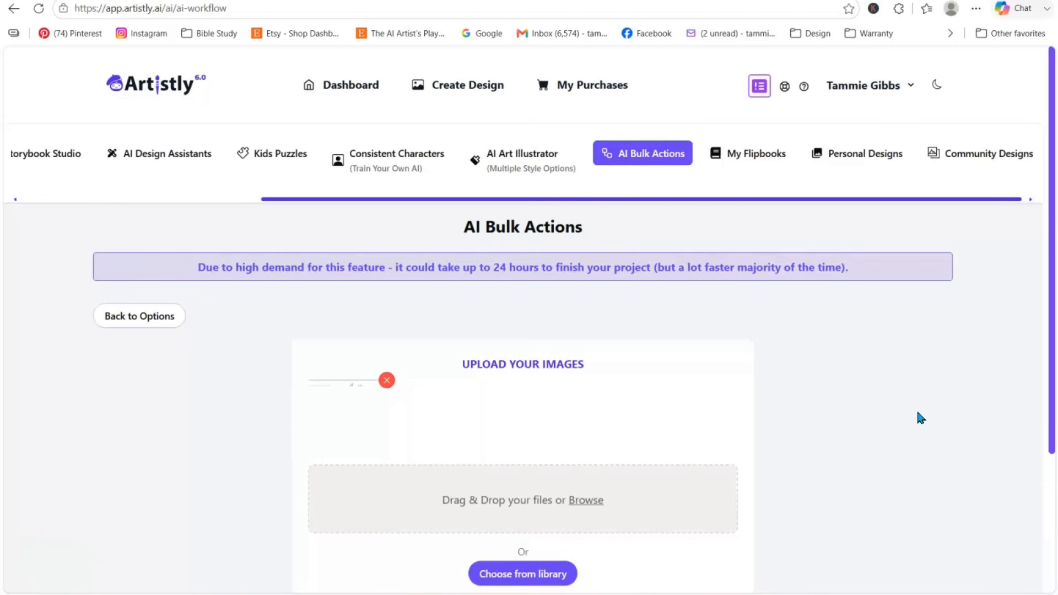
{"action": "scroll", "coordinate": [918, 412], "scroll_direction": "up", "scroll_amount": 3}
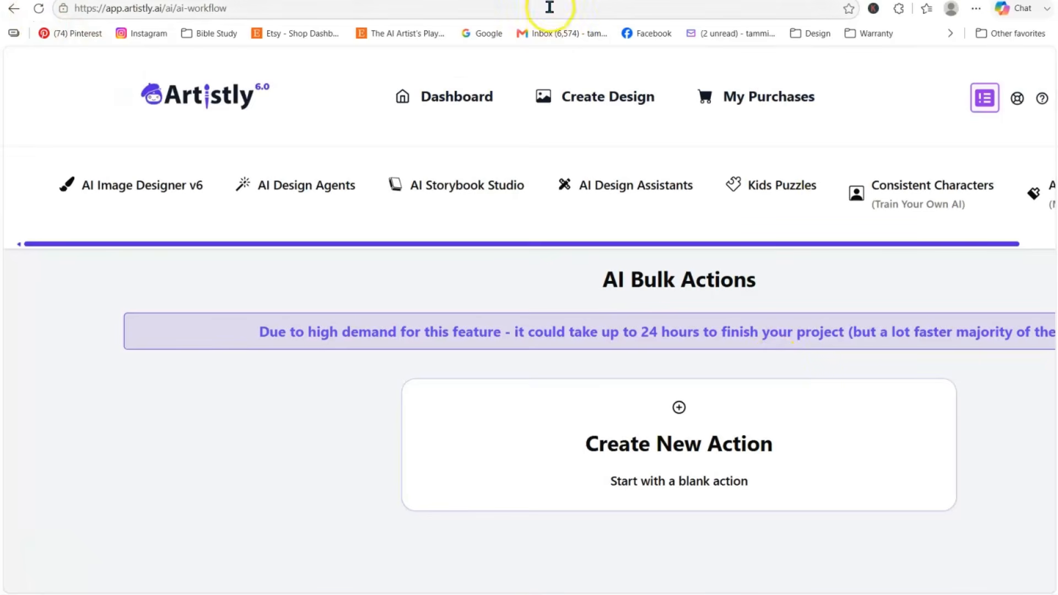
- Open Artistly in a new browser tab and start a new blank action in AI Bulk Actions
{"action": "left_click", "coordinate": [563, 1]}
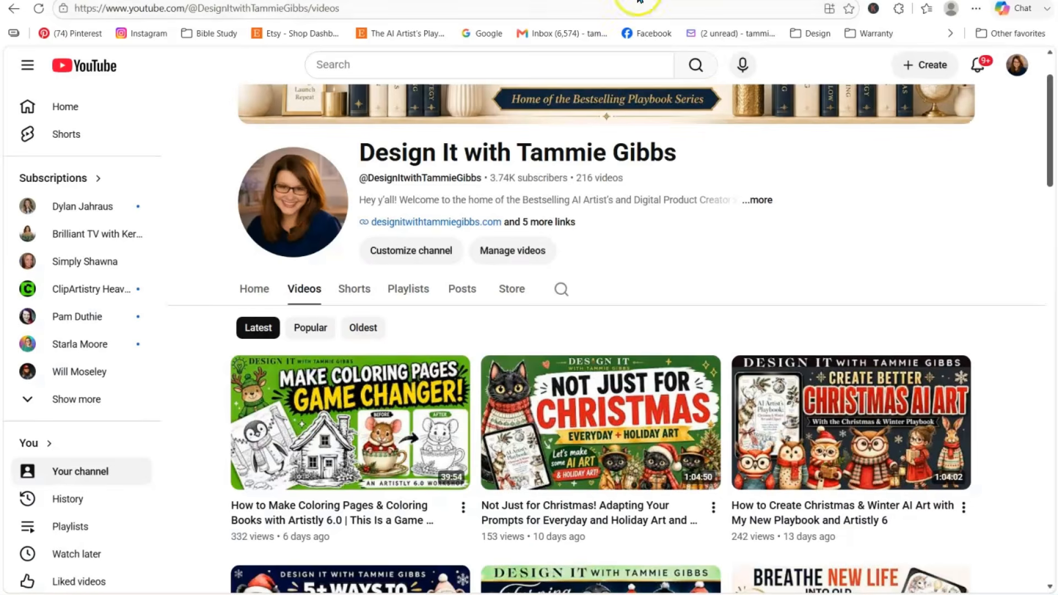
{"action": "left_click", "coordinate": [586, 1]}
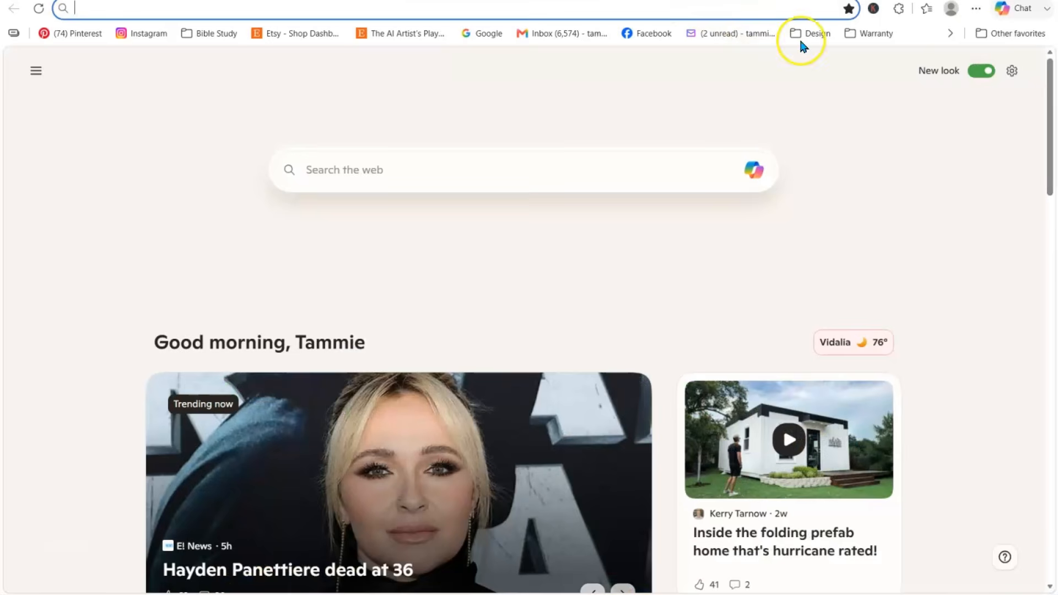
{"action": "left_click", "coordinate": [816, 33]}
{"action": "left_click", "coordinate": [830, 168]}
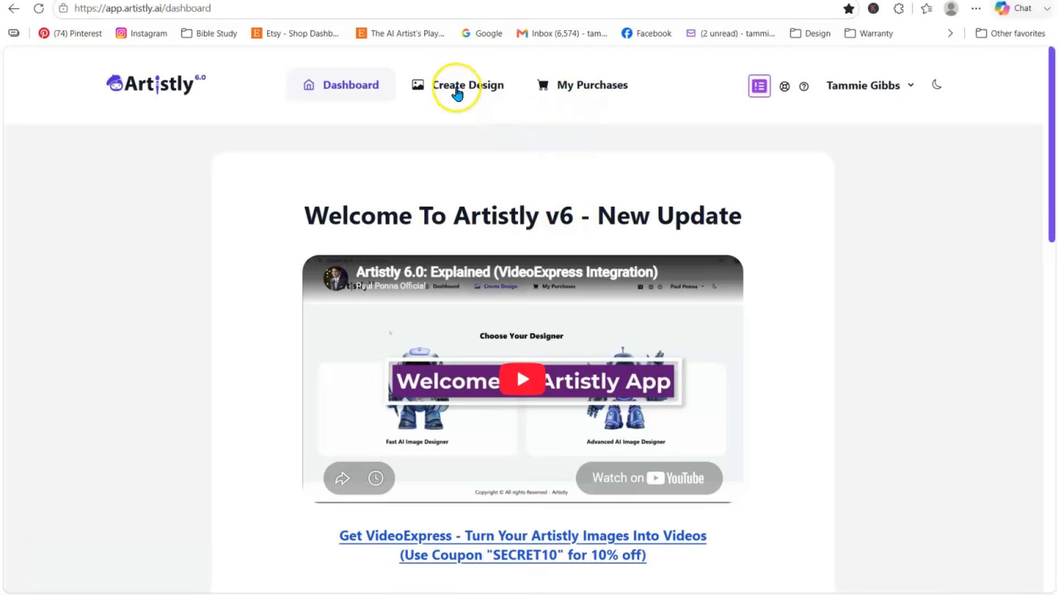
{"action": "left_click", "coordinate": [456, 87]}
{"action": "left_click", "coordinate": [479, 309]}
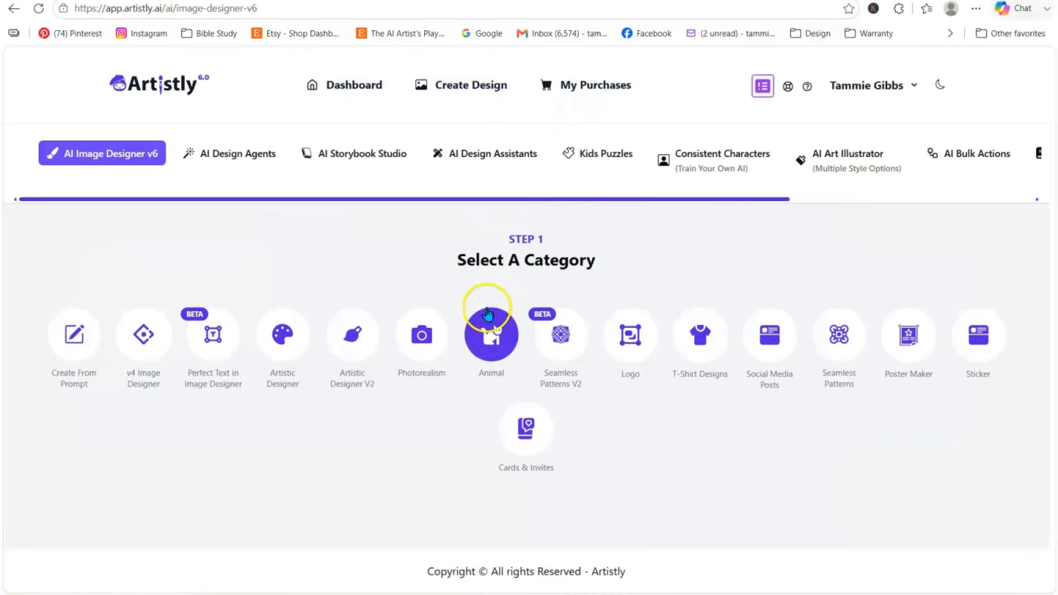
{"action": "left_click_drag", "start_coordinate": [780, 200], "coordinate": [1052, 207]}
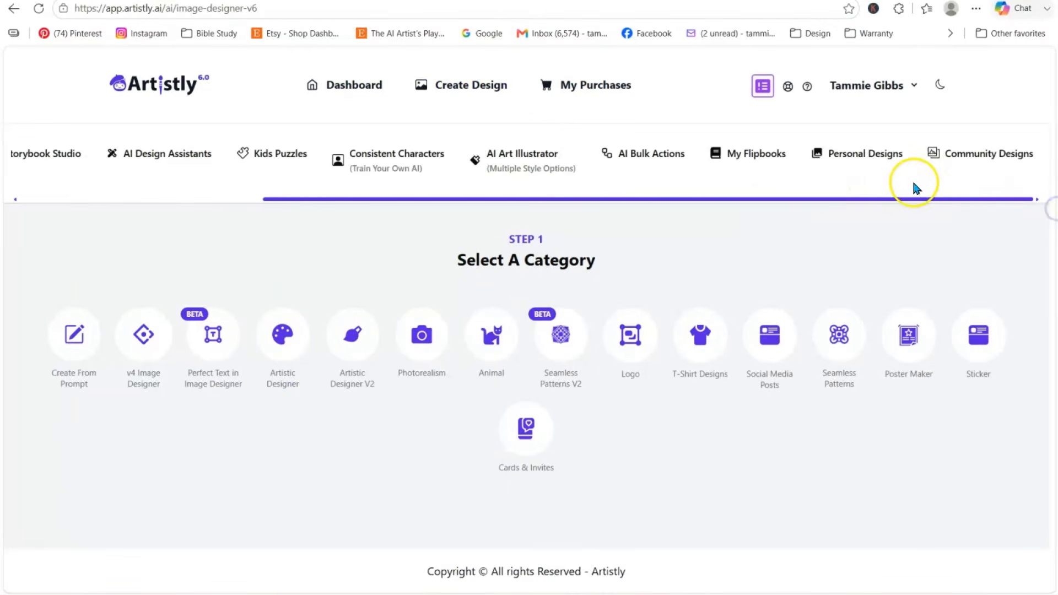
{"action": "left_click", "coordinate": [647, 161]}
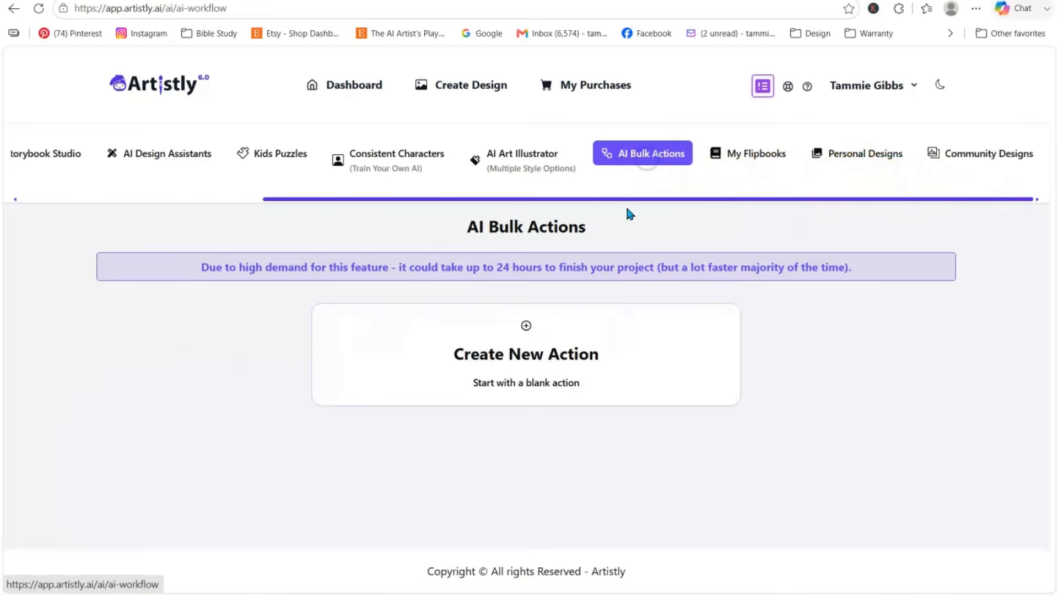
{"action": "left_click", "coordinate": [557, 348]}
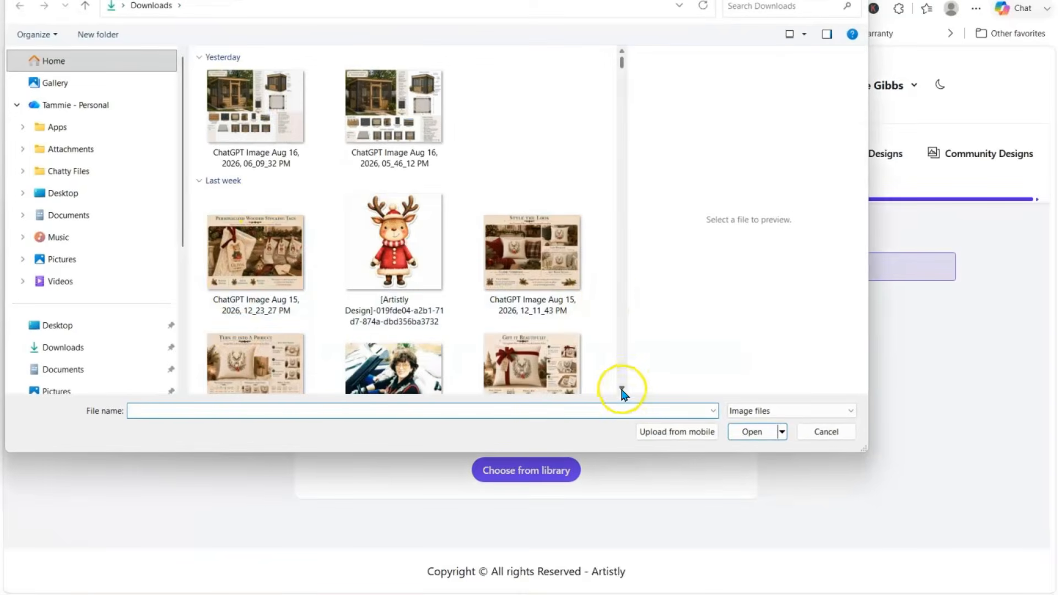
- Upload the dinosaur placemat image with the word search and maze from Downloads to the new bulk action
{"action": "left_click", "coordinate": [621, 391]}
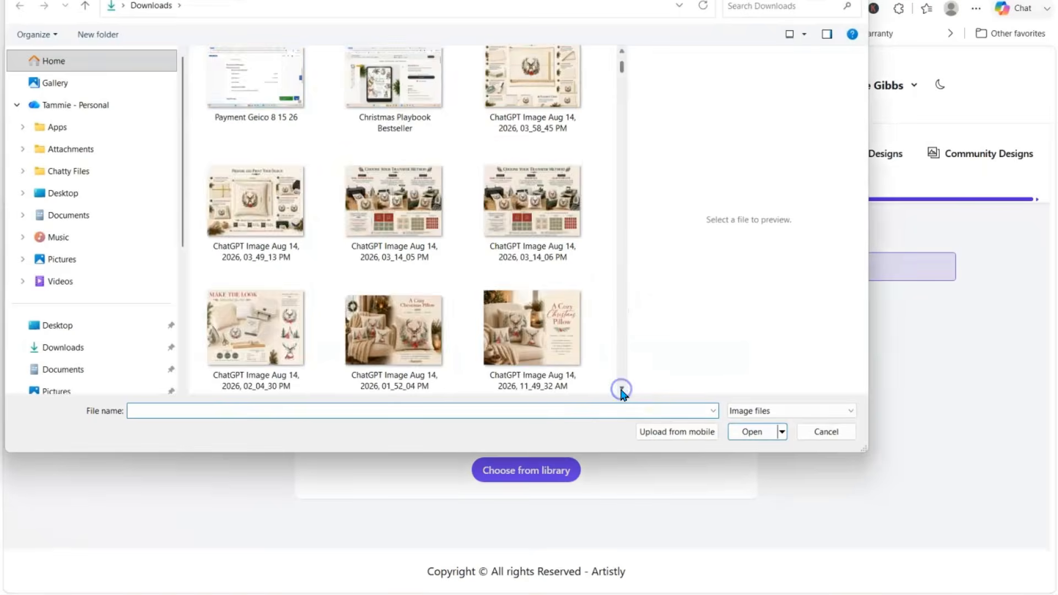
{"action": "left_click", "coordinate": [621, 391]}
{"action": "left_click", "coordinate": [622, 390]}
{"action": "left_click", "coordinate": [622, 390]}
{"action": "left_click", "coordinate": [621, 390]}
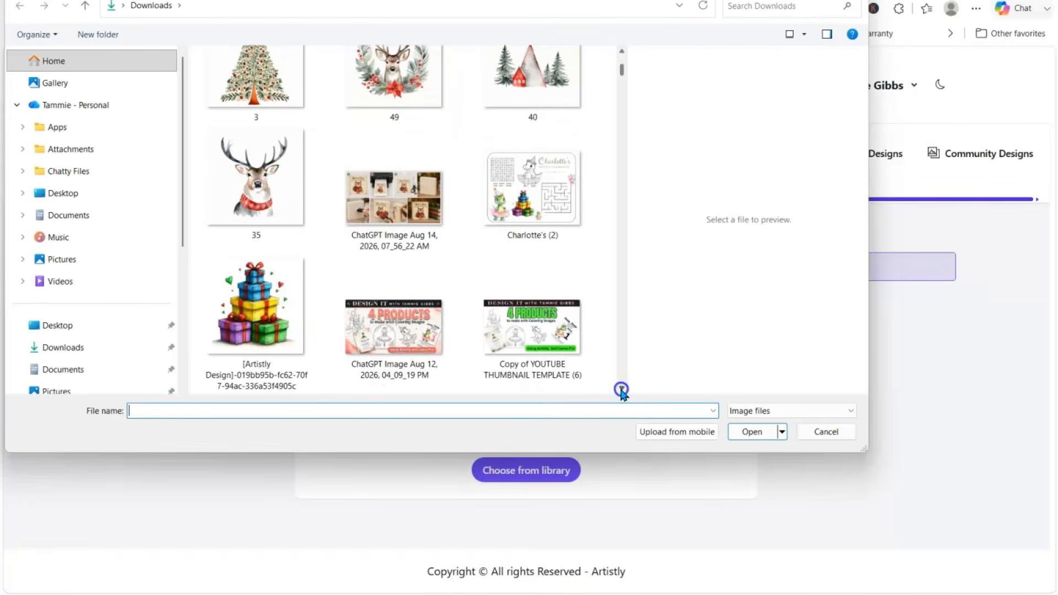
{"action": "left_click", "coordinate": [621, 390]}
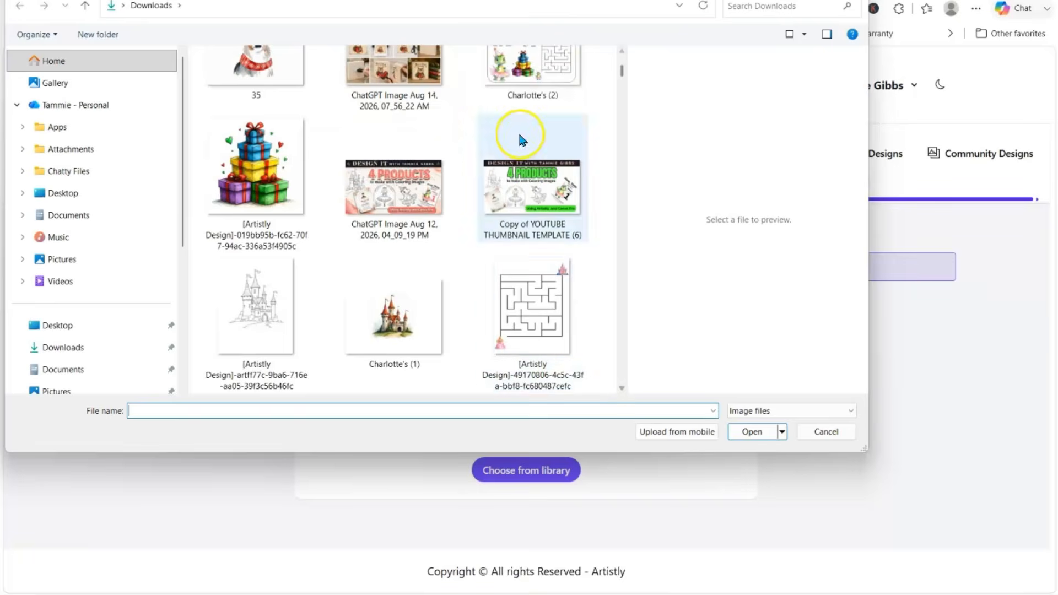
{"action": "left_click", "coordinate": [569, 94]}
{"action": "left_click", "coordinate": [757, 455]}
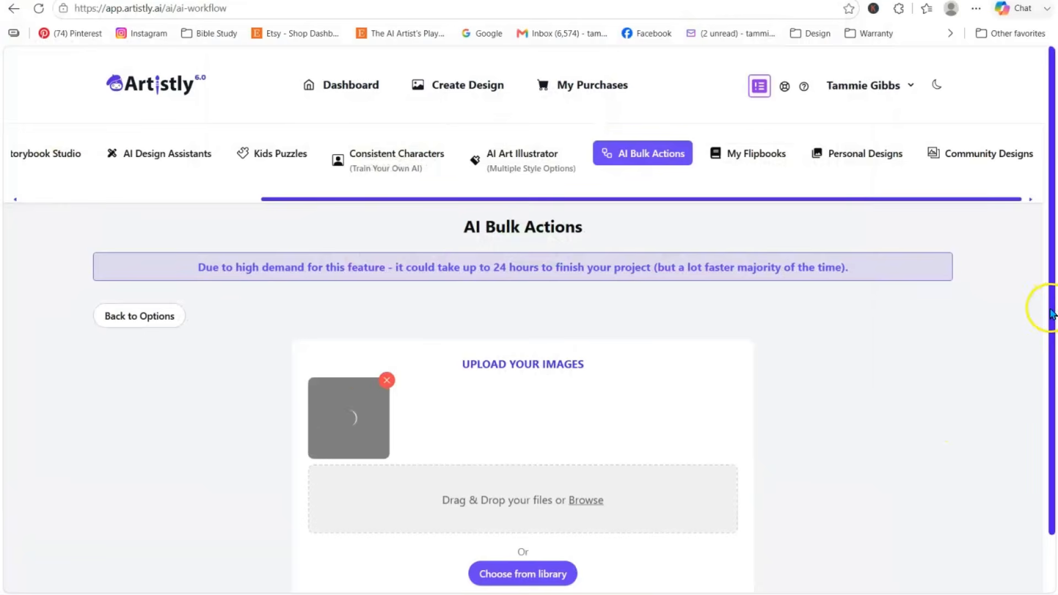
- Add a Coloring Page step to the bulk action and set its aspect ratio to 4:3 (1152 × 896) px
{"action": "left_click_drag", "start_coordinate": [1053, 307], "coordinate": [1057, 495]}
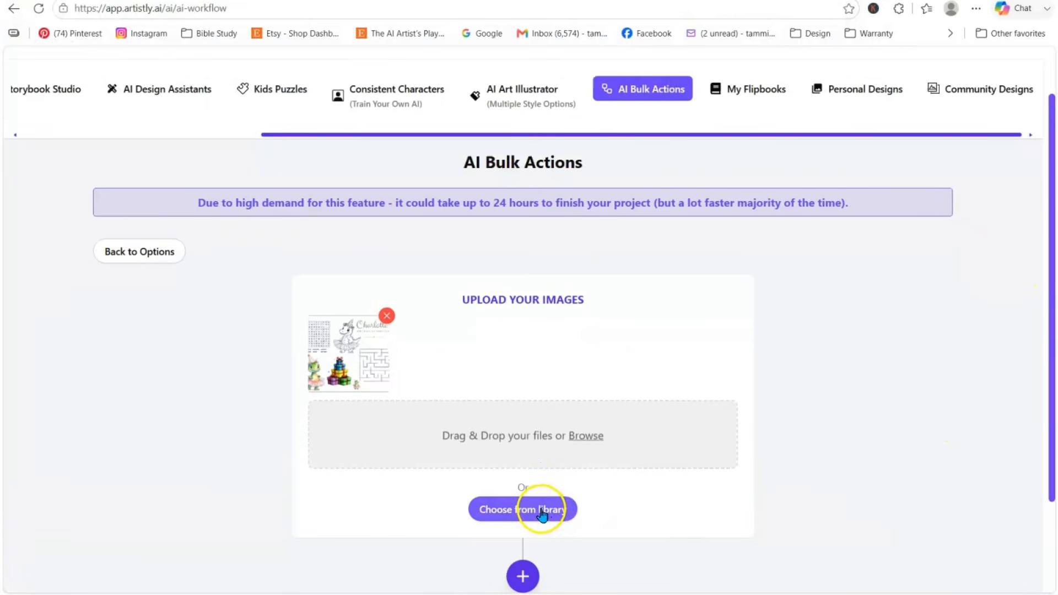
{"action": "left_click", "coordinate": [522, 576]}
{"action": "left_click", "coordinate": [410, 449]}
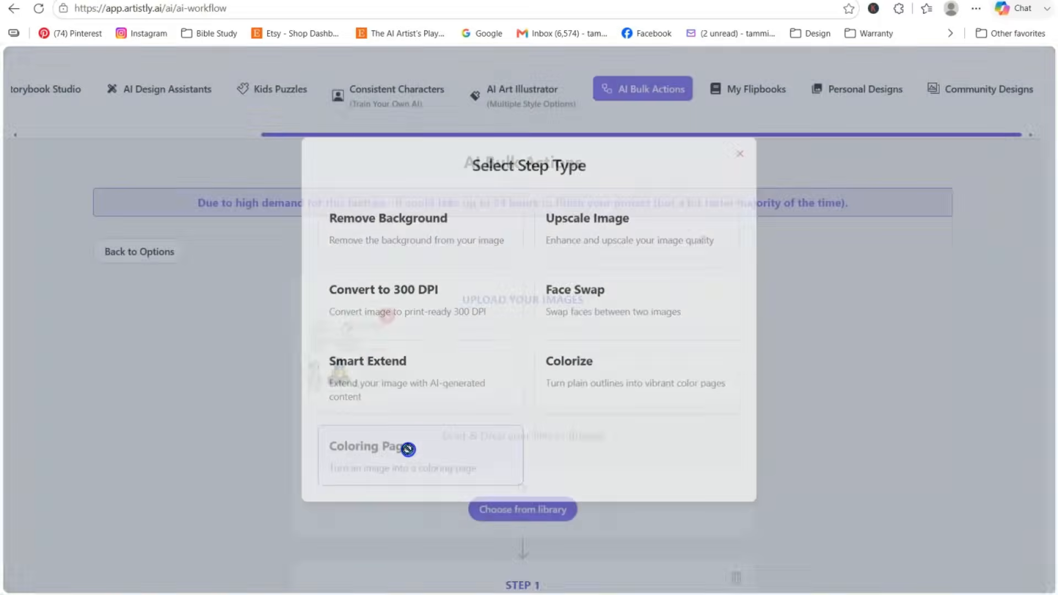
{"action": "left_click_drag", "start_coordinate": [1050, 276], "coordinate": [1053, 495]}
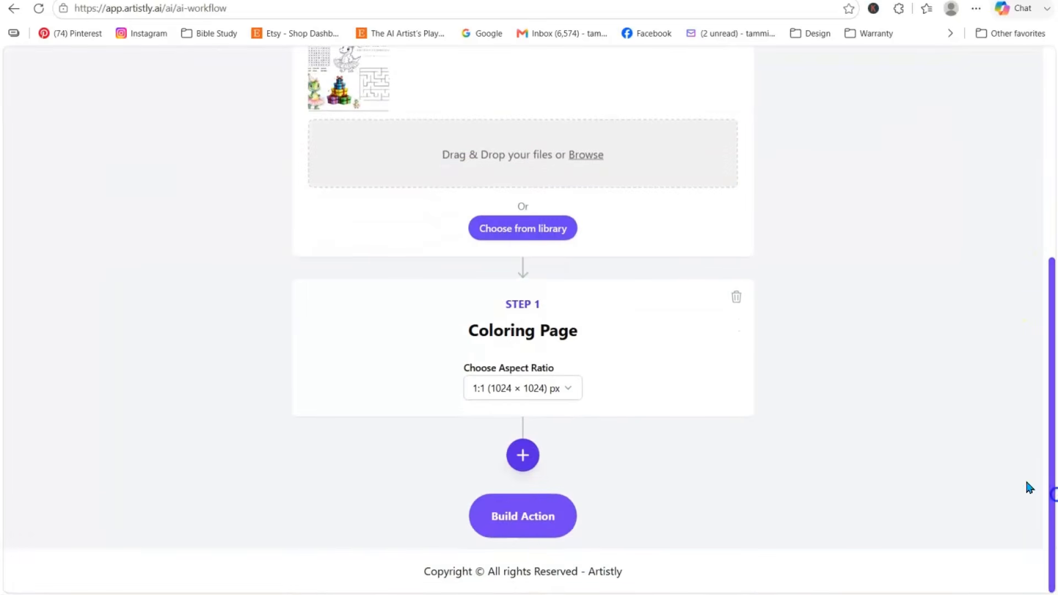
{"action": "left_click", "coordinate": [553, 392]}
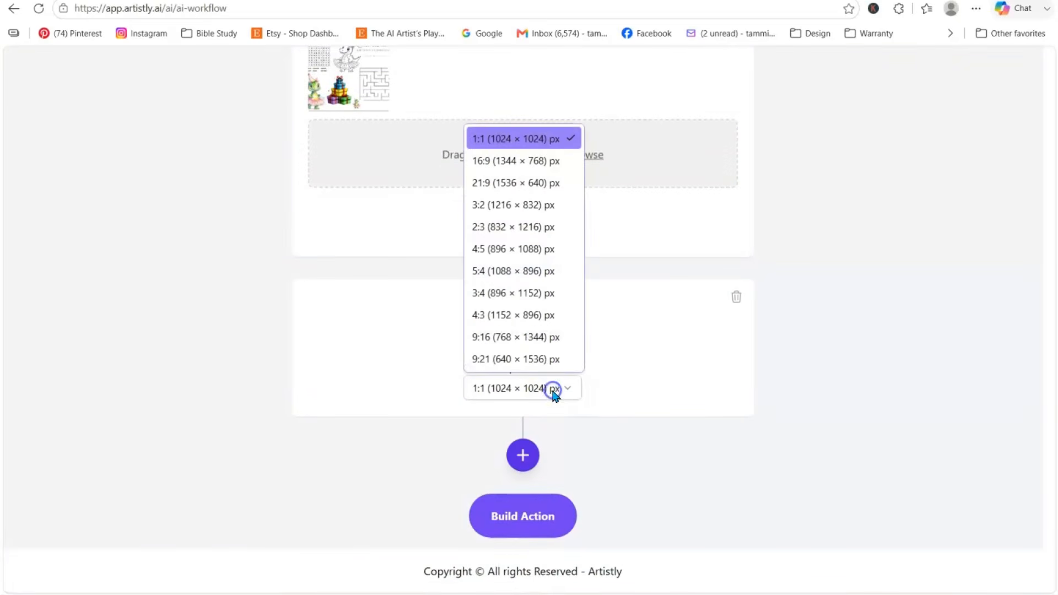
{"action": "left_click", "coordinate": [496, 317]}
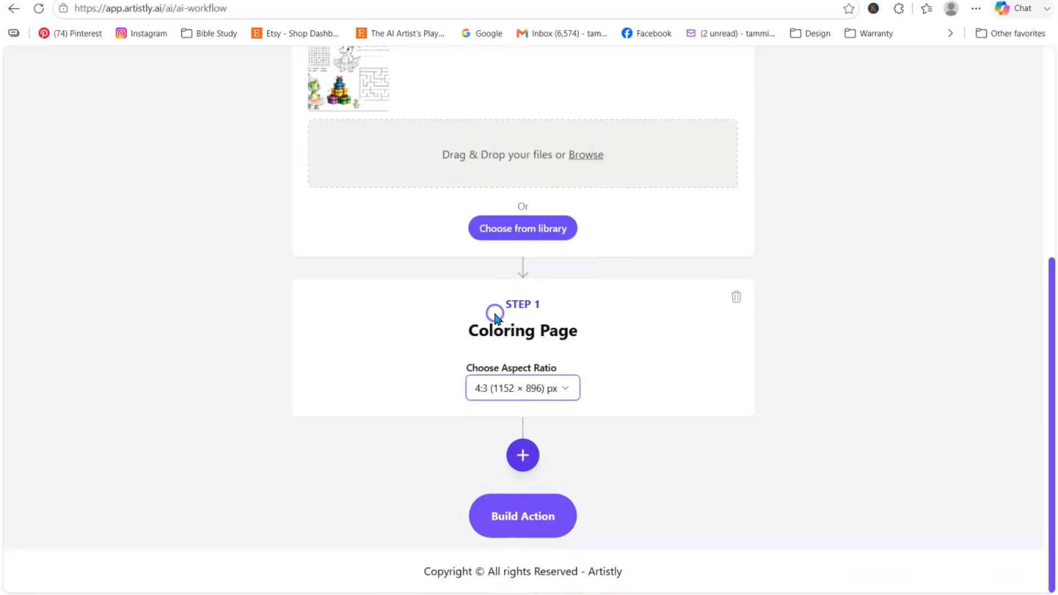
- Build the bulk action with the title "d"
{"action": "left_click", "coordinate": [518, 515]}
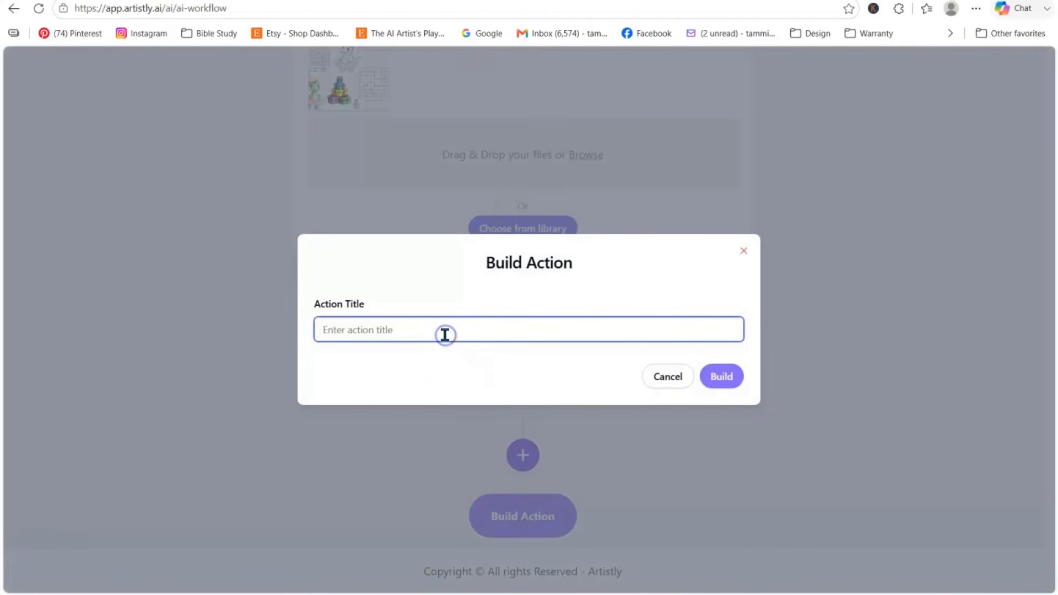
{"action": "type", "text": "d"}
{"action": "left_click", "coordinate": [729, 381]}
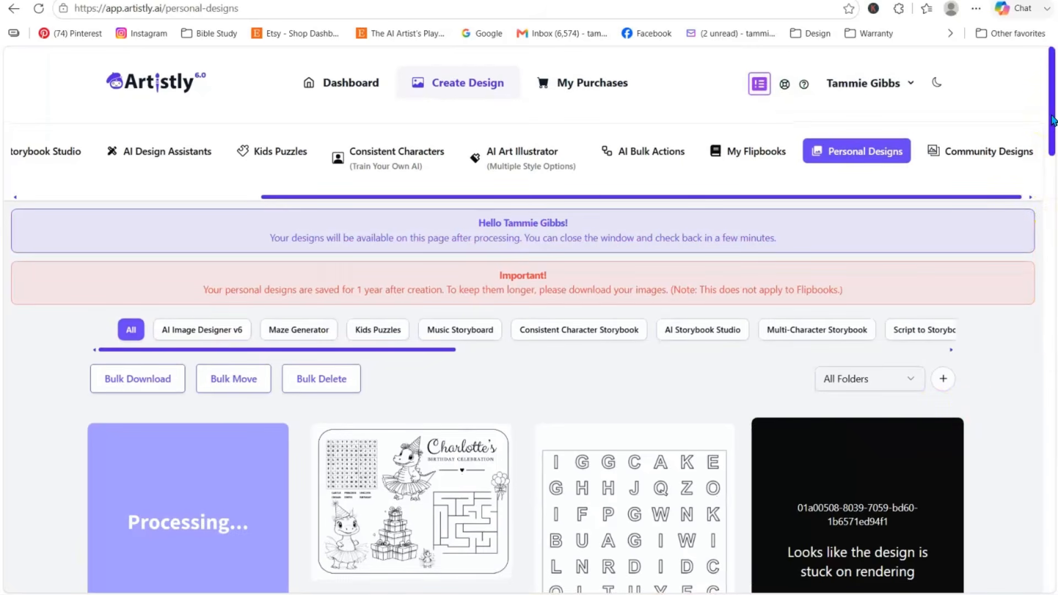
- Preview the newly processed coloring-page placemat in Personal Designs and download it
{"action": "scroll", "coordinate": [1050, 89], "scroll_direction": "down", "scroll_amount": 3}
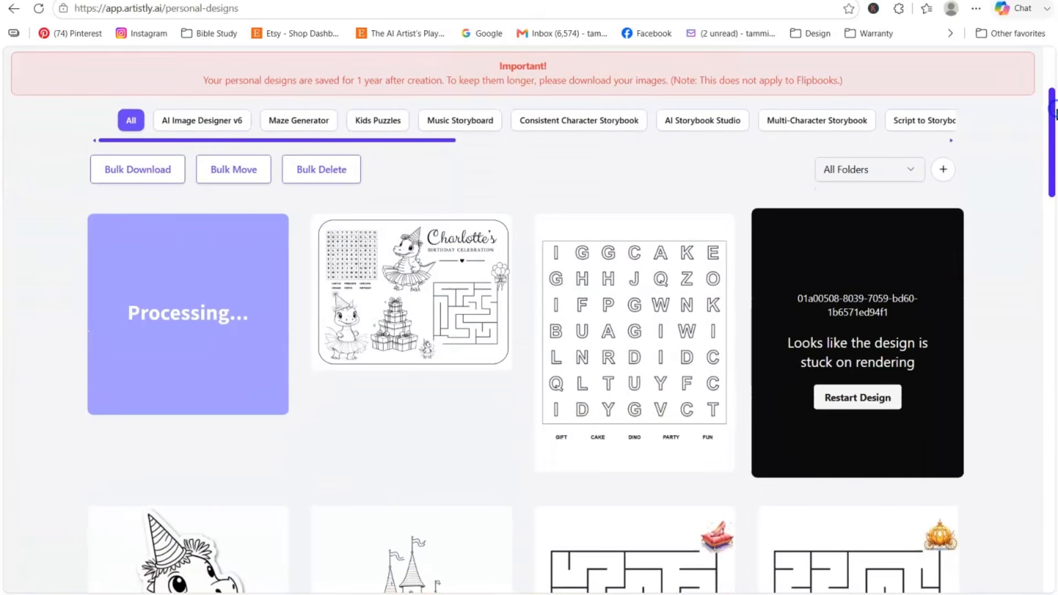
{"action": "mouse_move", "coordinate": [390, 320]}
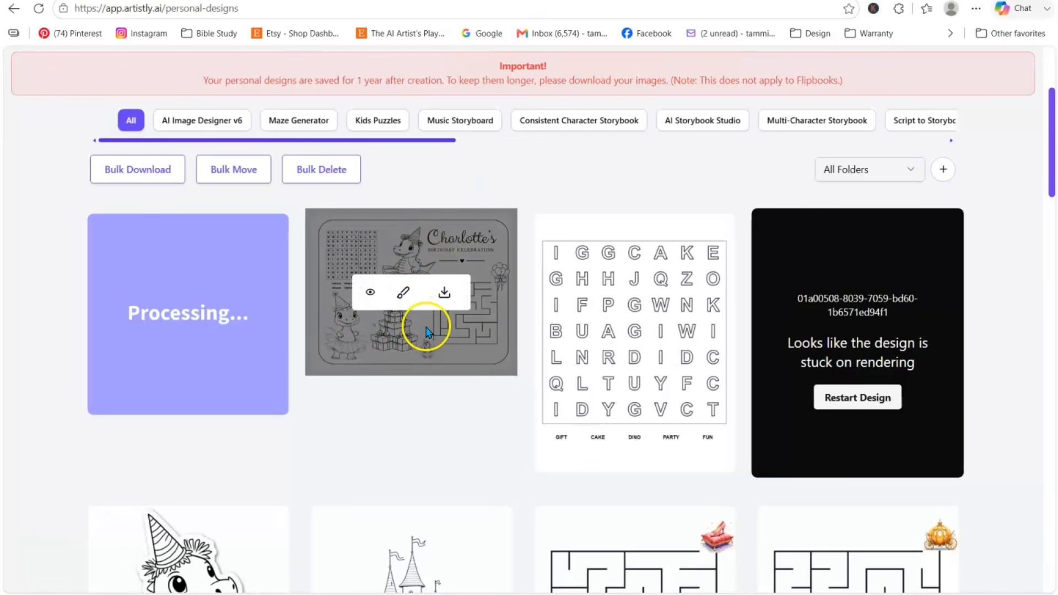
{"action": "scroll", "coordinate": [426, 331], "scroll_direction": "down", "scroll_amount": 1}
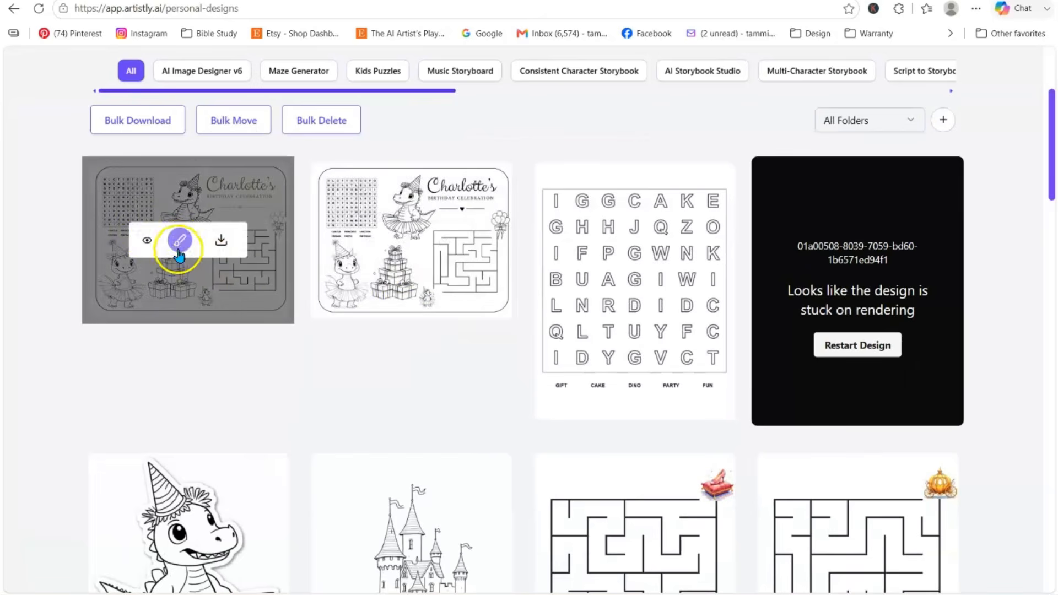
{"action": "left_click", "coordinate": [147, 239]}
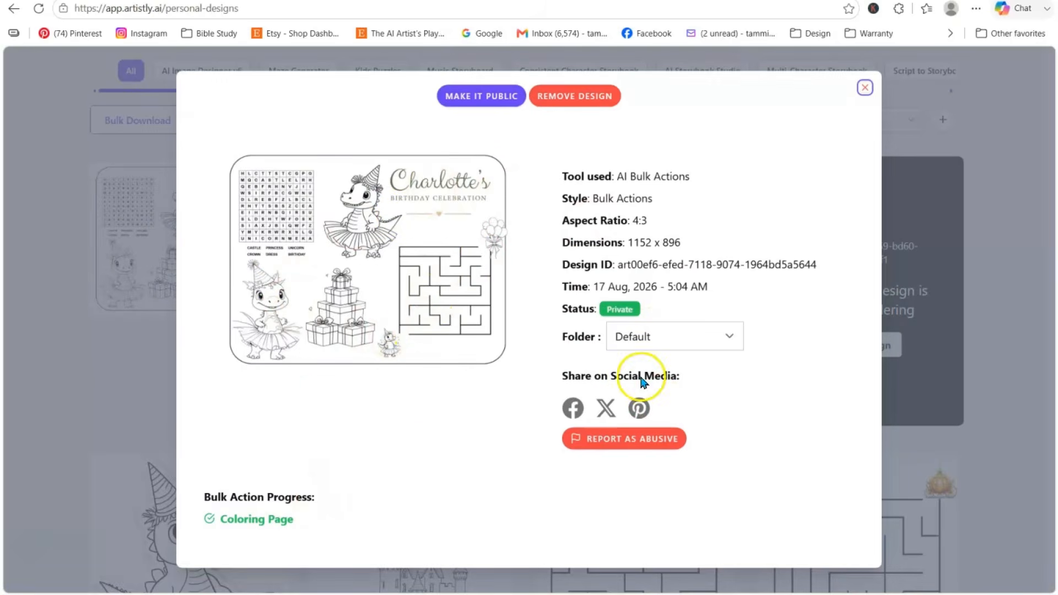
{"action": "left_click", "coordinate": [865, 87]}
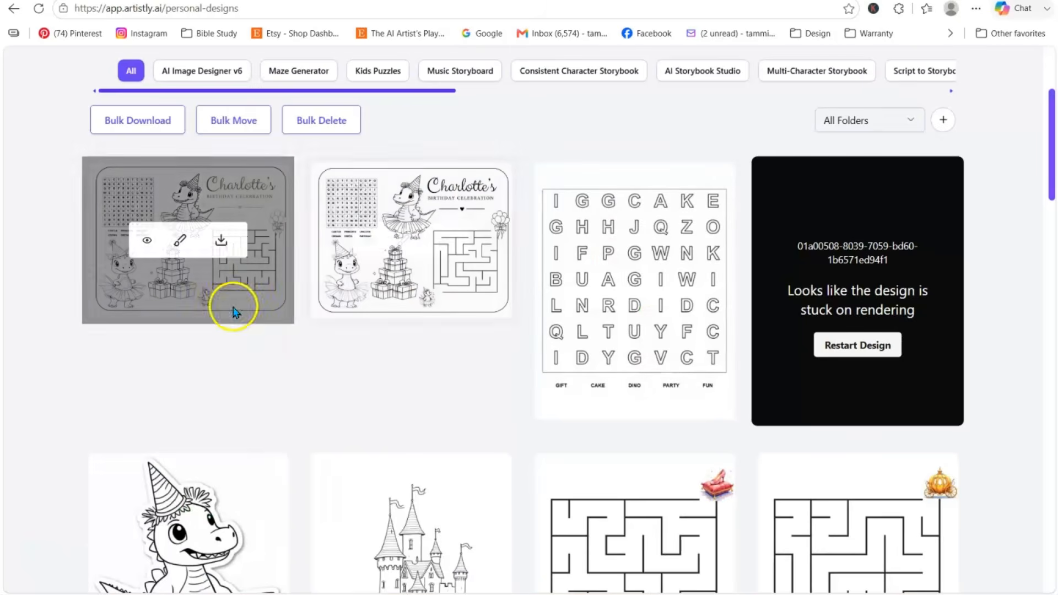
{"action": "left_click", "coordinate": [221, 240]}
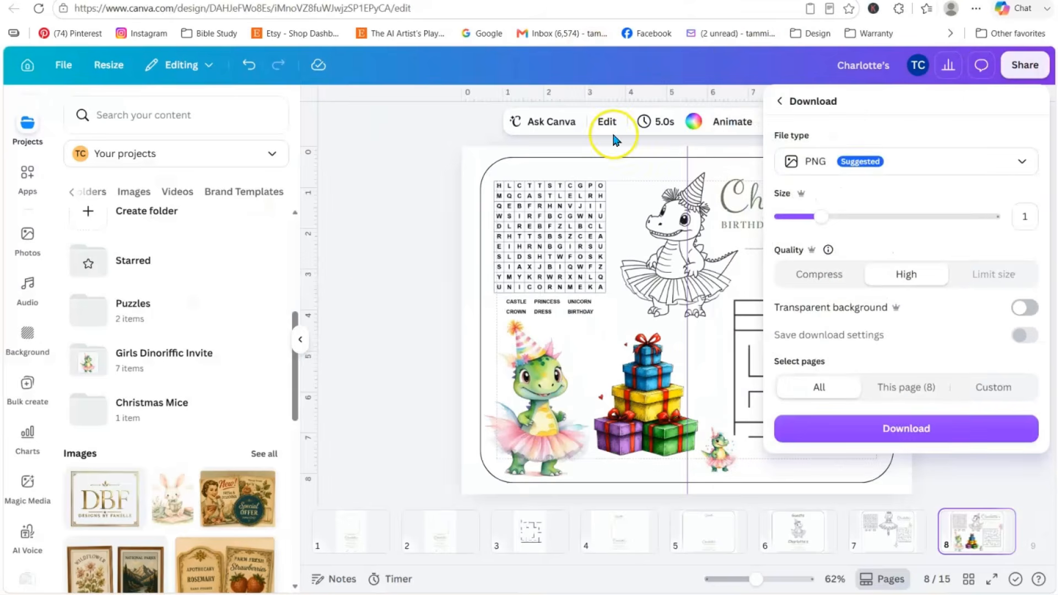
- Switch to the Canva design, close the download settings and insert a blank page between pages 7 and 8
{"action": "left_click", "coordinate": [378, 256]}
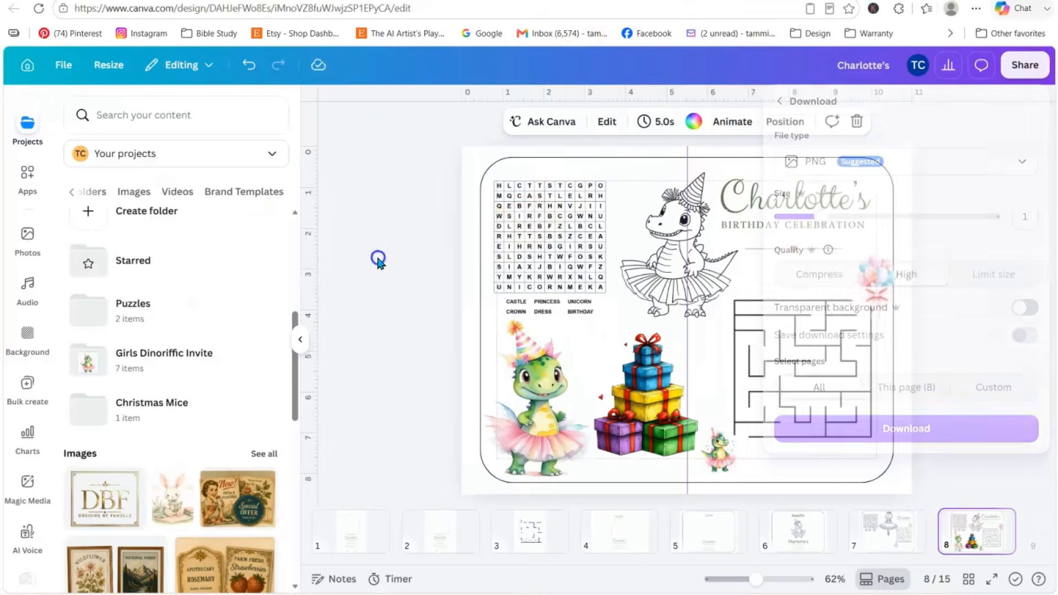
{"action": "left_click", "coordinate": [931, 523]}
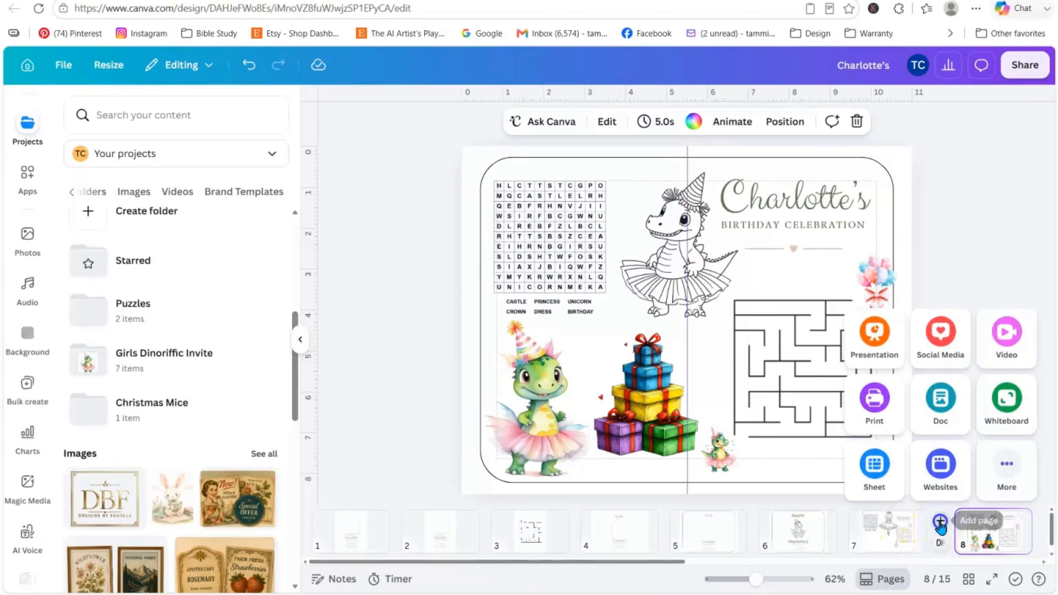
{"action": "left_click", "coordinate": [940, 526]}
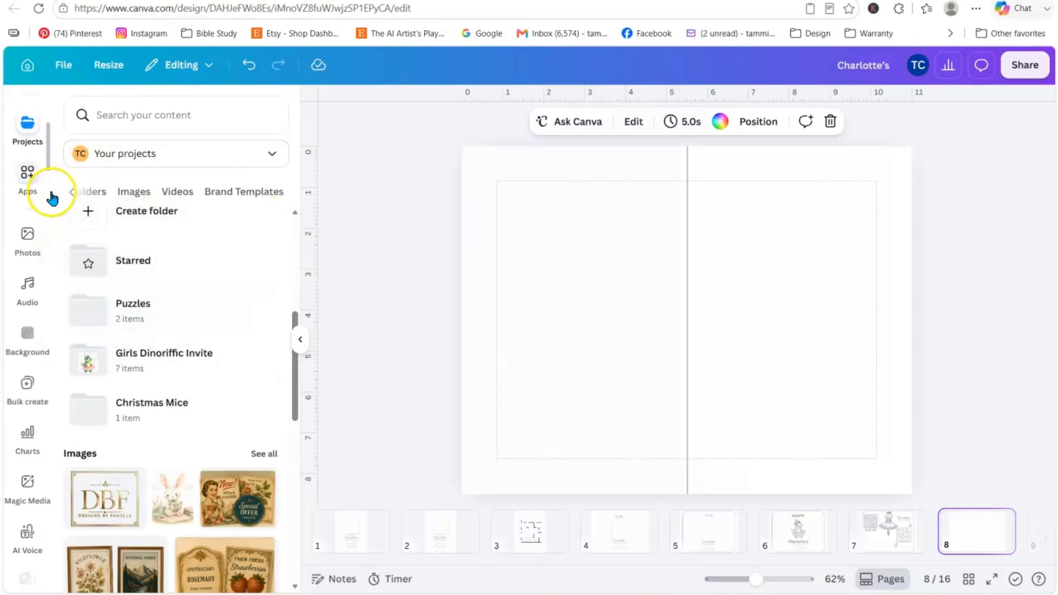
- Upload the downloaded Artistly Design coloring-page placemat image from the Downloads folder to the Canva uploads
{"action": "scroll", "coordinate": [47, 153], "scroll_direction": "up", "scroll_amount": 3}
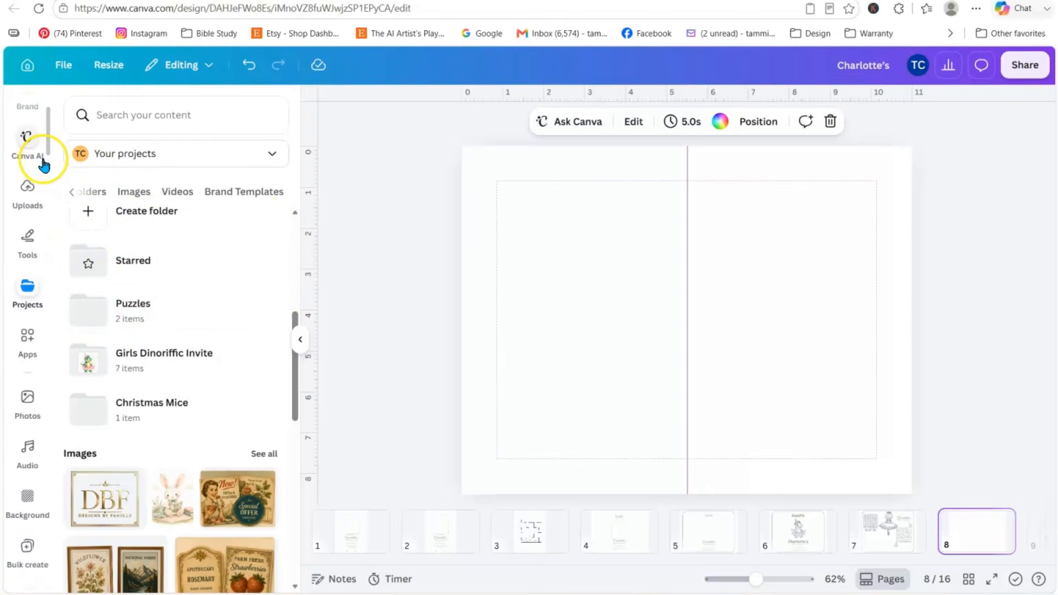
{"action": "left_click", "coordinate": [34, 189]}
{"action": "left_click", "coordinate": [124, 157]}
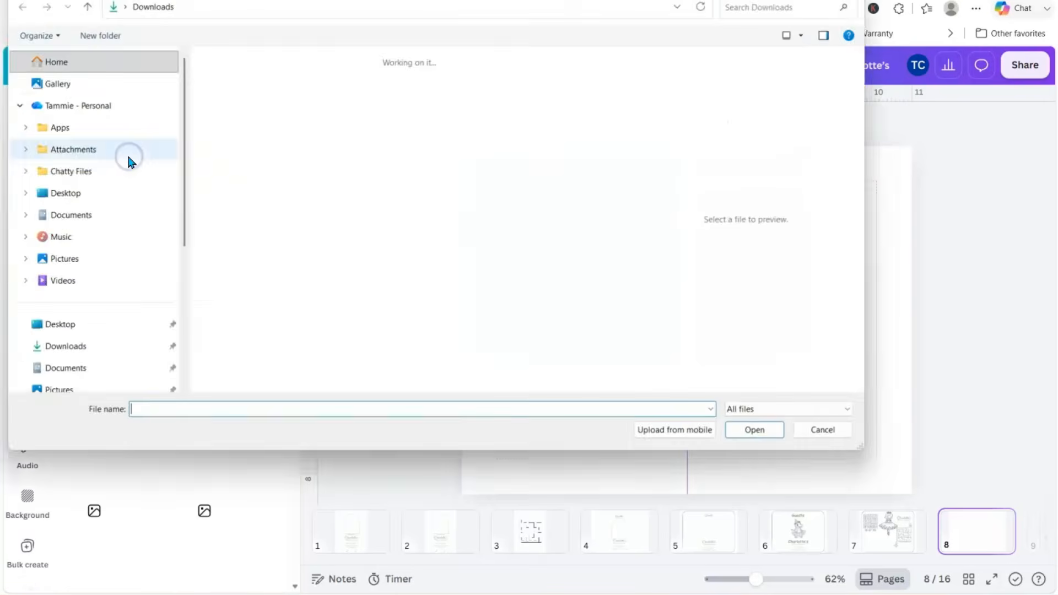
{"action": "left_click", "coordinate": [203, 147]}
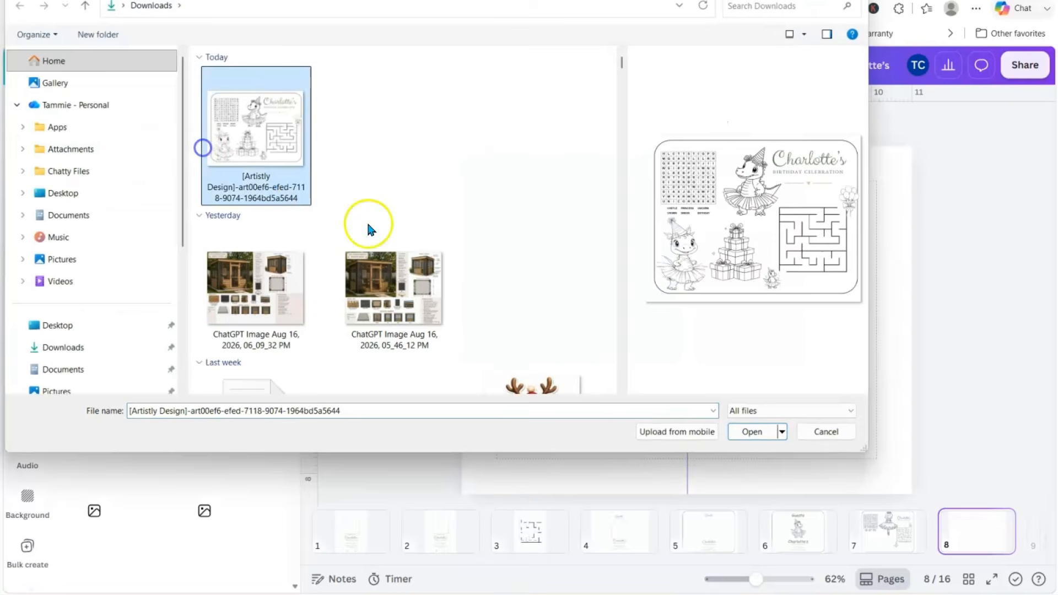
{"action": "left_click", "coordinate": [767, 433]}
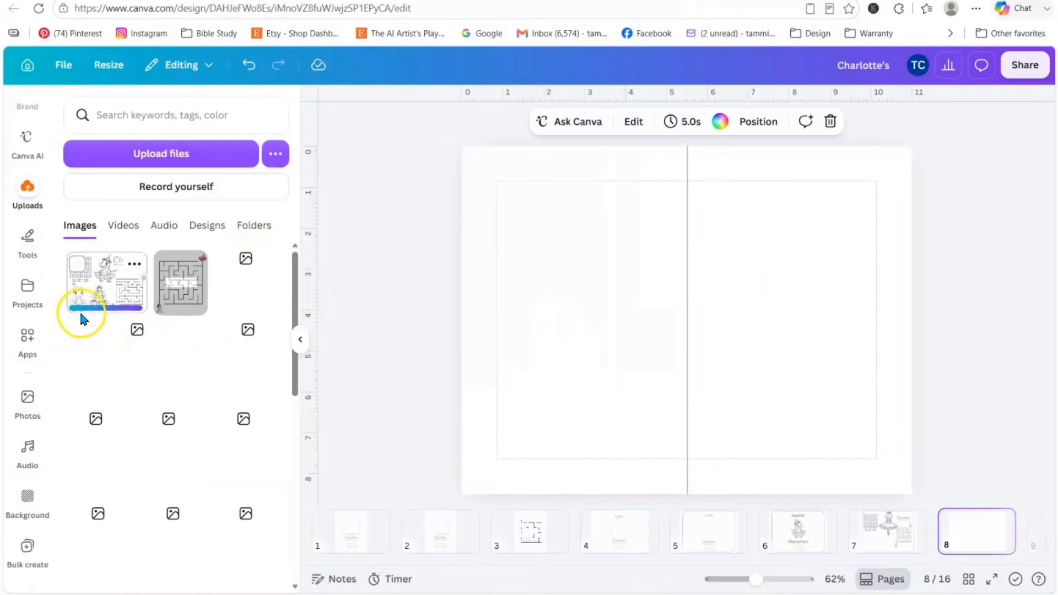
- Place the uploaded coloring placemat on the blank page 8 so it fills the page, and nudge it slightly to the left
{"action": "left_click_drag", "start_coordinate": [90, 302], "coordinate": [476, 277]}
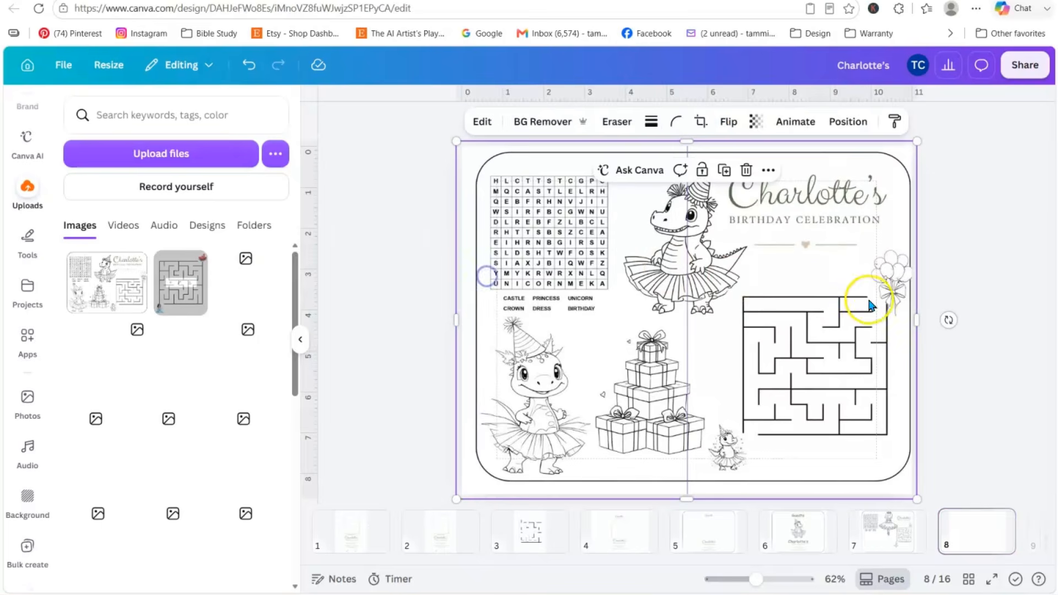
{"action": "left_click", "coordinate": [820, 348]}
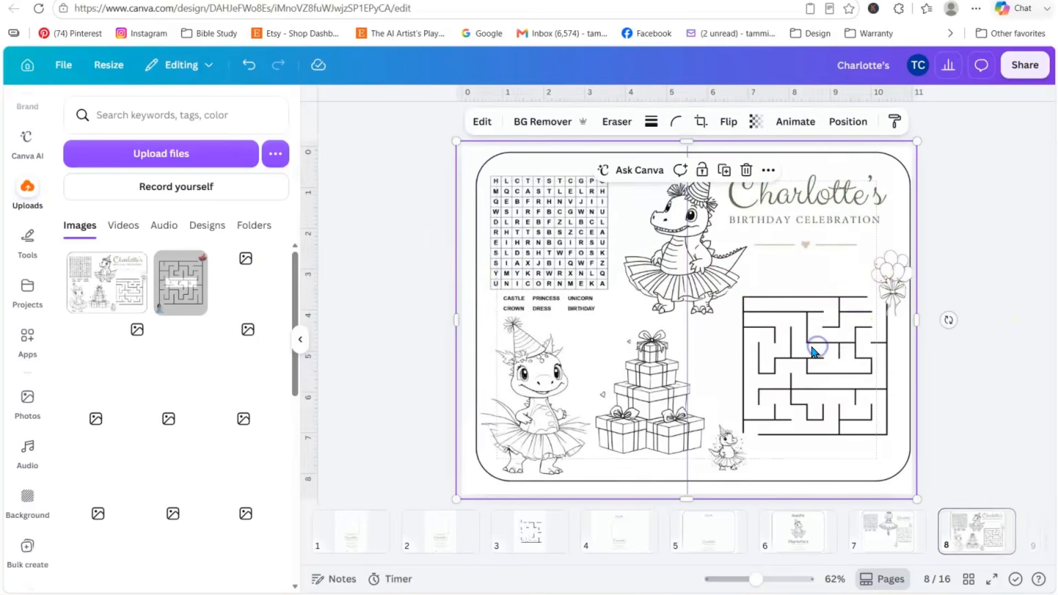
{"action": "left_click_drag", "start_coordinate": [816, 348], "coordinate": [808, 345]}
{"action": "left_click", "coordinate": [931, 359]}
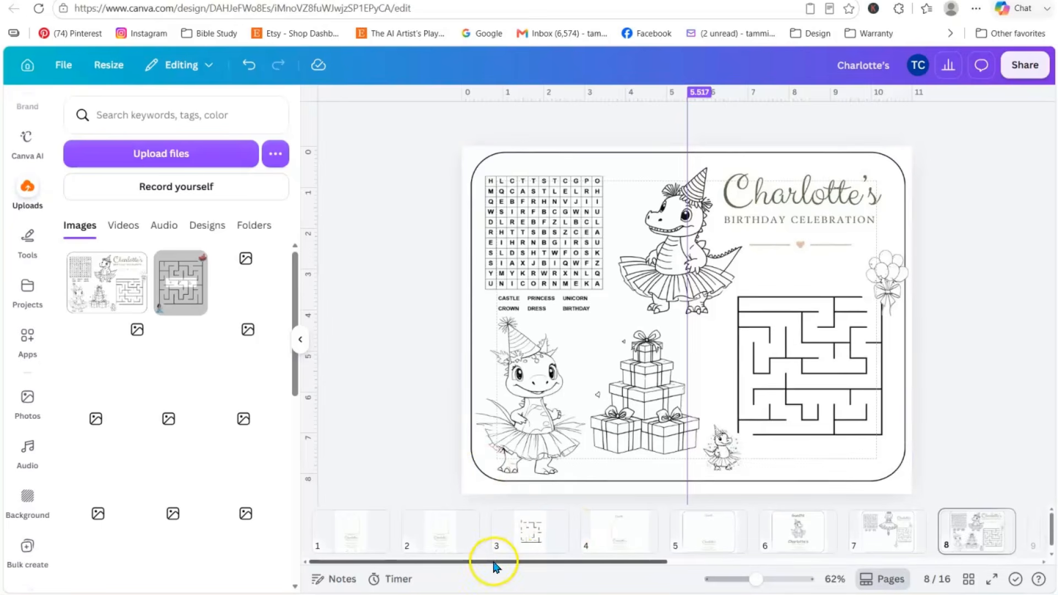
- Compare the line-art ballerina Guests design on page 5 with its full-color floral version on page 4
{"action": "left_click", "coordinate": [711, 537]}
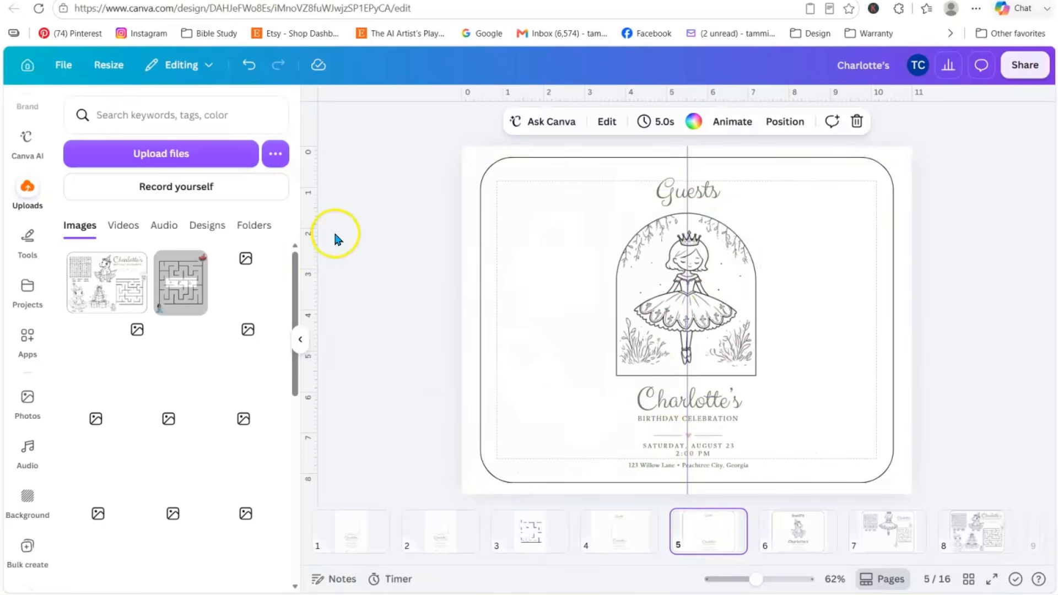
{"action": "left_click", "coordinate": [627, 541]}
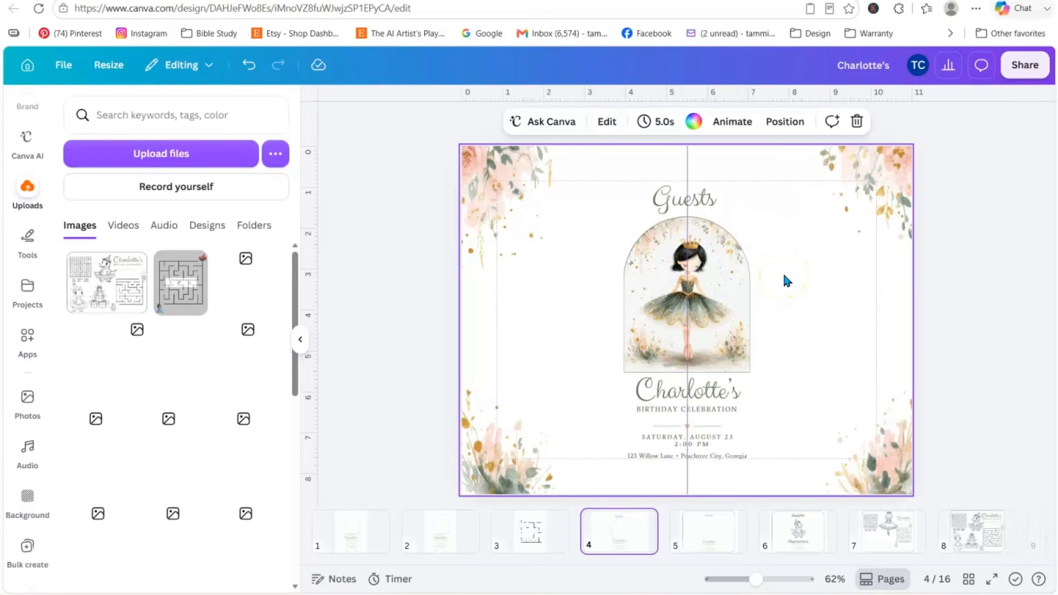
{"action": "left_click", "coordinate": [855, 211]}
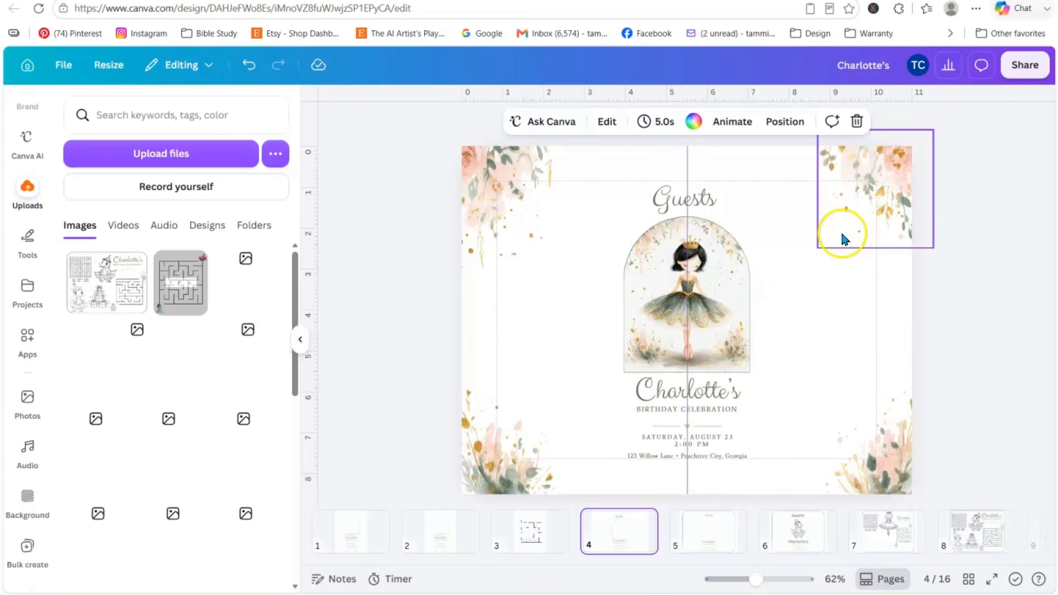
{"action": "left_click", "coordinate": [558, 207]}
{"action": "left_click", "coordinate": [600, 243]}
{"action": "left_click", "coordinate": [703, 291]}
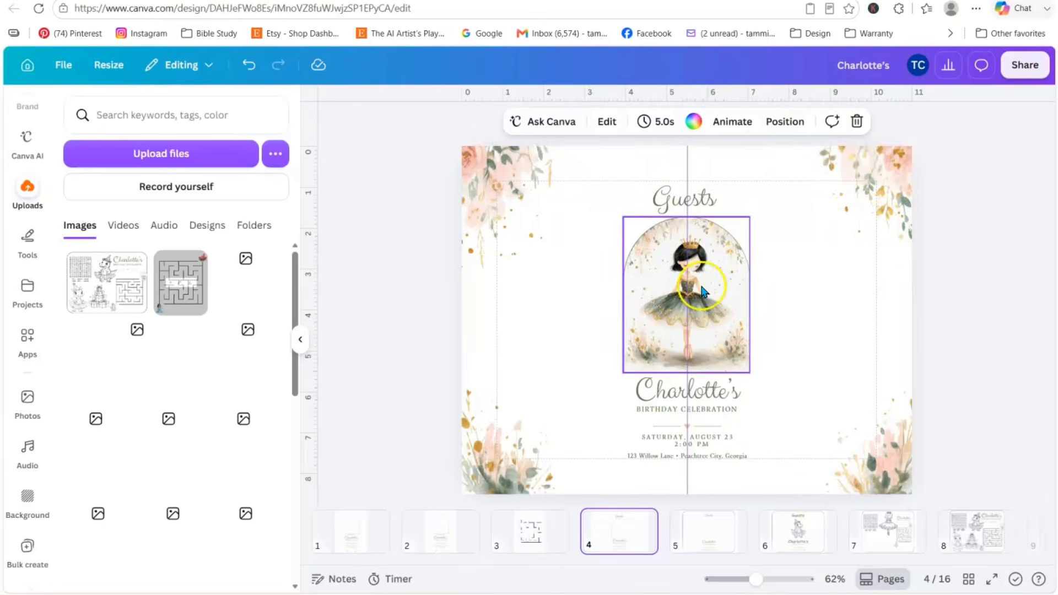
{"action": "left_click", "coordinate": [1021, 272]}
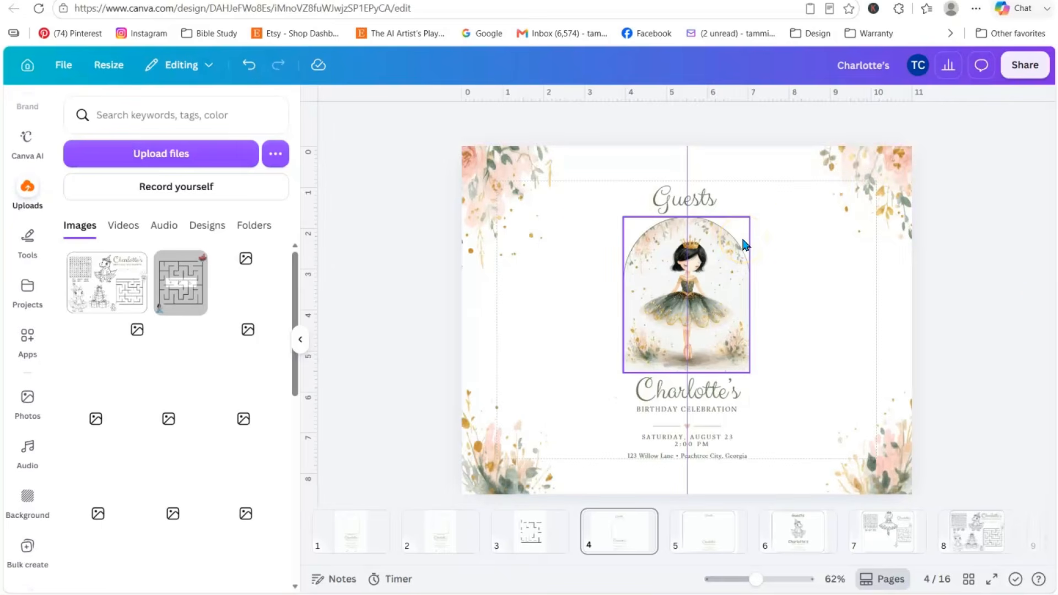
{"action": "left_click", "coordinate": [952, 237]}
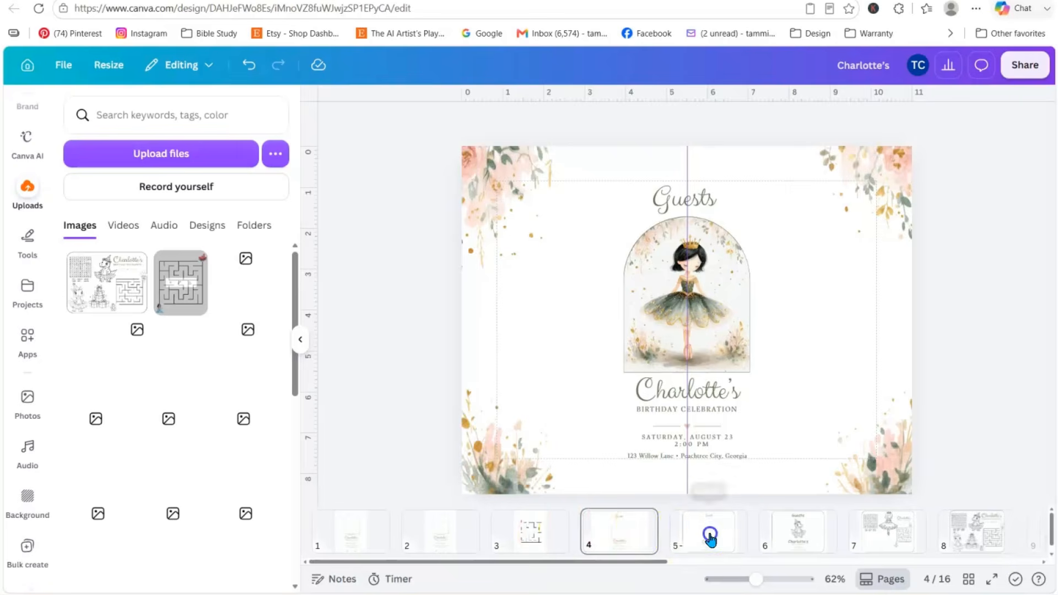
- Review the coloring designs on pages 5, 10 and 11: the Guests page, the Thank You layout and the castle with puzzles
{"action": "left_click", "coordinate": [679, 540]}
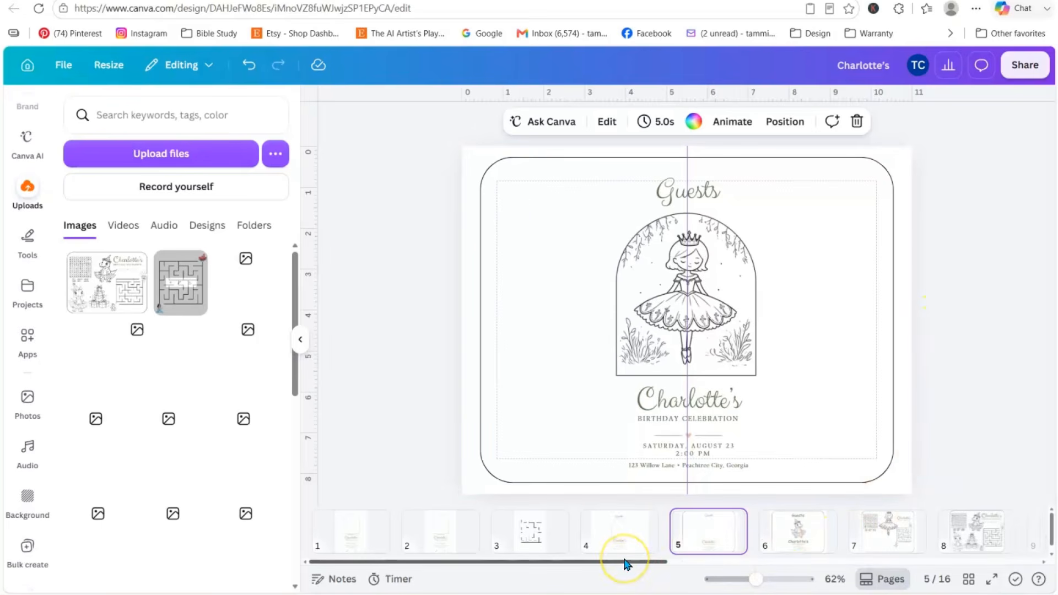
{"action": "left_click_drag", "start_coordinate": [626, 564], "coordinate": [829, 564]}
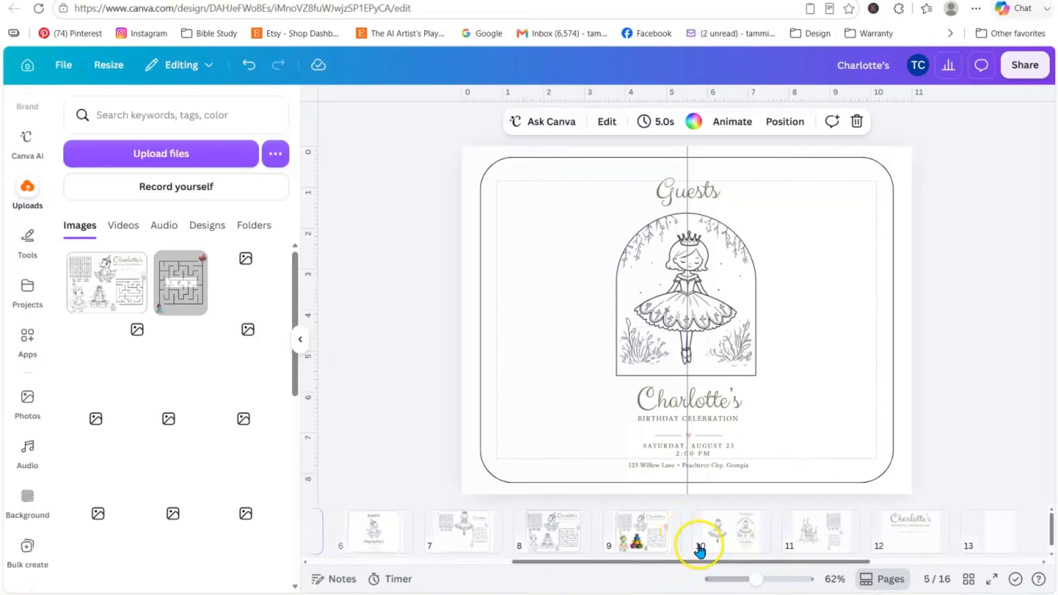
{"action": "left_click", "coordinate": [733, 531]}
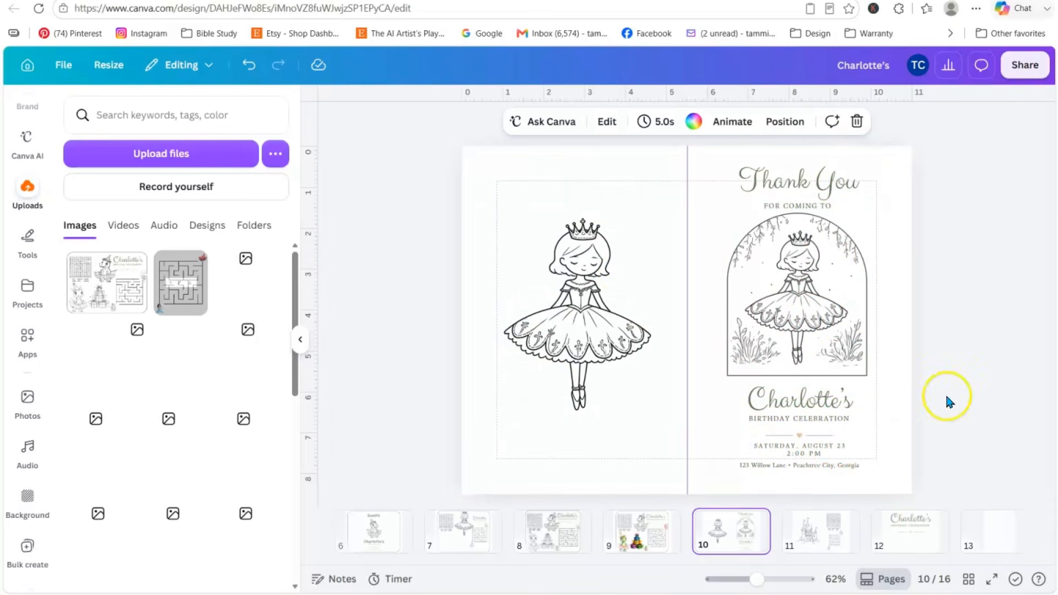
{"action": "left_click", "coordinate": [829, 527]}
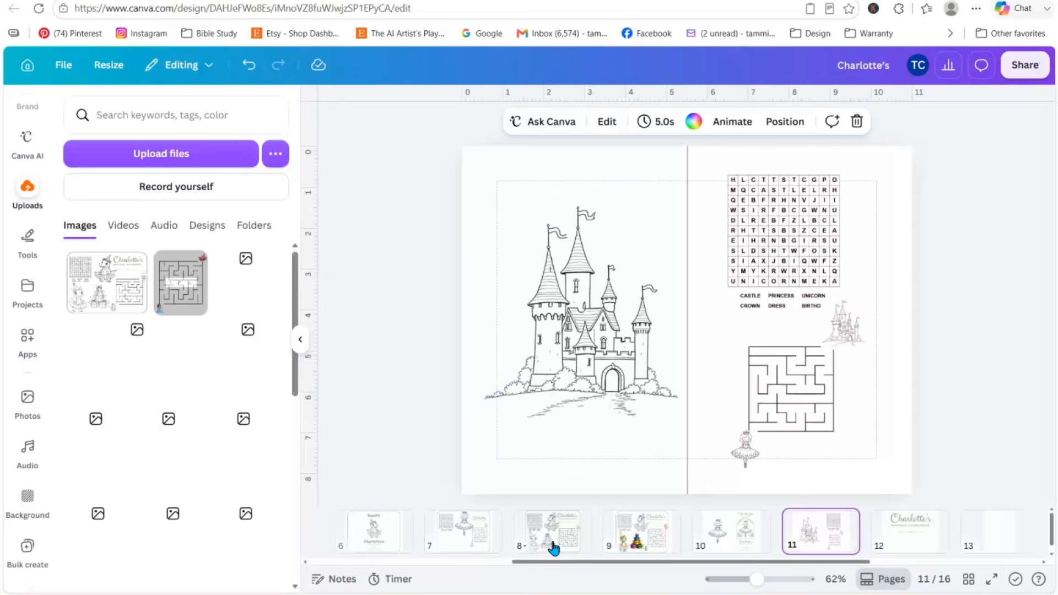
{"action": "left_click", "coordinate": [768, 380]}
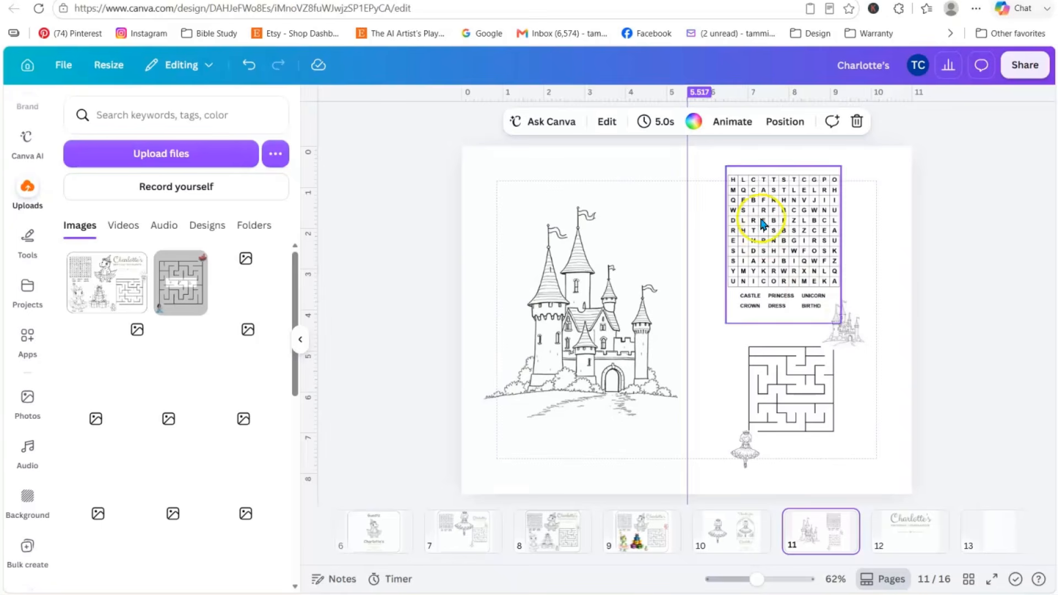
{"action": "left_click", "coordinate": [684, 270]}
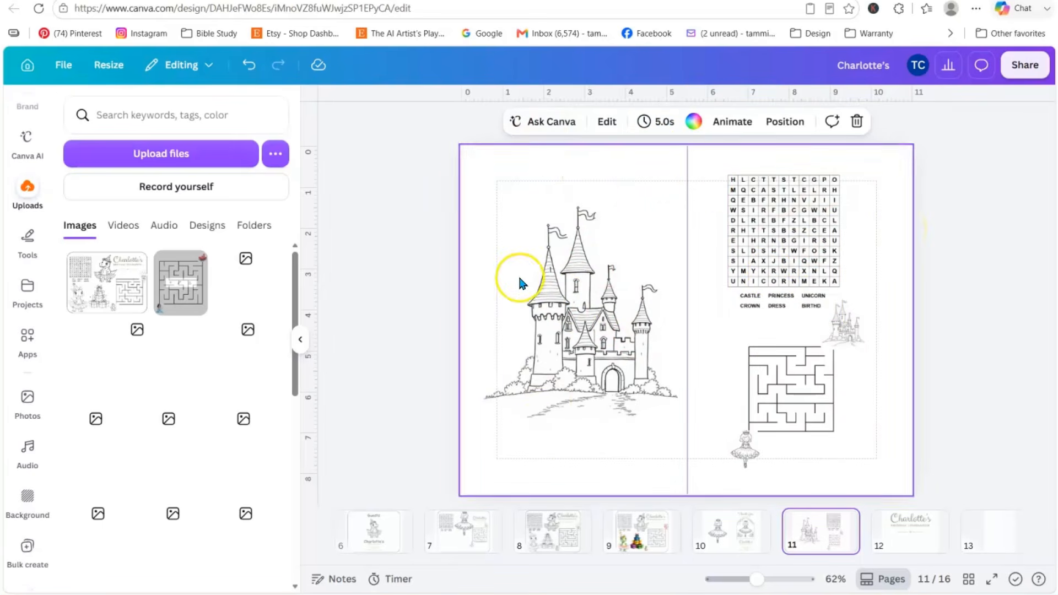
{"action": "left_click", "coordinate": [729, 545]}
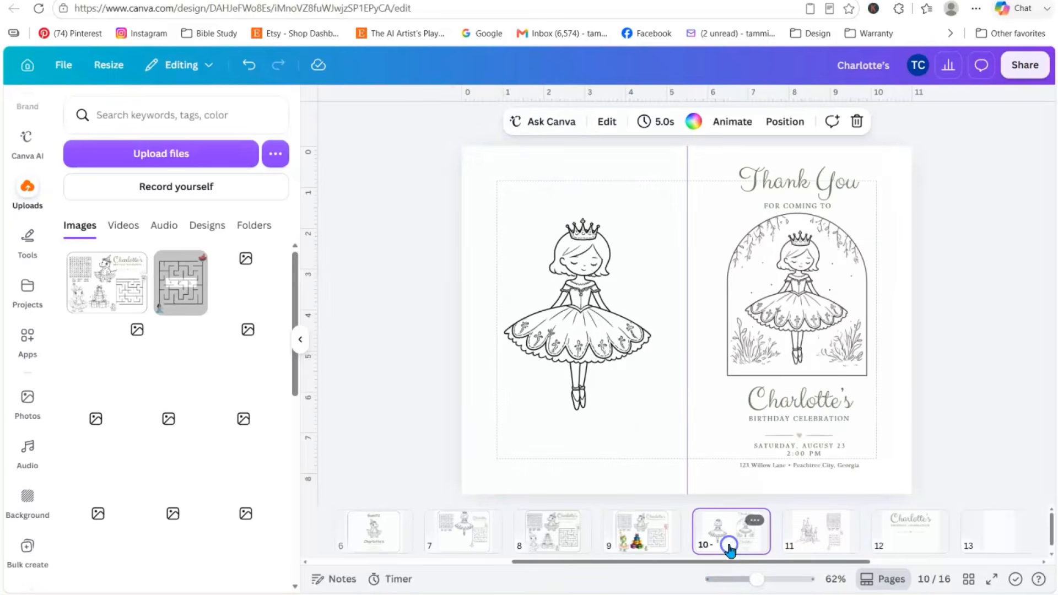
{"action": "left_click_drag", "start_coordinate": [315, 337], "coordinate": [688, 371]}
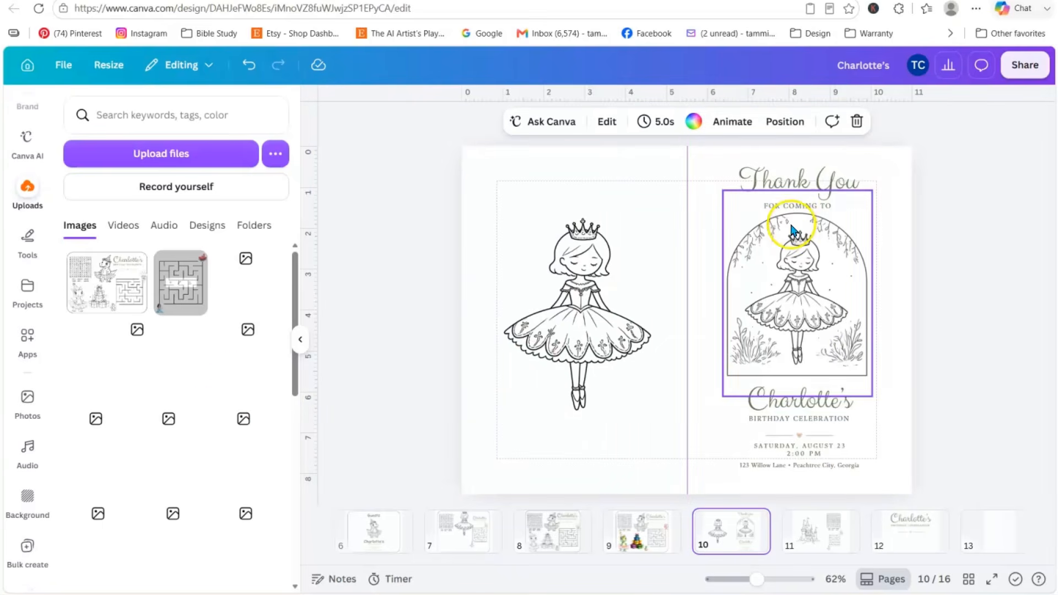
{"action": "left_click", "coordinate": [803, 522]}
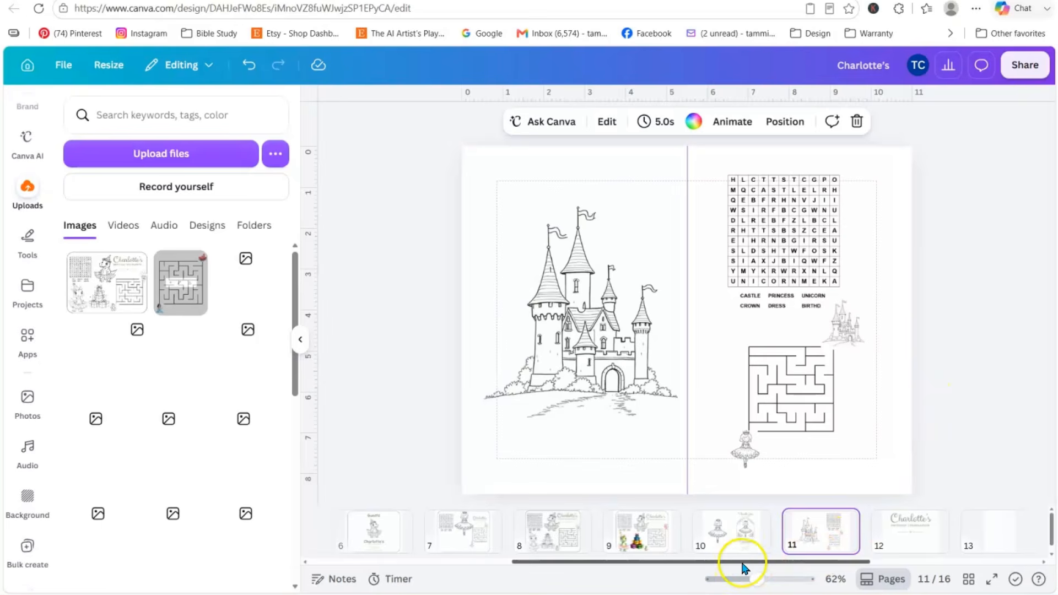
- Replace the outlined name below the dinosaur on page 14 with a different child's first name
{"action": "left_click_drag", "start_coordinate": [746, 562], "coordinate": [976, 553]}
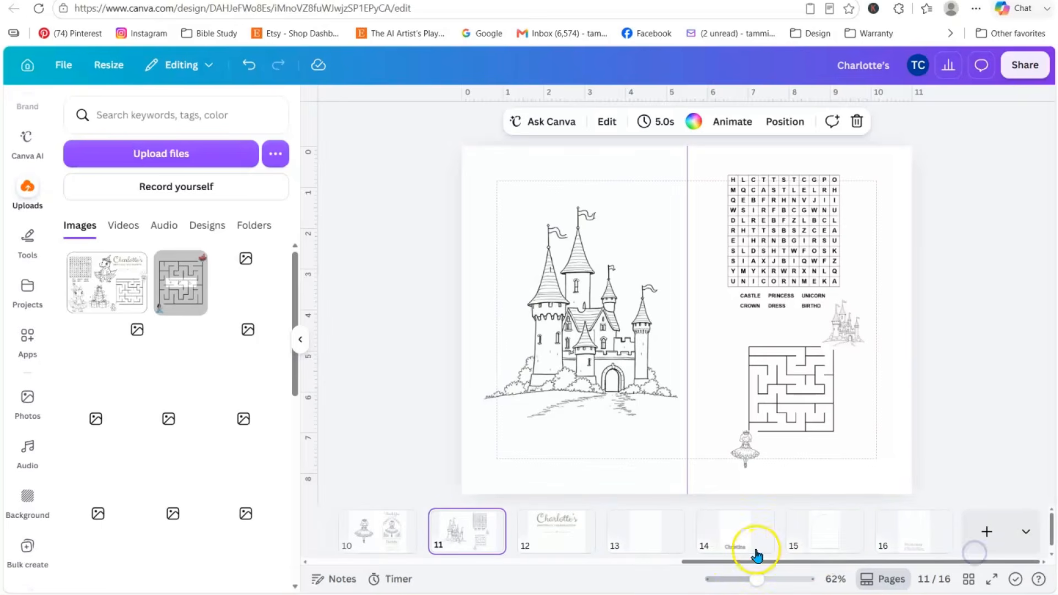
{"action": "left_click", "coordinate": [738, 533]}
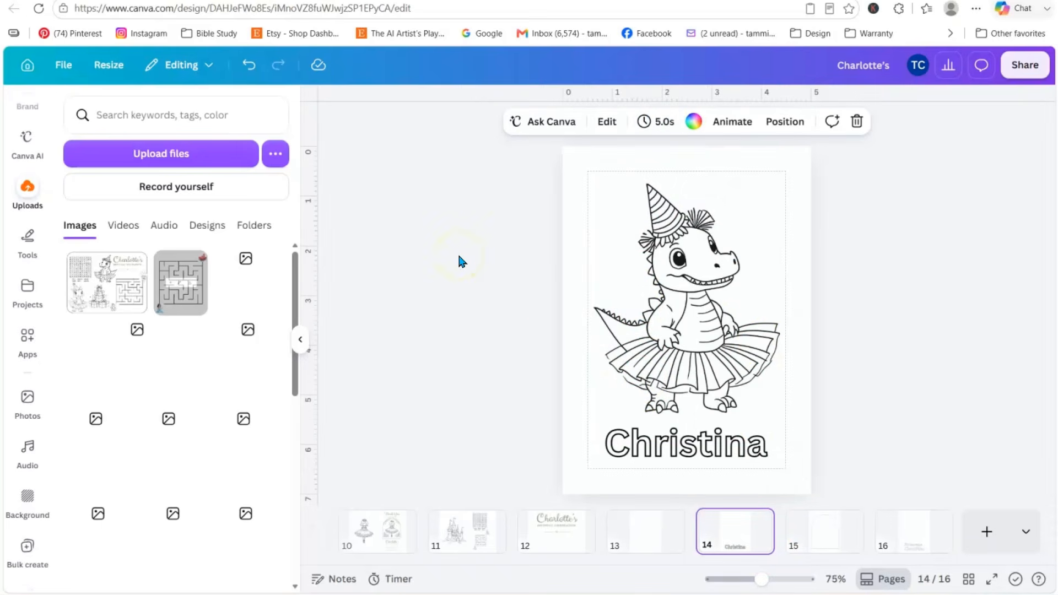
{"action": "left_click", "coordinate": [641, 377]}
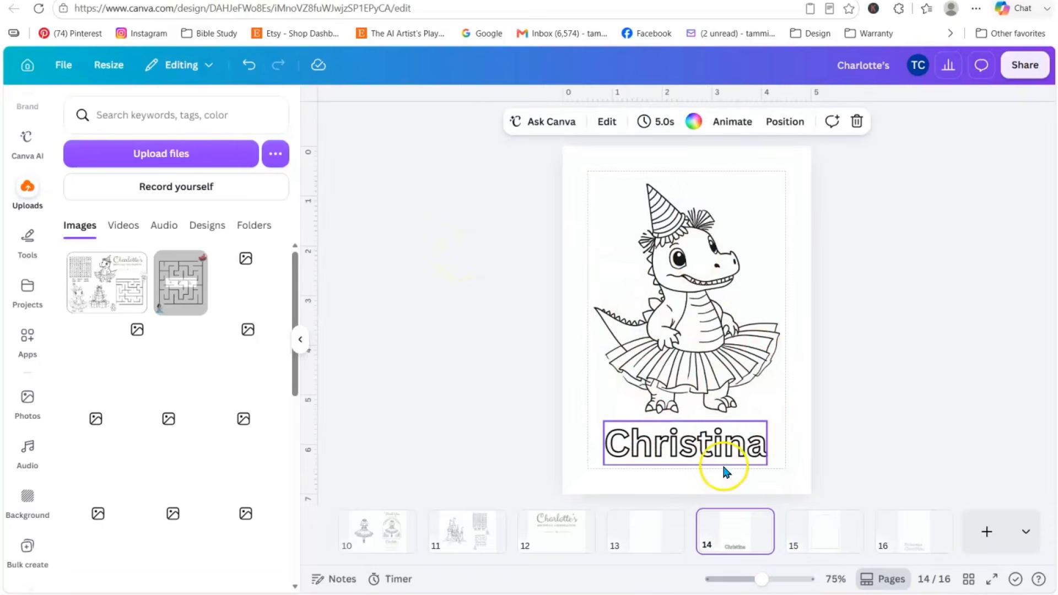
{"action": "left_click", "coordinate": [691, 453]}
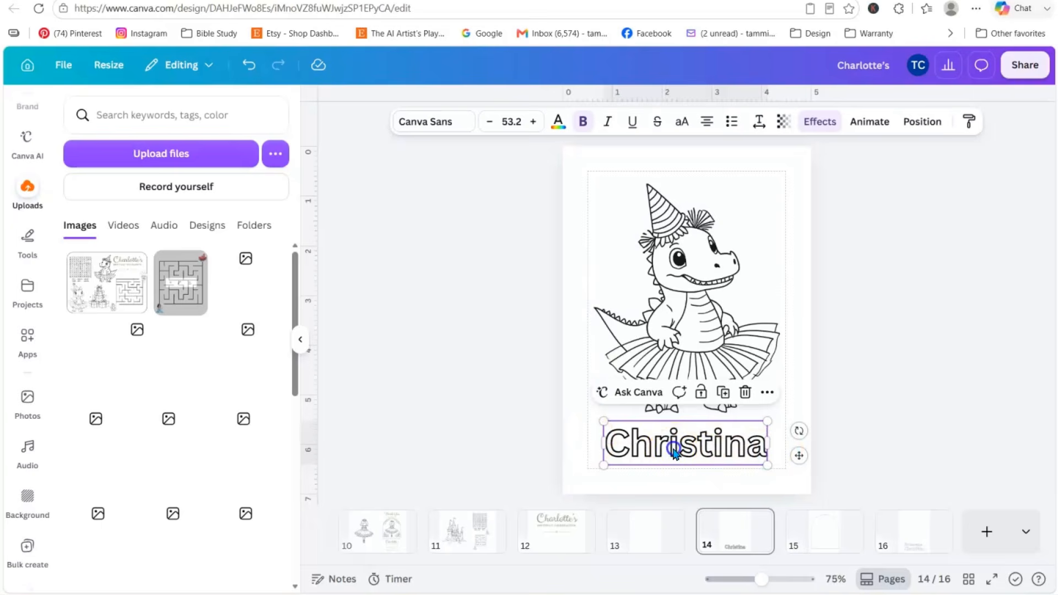
{"action": "left_click", "coordinate": [531, 449]}
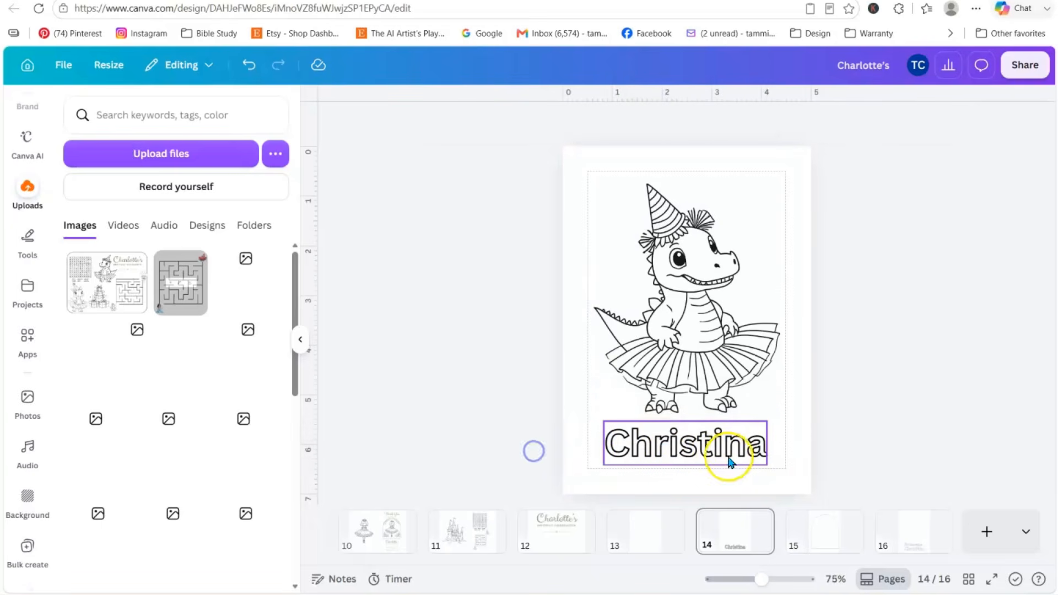
{"action": "left_click", "coordinate": [669, 449]}
{"action": "left_click", "coordinate": [666, 446]}
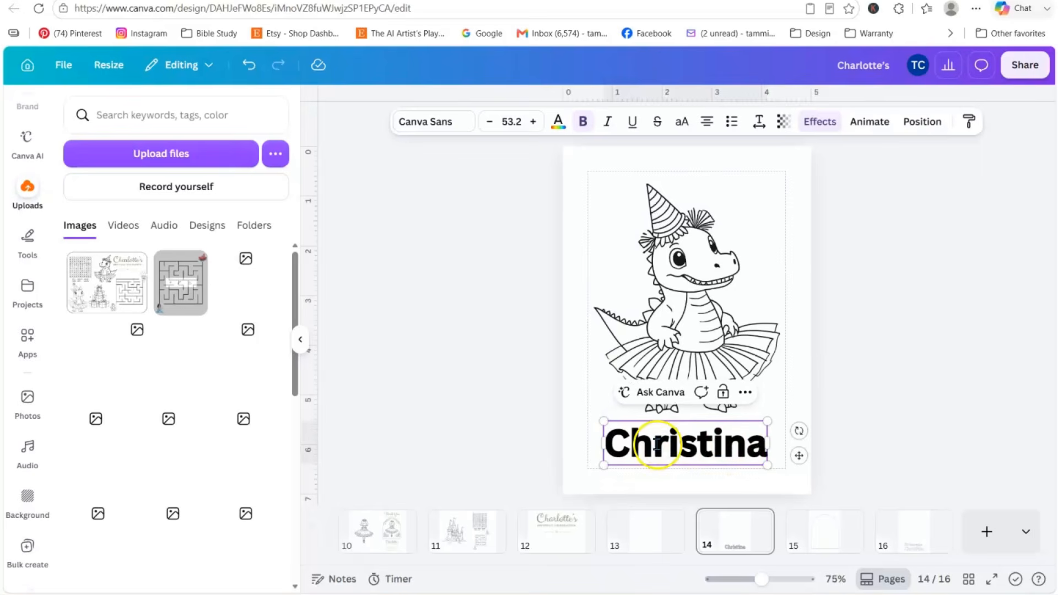
{"action": "left_click", "coordinate": [605, 445]}
{"action": "left_click_drag", "start_coordinate": [604, 444], "coordinate": [765, 448]}
{"action": "type", "text": "Amy"}
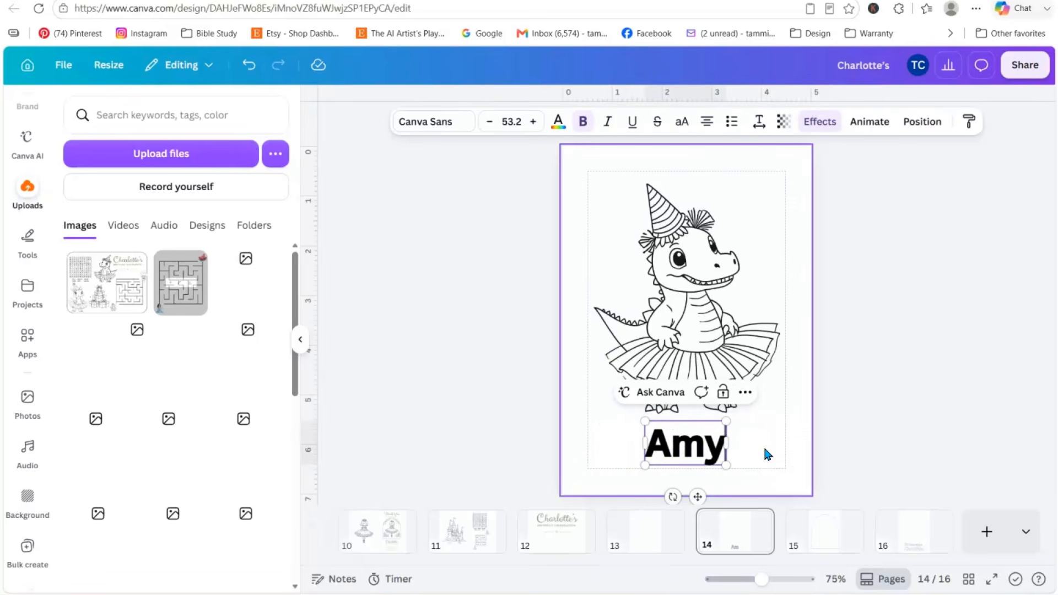
{"action": "left_click", "coordinate": [814, 457]}
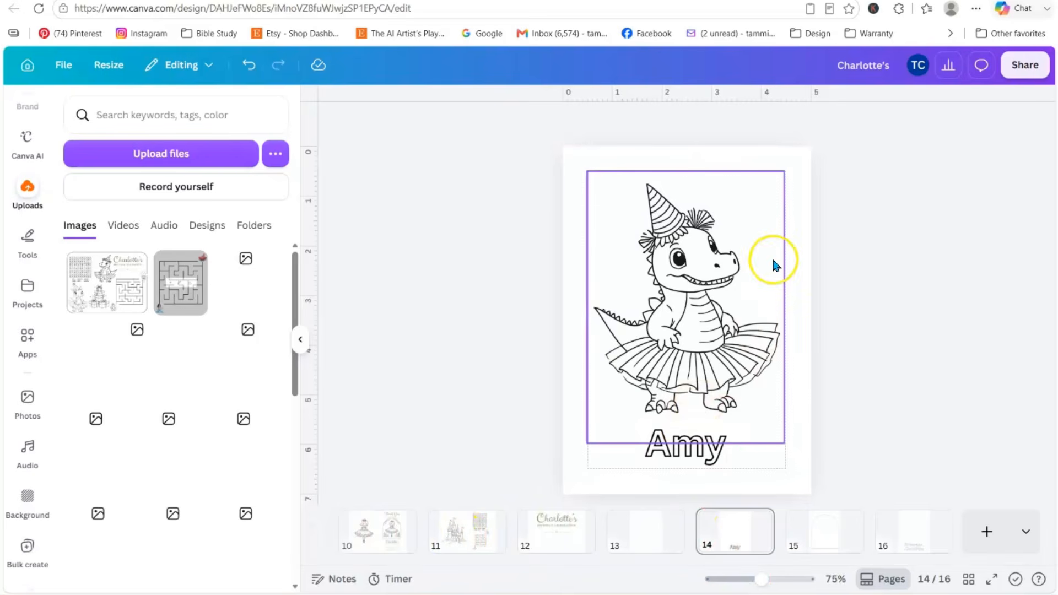
- Look through the color ballerina on page 15, the personalized princess coloring page on page 16 and the maze on page 3
{"action": "left_click", "coordinate": [831, 539]}
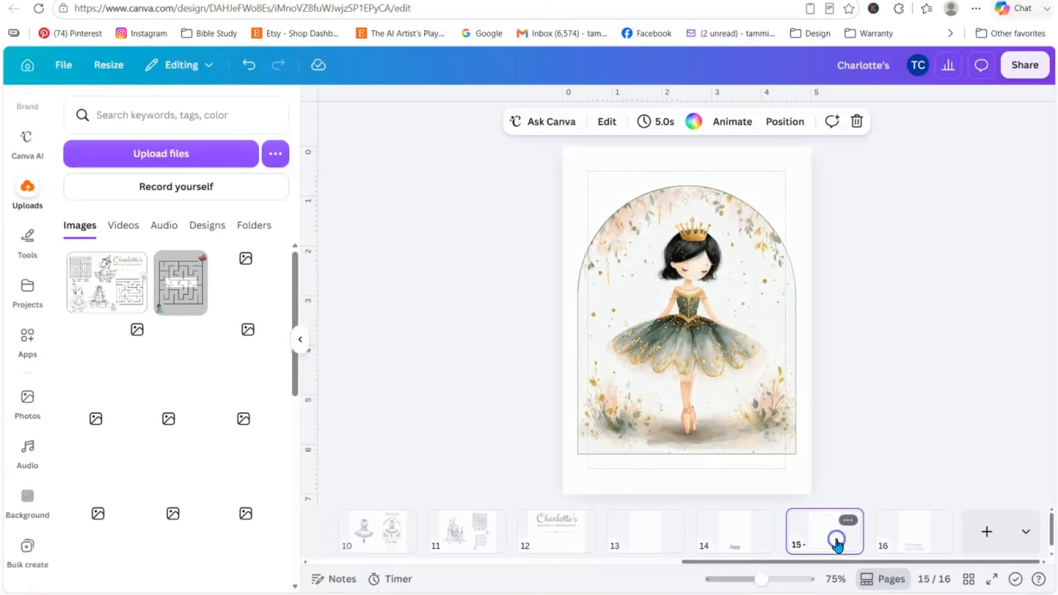
{"action": "left_click", "coordinate": [891, 543]}
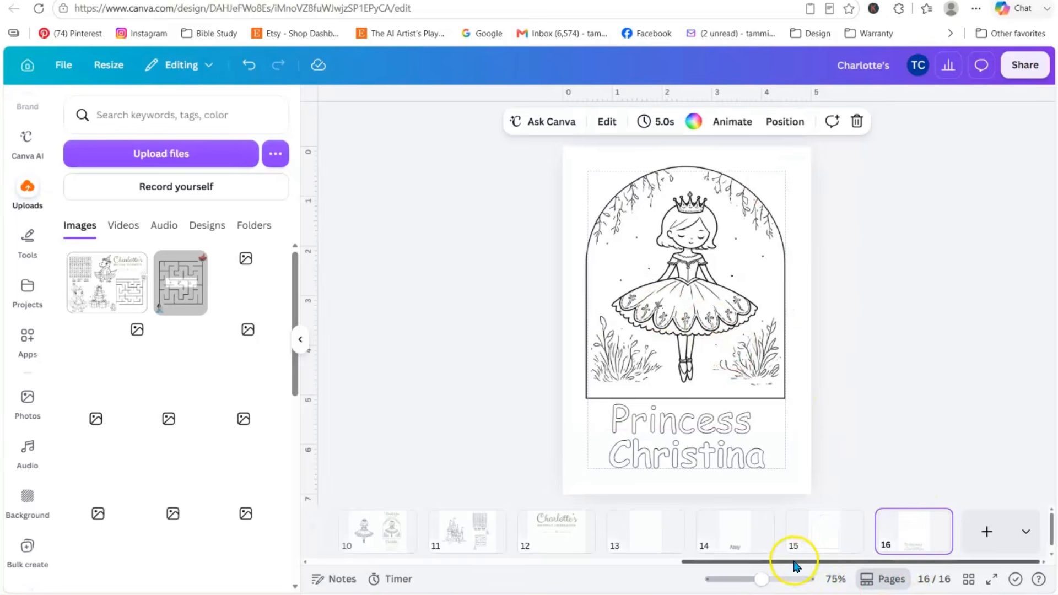
{"action": "left_click_drag", "start_coordinate": [795, 561], "coordinate": [354, 576]}
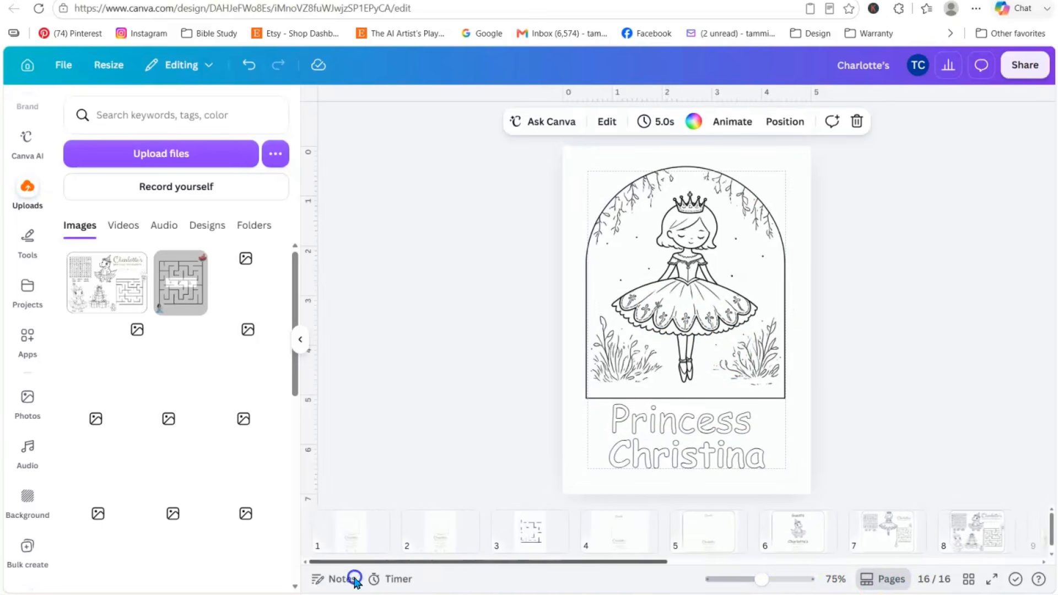
{"action": "left_click", "coordinate": [529, 539]}
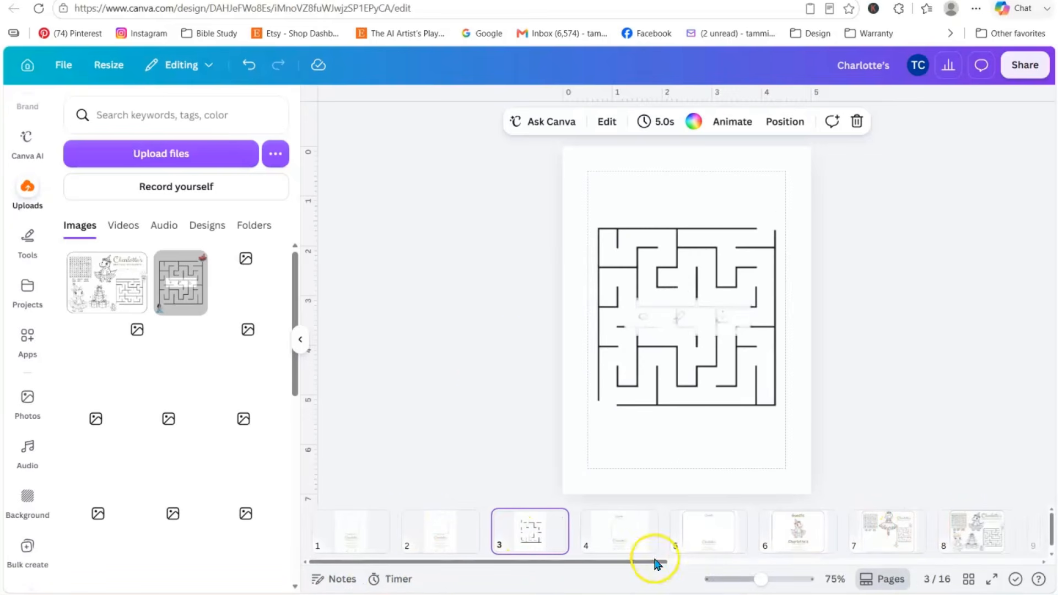
{"action": "left_click_drag", "start_coordinate": [643, 563], "coordinate": [982, 568]}
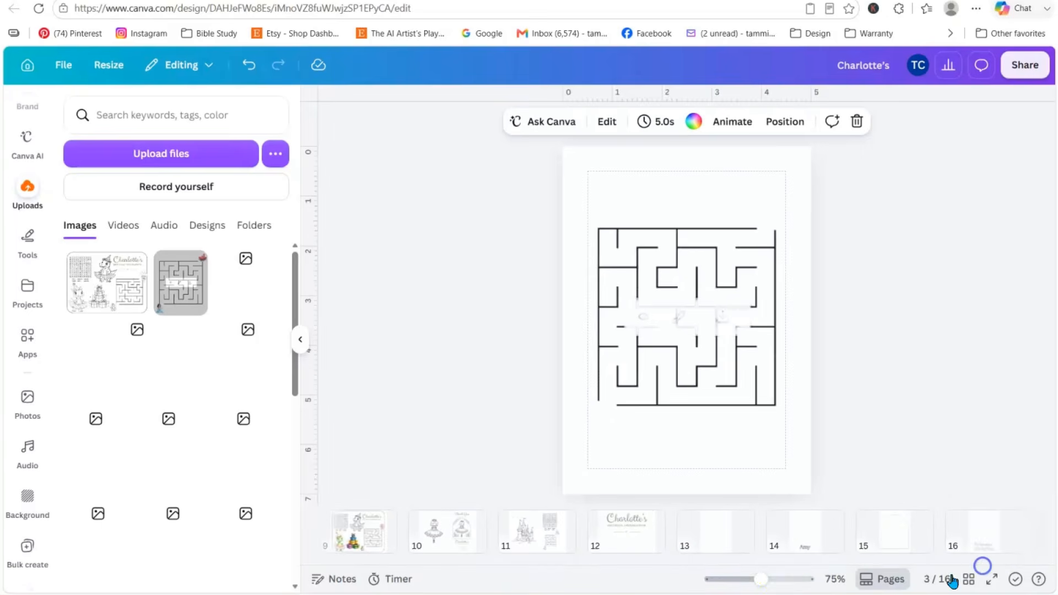
- View the color dinosaur birthday invitation on page 13
{"action": "left_click", "coordinate": [709, 543]}
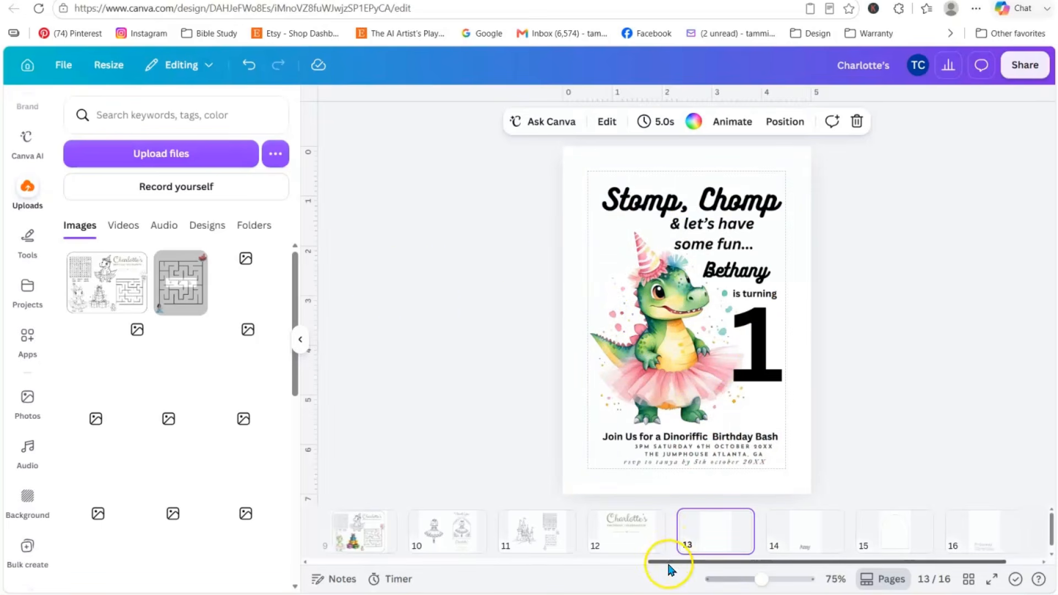
{"action": "left_click_drag", "start_coordinate": [668, 565], "coordinate": [479, 557]}
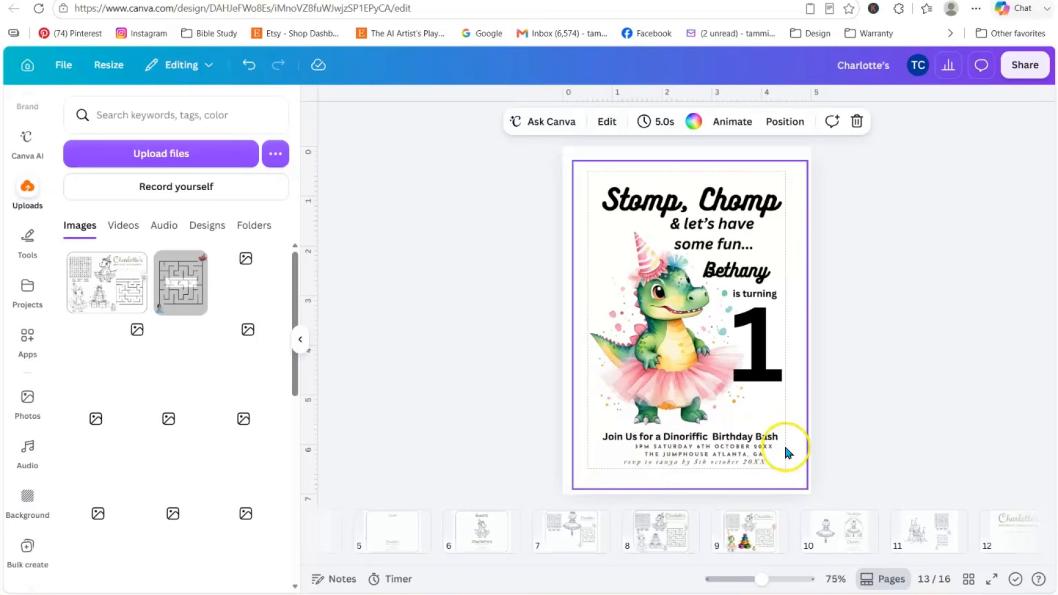
{"action": "left_click_drag", "start_coordinate": [686, 563], "coordinate": [491, 538]}
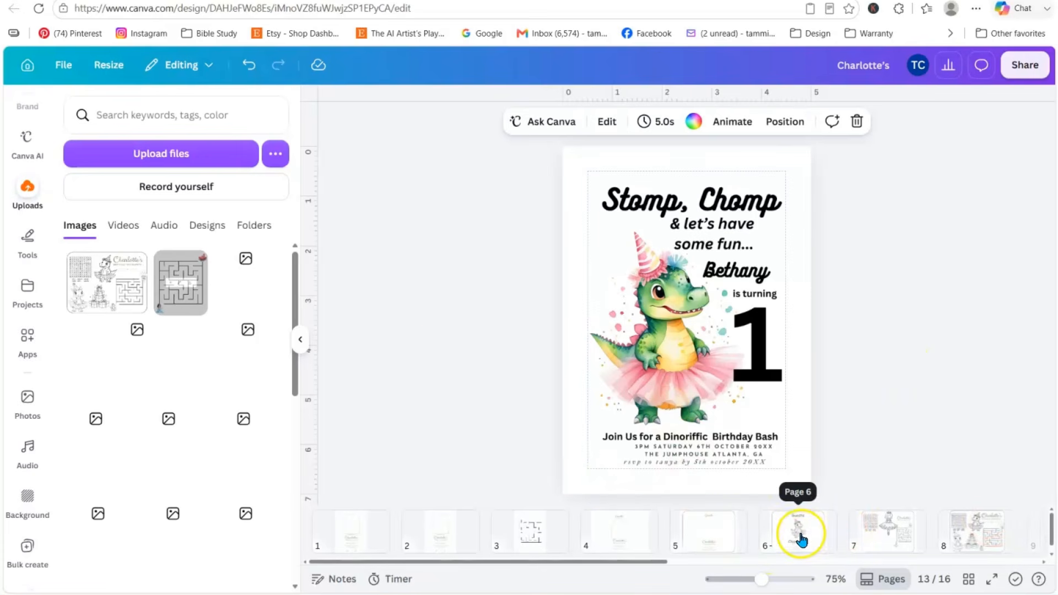
- Add a blank page directly after the maze on page 3
{"action": "left_click", "coordinate": [617, 539]}
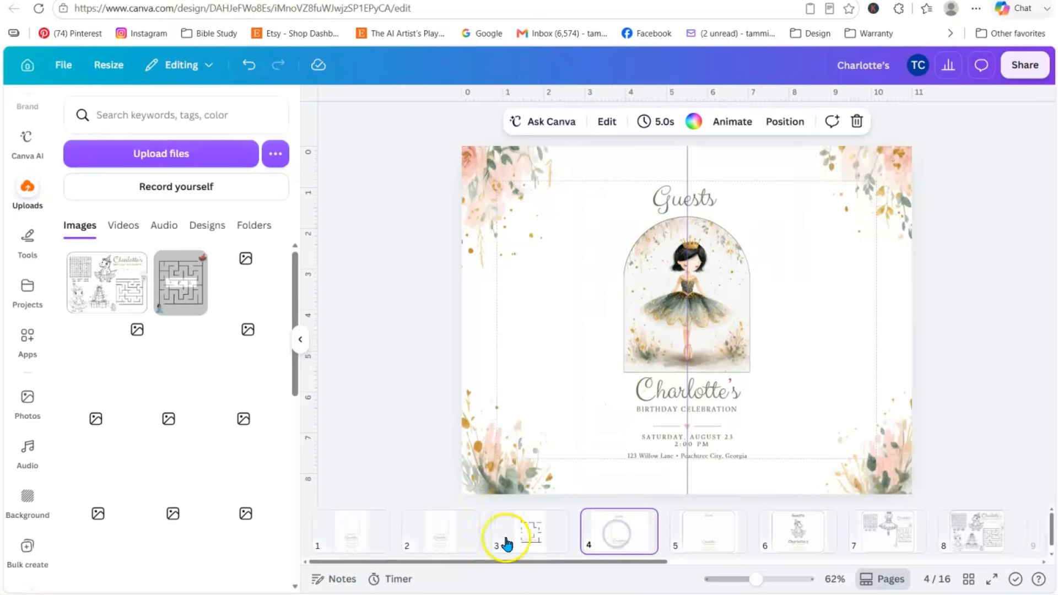
{"action": "left_click", "coordinate": [530, 542]}
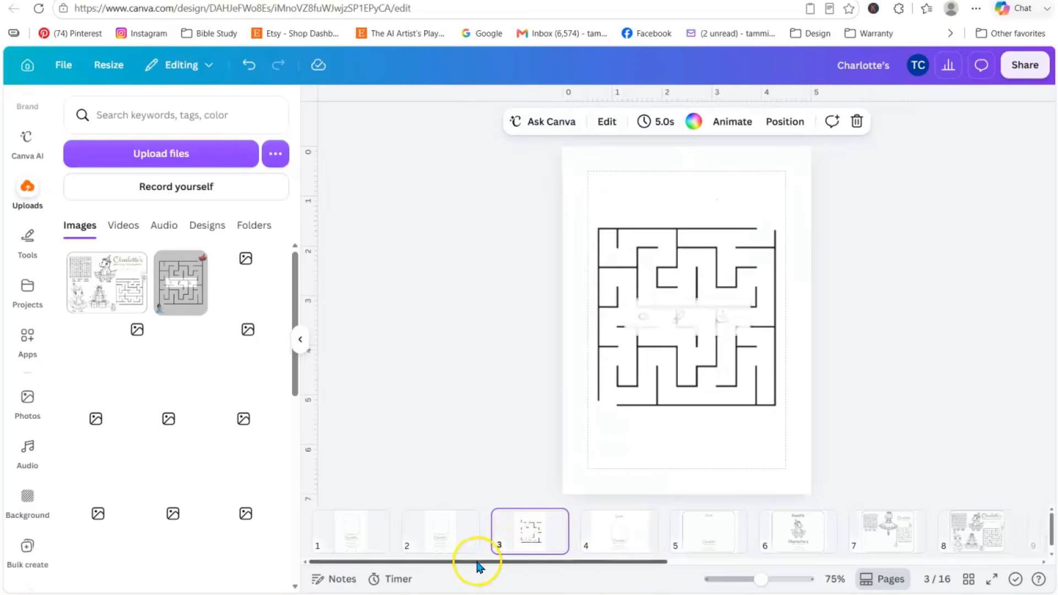
{"action": "left_click", "coordinate": [573, 525]}
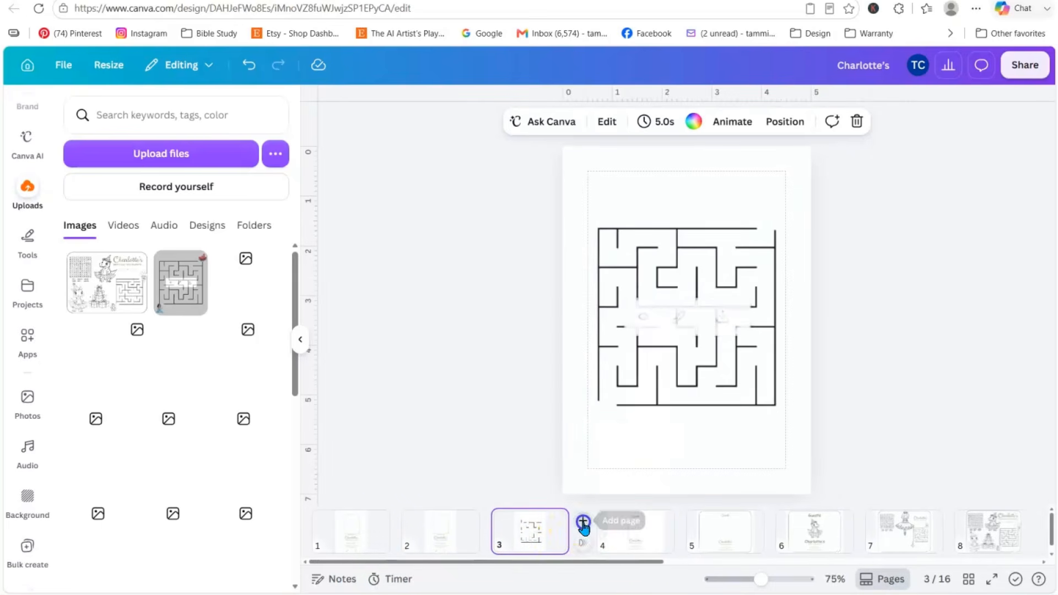
{"action": "left_click", "coordinate": [426, 321]}
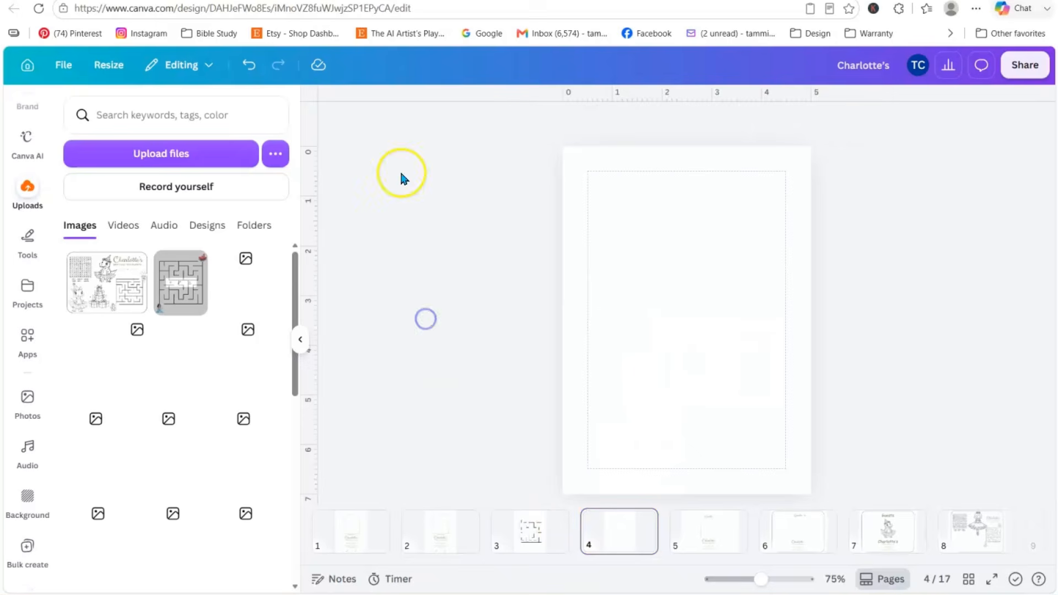
- Switch to Artistly and choose the Spot the Correct Spelling puzzle from the Kids Puzzles
{"action": "mouse_move", "coordinate": [611, 0]}
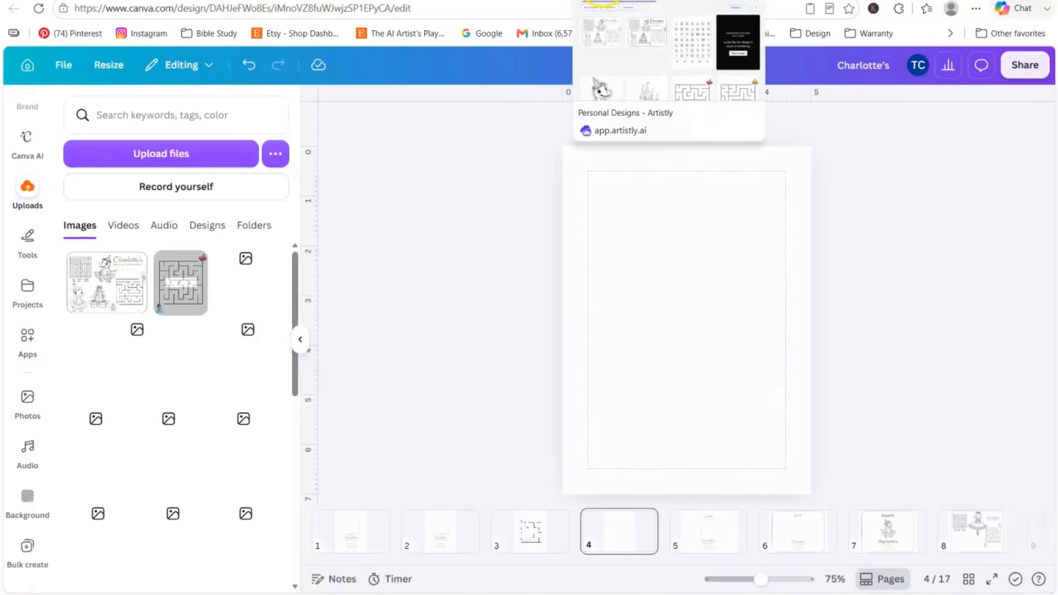
{"action": "left_click", "coordinate": [607, 1]}
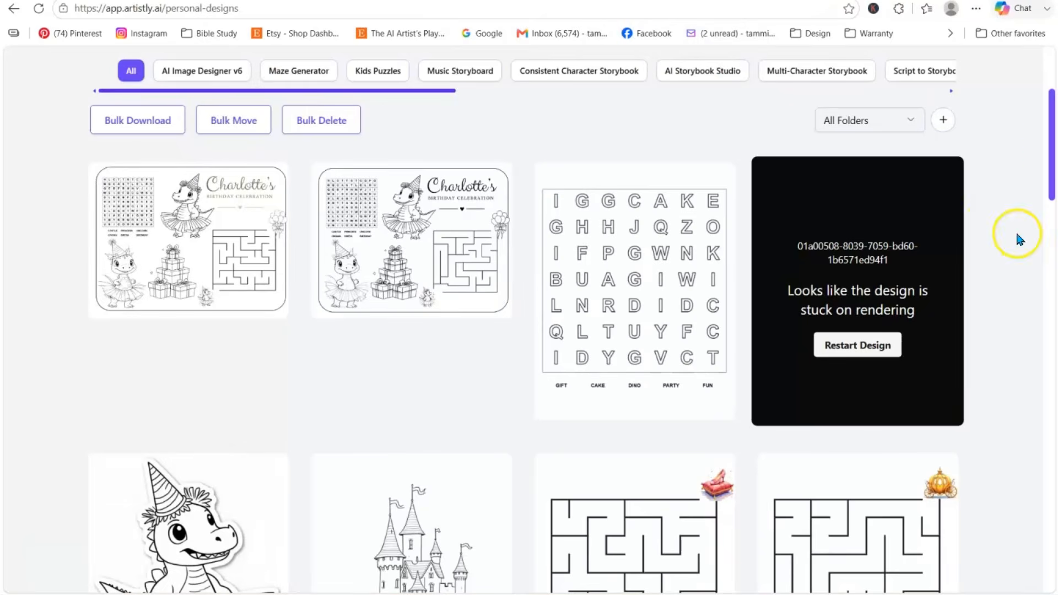
{"action": "left_click_drag", "start_coordinate": [1047, 147], "coordinate": [1047, 59]}
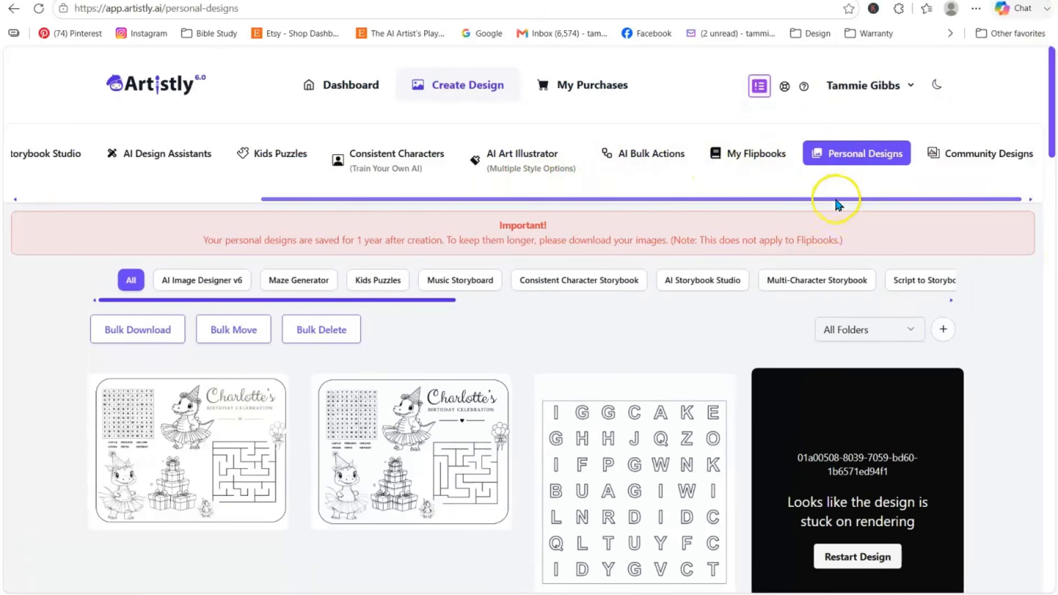
{"action": "left_click", "coordinate": [299, 150]}
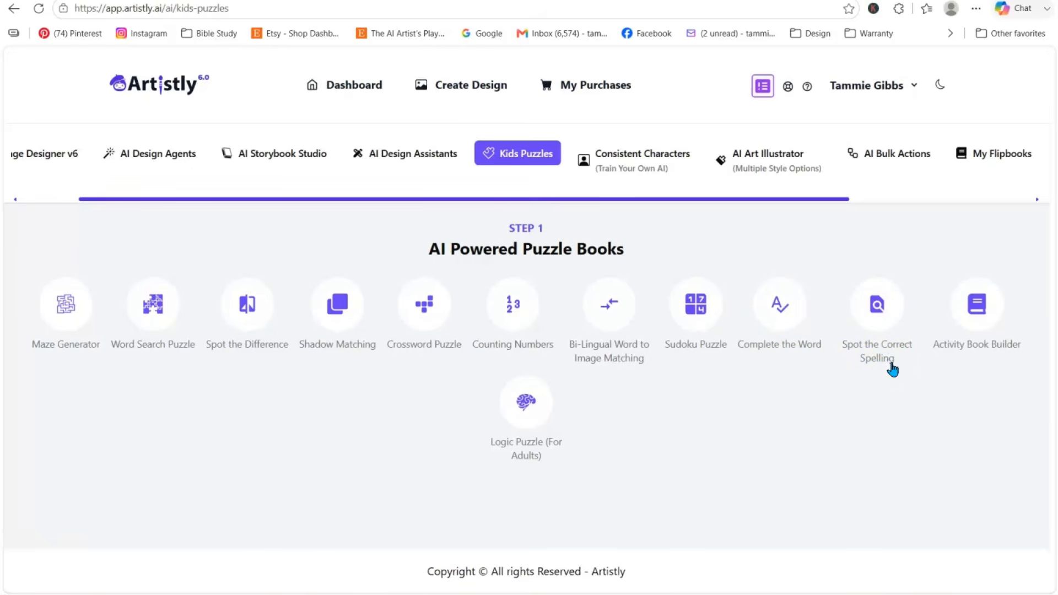
{"action": "left_click", "coordinate": [837, 347]}
{"action": "left_click", "coordinate": [889, 342]}
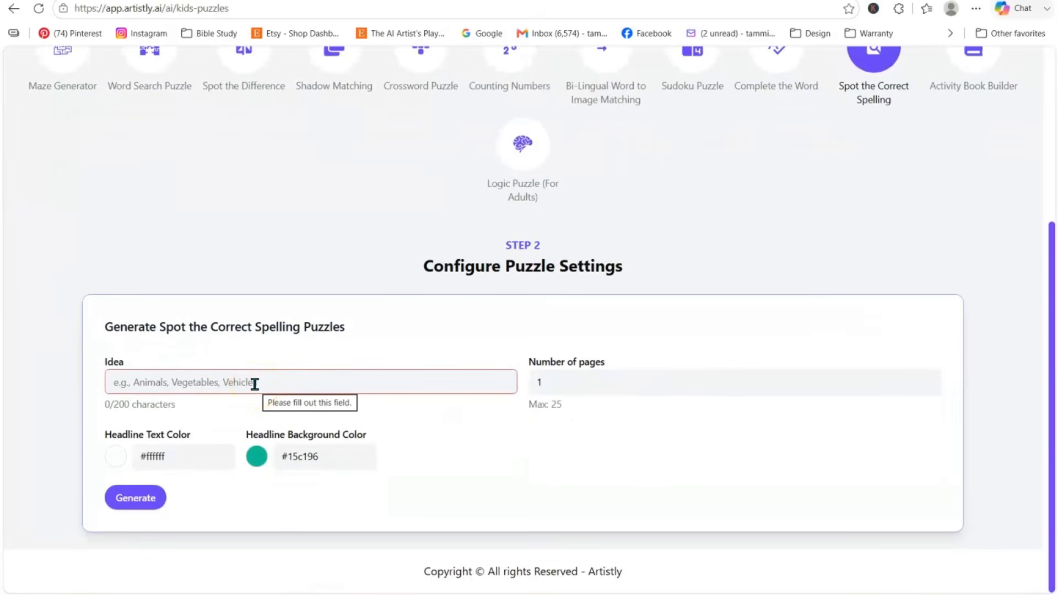
- Generate a one-page Spot the Correct Spelling puzzle with the idea "Princess"
{"action": "left_click", "coordinate": [228, 381]}
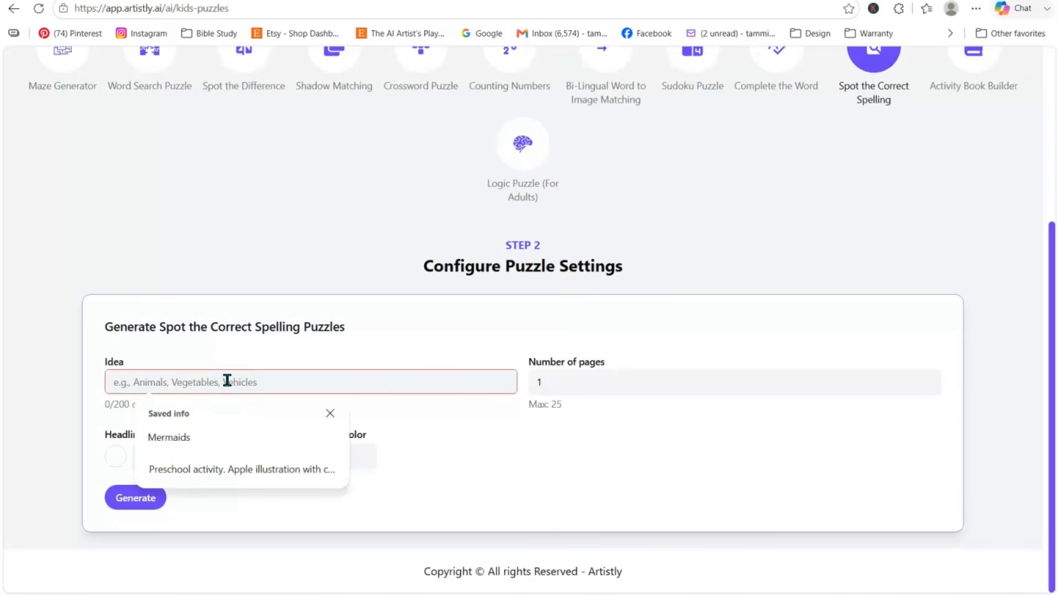
{"action": "type", "text": "Princess"}
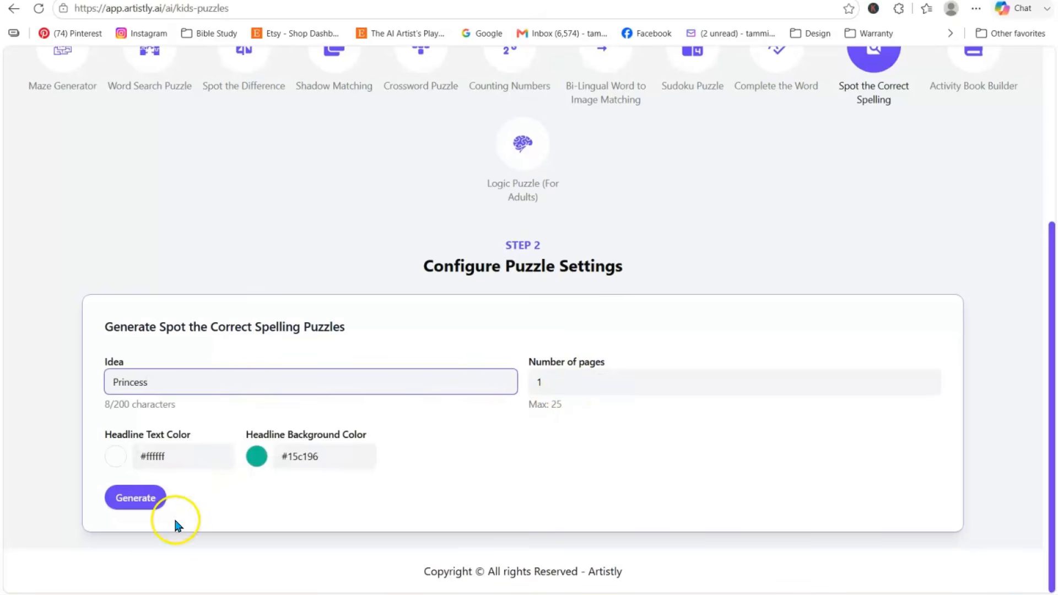
{"action": "left_click", "coordinate": [134, 497]}
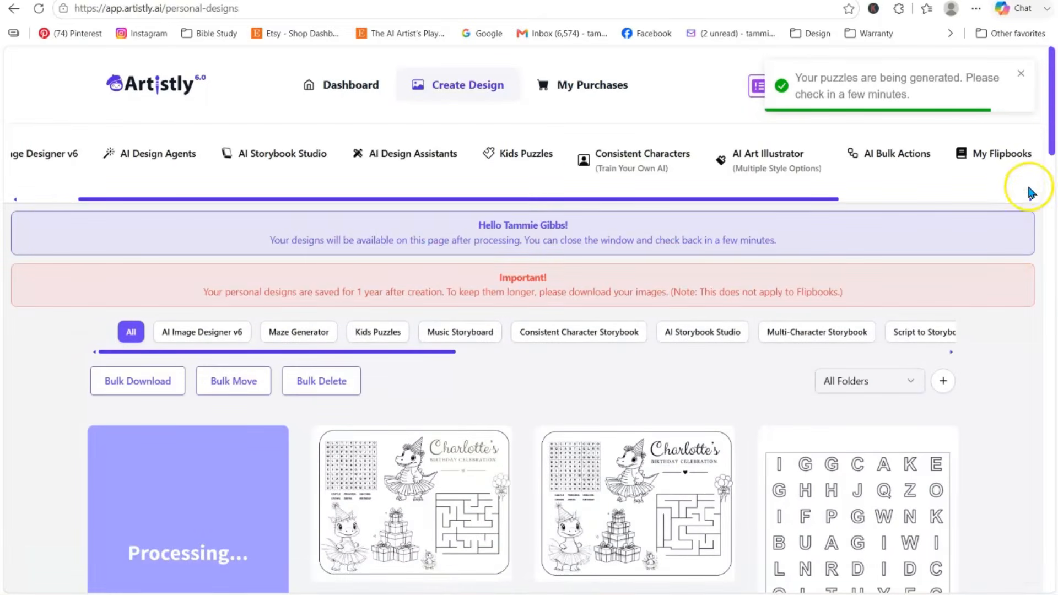
- Refresh the personal designs, then inspect and download the generated princess spelling puzzle
{"action": "scroll", "coordinate": [1053, 121], "scroll_direction": "down", "scroll_amount": 3}
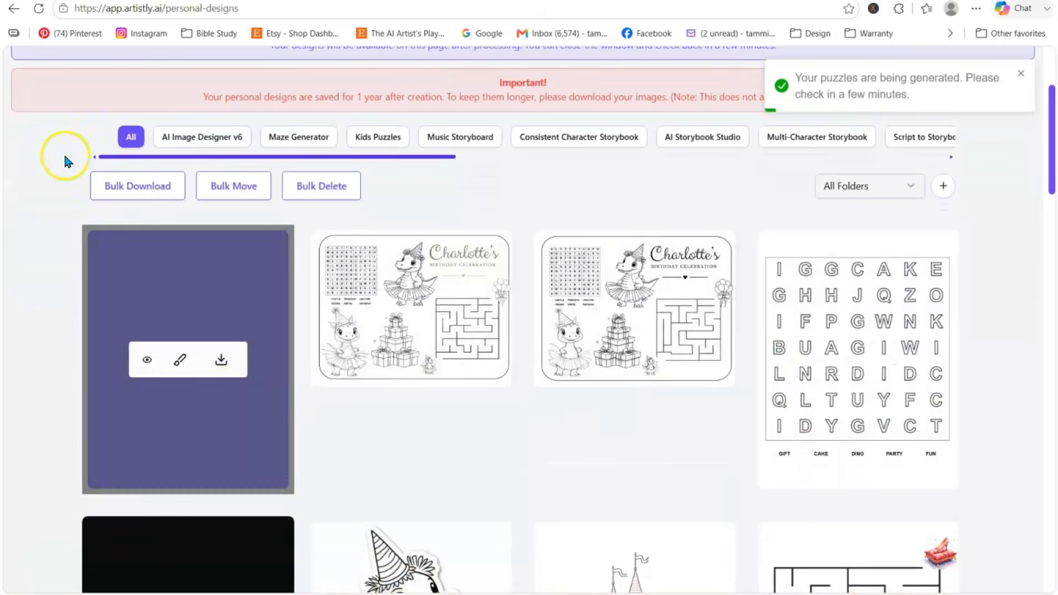
{"action": "left_click", "coordinate": [37, 9]}
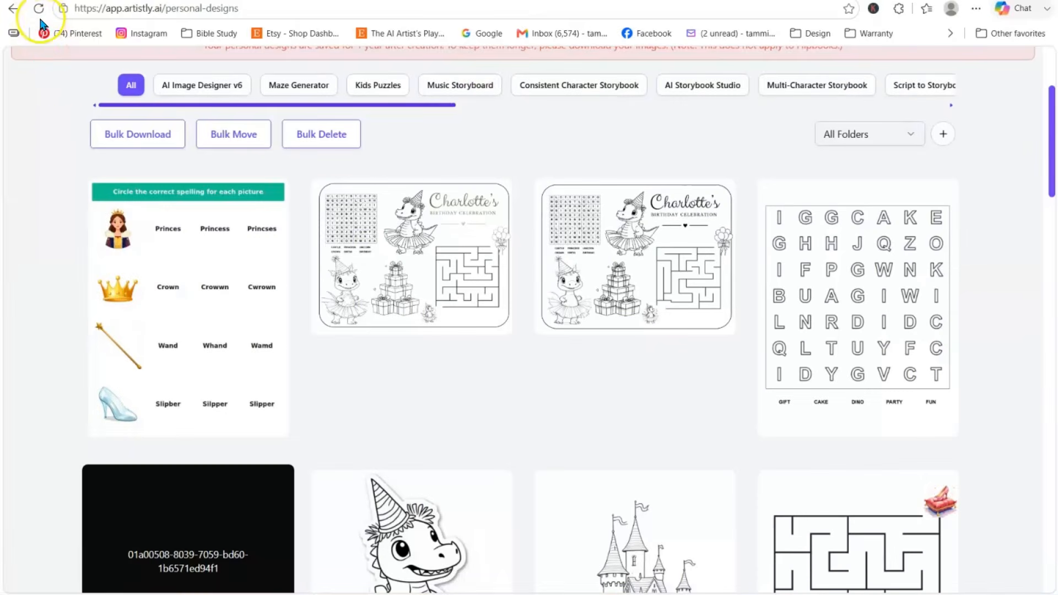
{"action": "left_click", "coordinate": [144, 307]}
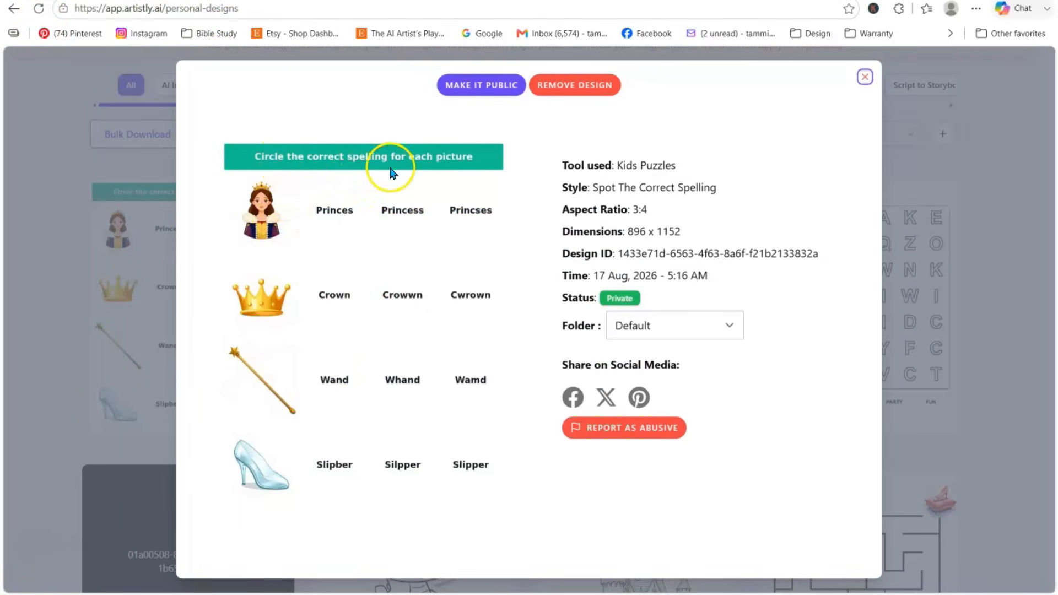
{"action": "left_click", "coordinate": [865, 76]}
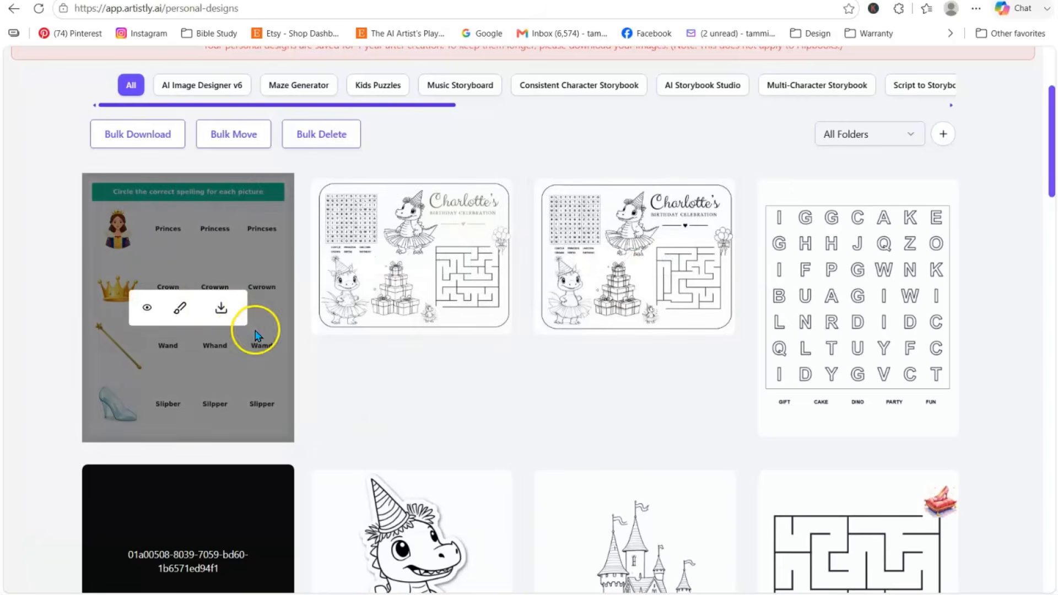
{"action": "left_click", "coordinate": [209, 307]}
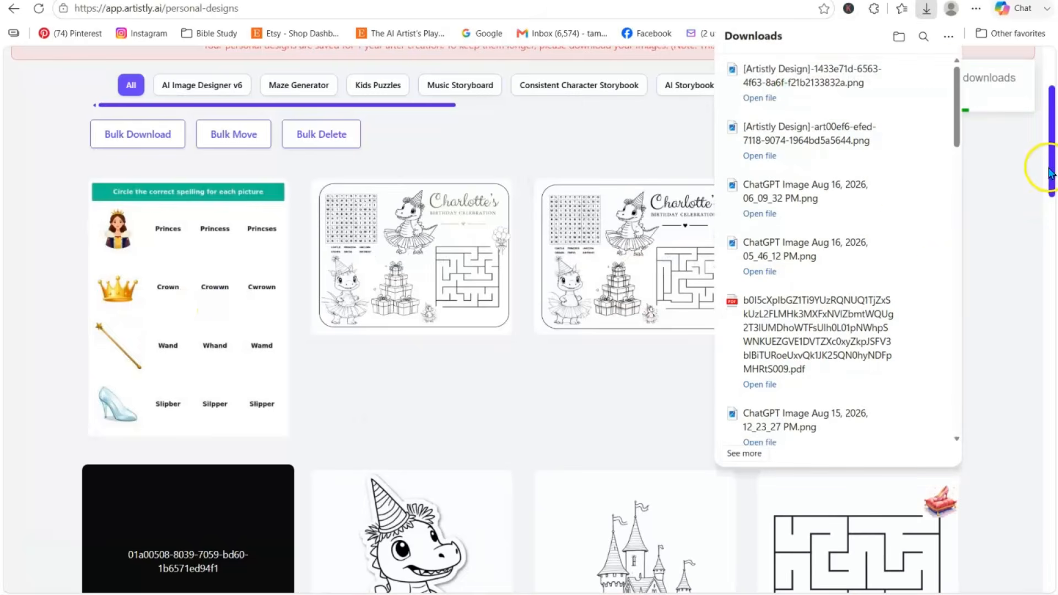
- Create a new blank action in AI Bulk Actions
{"action": "left_click_drag", "start_coordinate": [1053, 182], "coordinate": [1053, 110]}
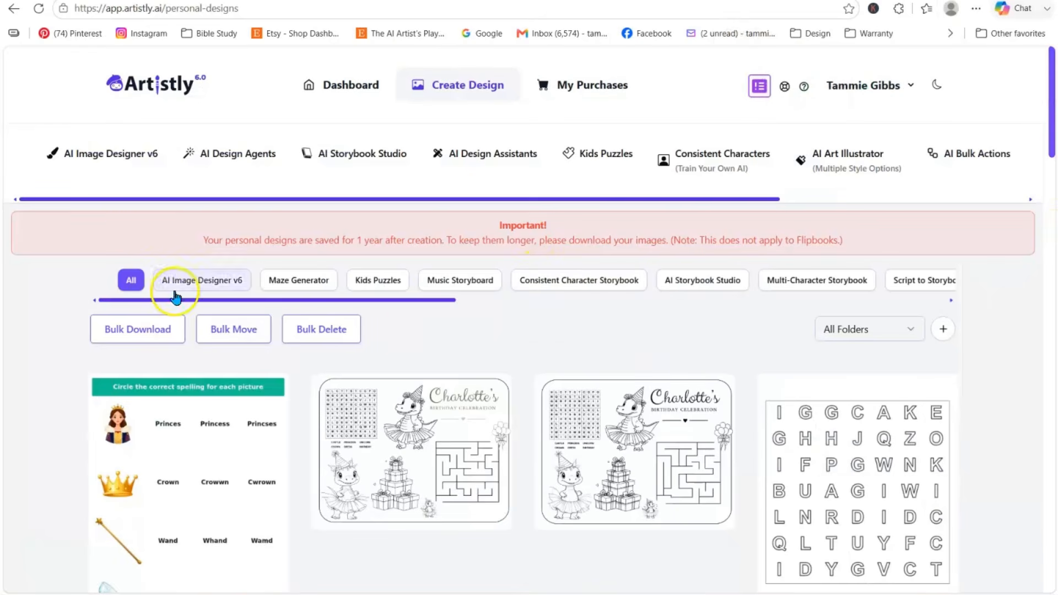
{"action": "mouse_move", "coordinate": [189, 421]}
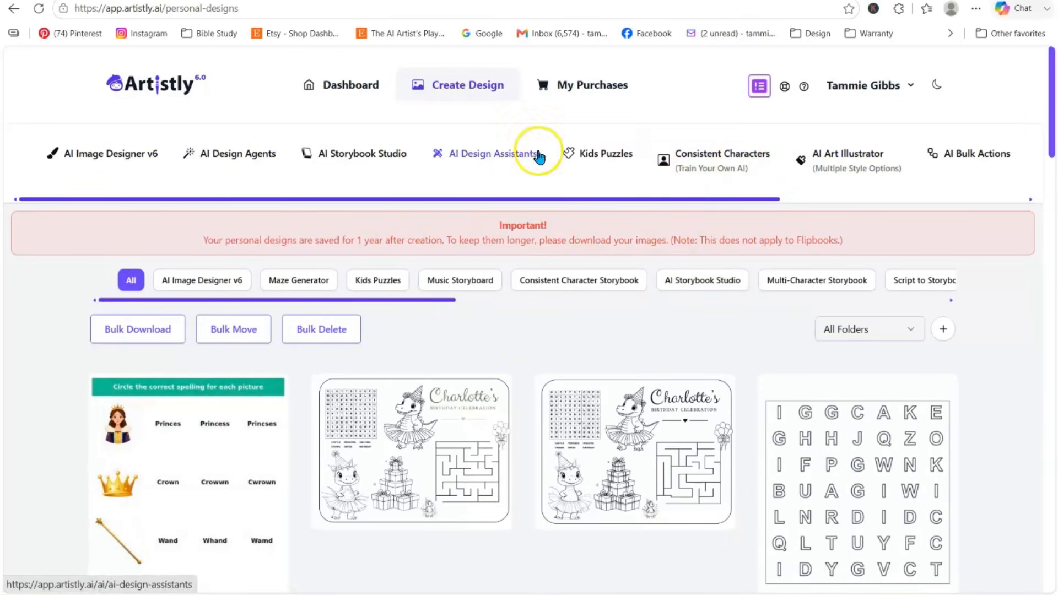
{"action": "left_click", "coordinate": [972, 157]}
{"action": "left_click", "coordinate": [554, 351]}
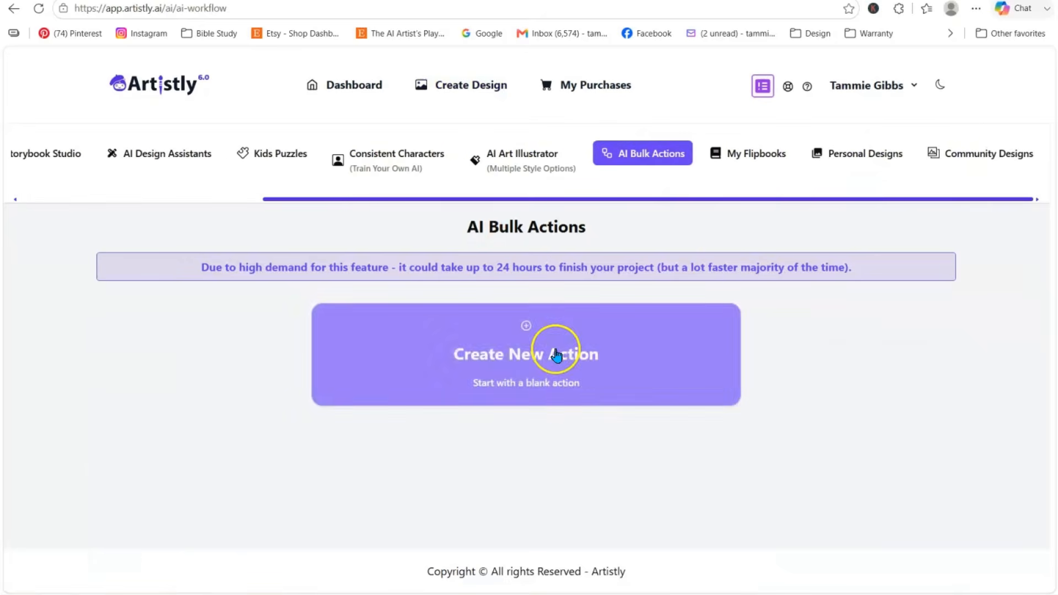
{"action": "left_click", "coordinate": [524, 470]}
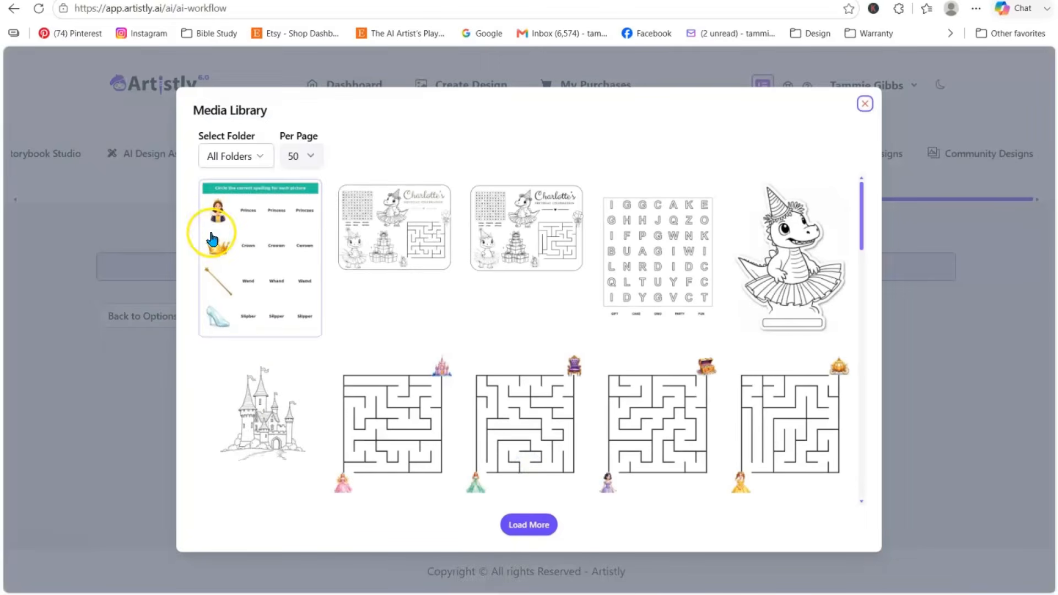
{"action": "left_click", "coordinate": [213, 233]}
{"action": "left_click", "coordinate": [533, 525]}
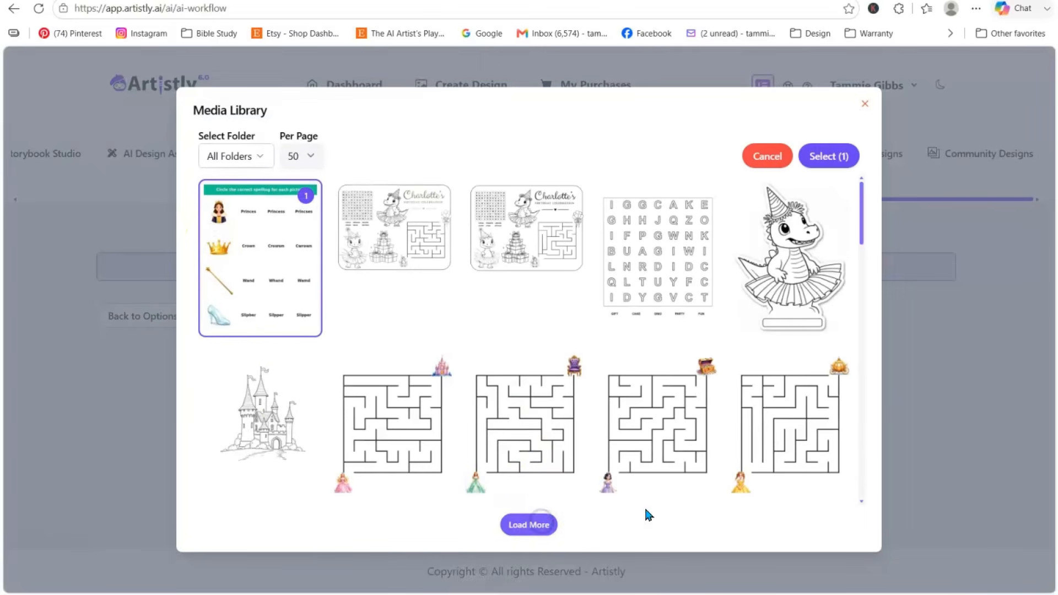
{"action": "left_click", "coordinate": [865, 104]}
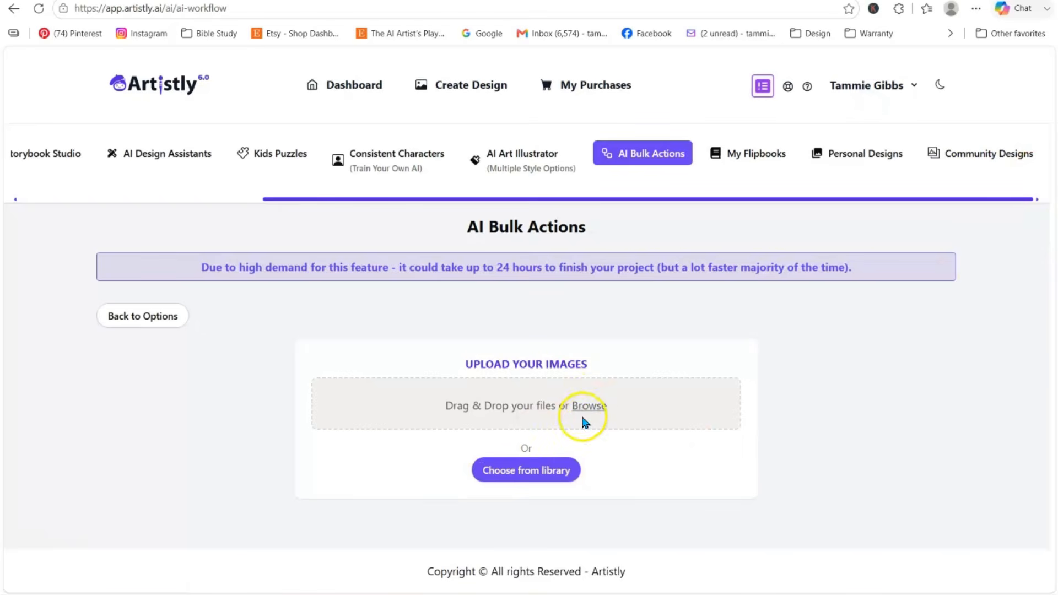
- Add the princess spelling puzzle from the media library as the bulk action's source image
{"action": "left_click", "coordinate": [548, 468]}
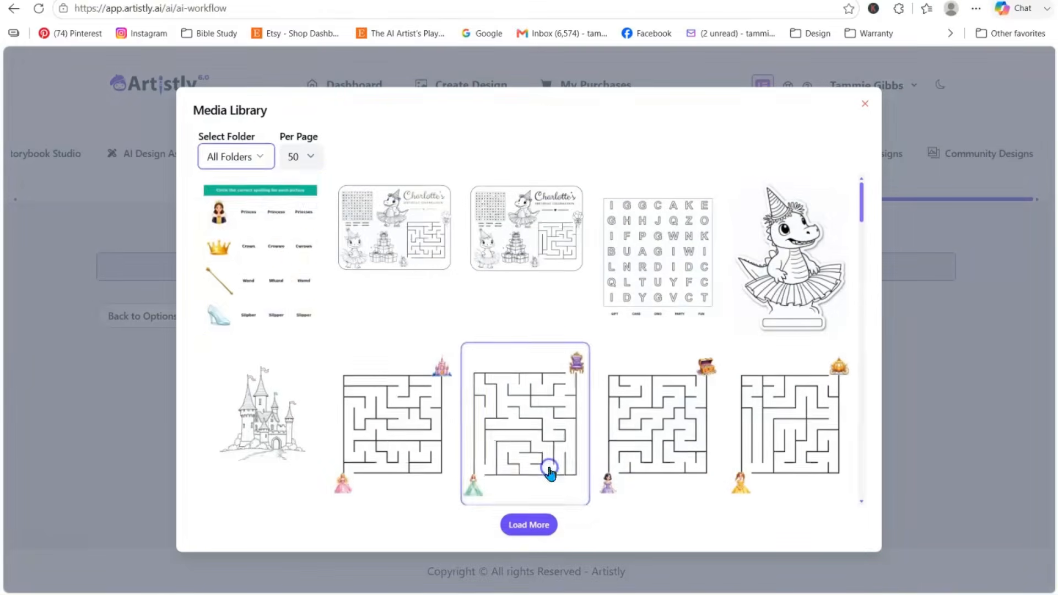
{"action": "left_click", "coordinate": [275, 235]}
{"action": "left_click", "coordinate": [829, 156]}
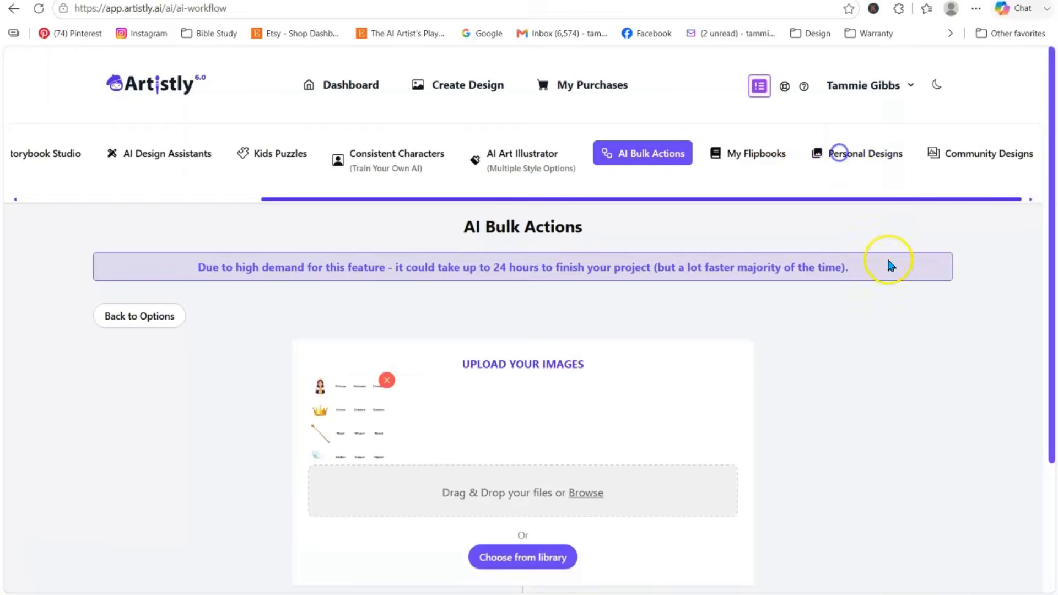
- Add a Coloring Page step to the bulk action with the aspect ratio 3:4 (896 × 1152) px
{"action": "left_click_drag", "start_coordinate": [1052, 88], "coordinate": [1049, 289]}
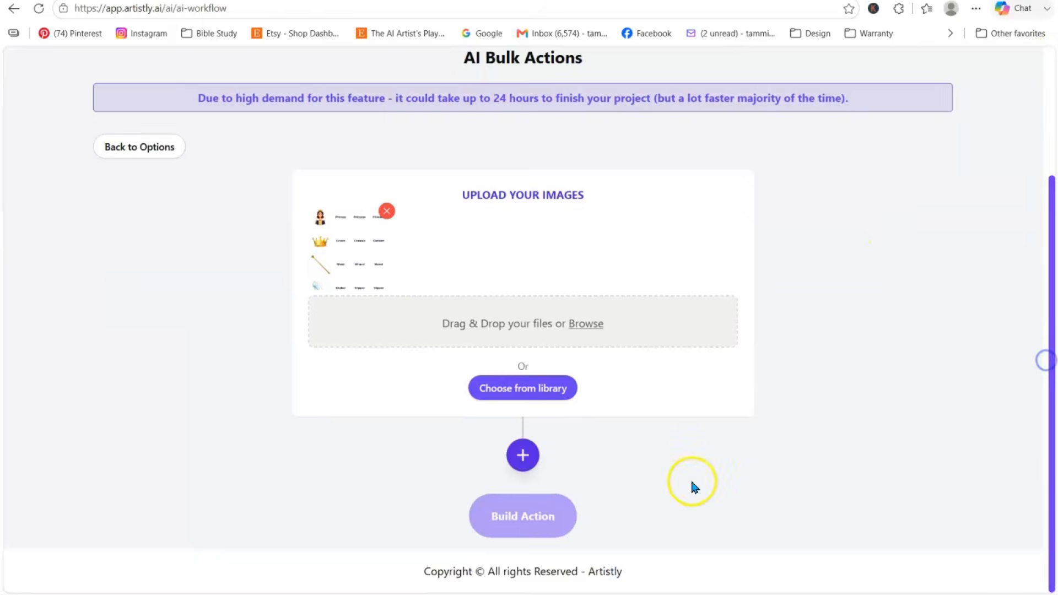
{"action": "left_click", "coordinate": [526, 454]}
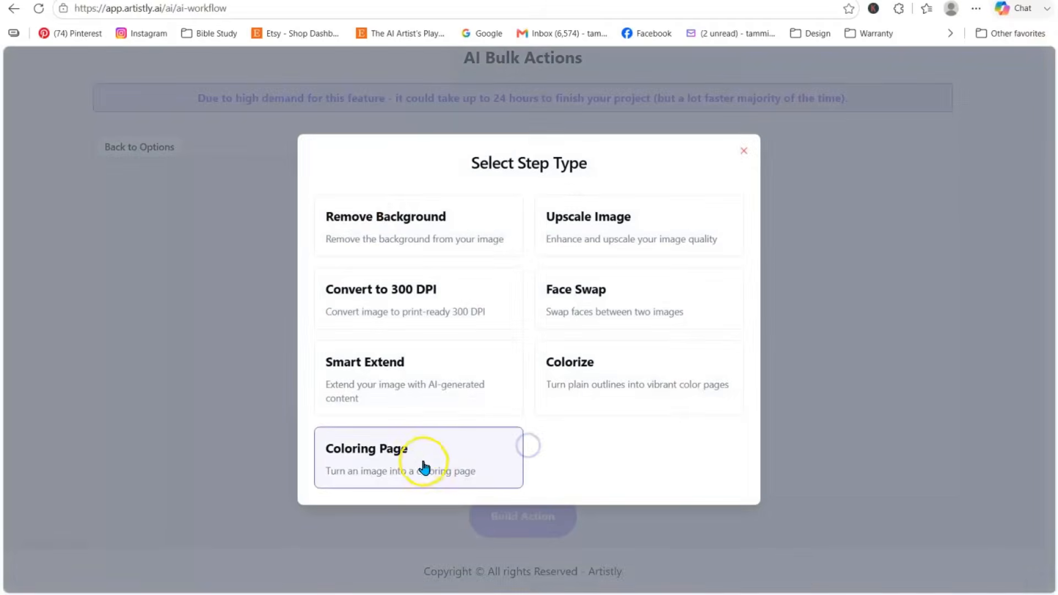
{"action": "left_click", "coordinate": [489, 467]}
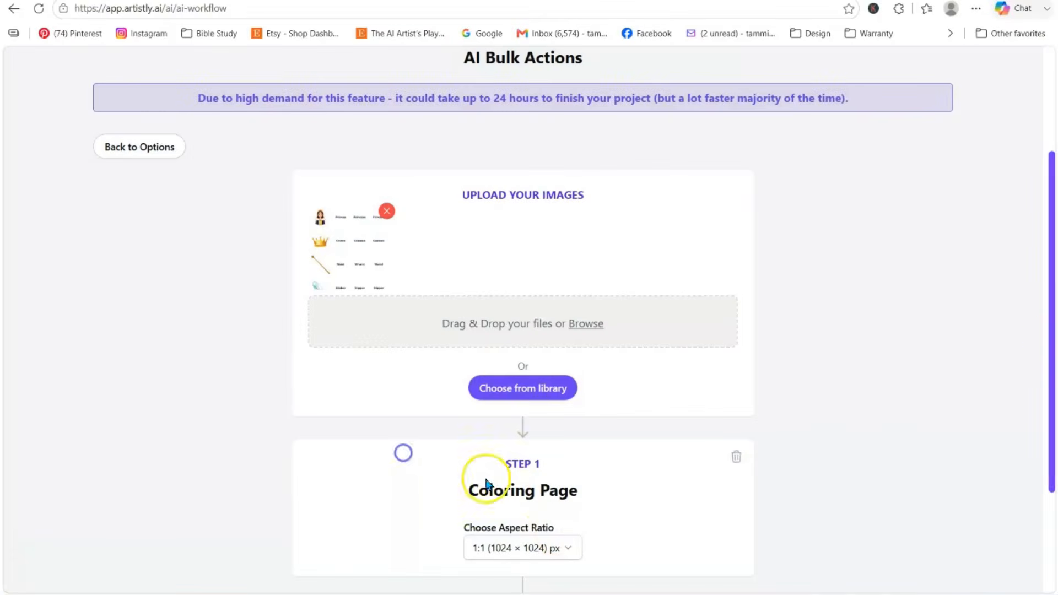
{"action": "scroll", "coordinate": [1056, 226], "scroll_direction": "down", "scroll_amount": 3}
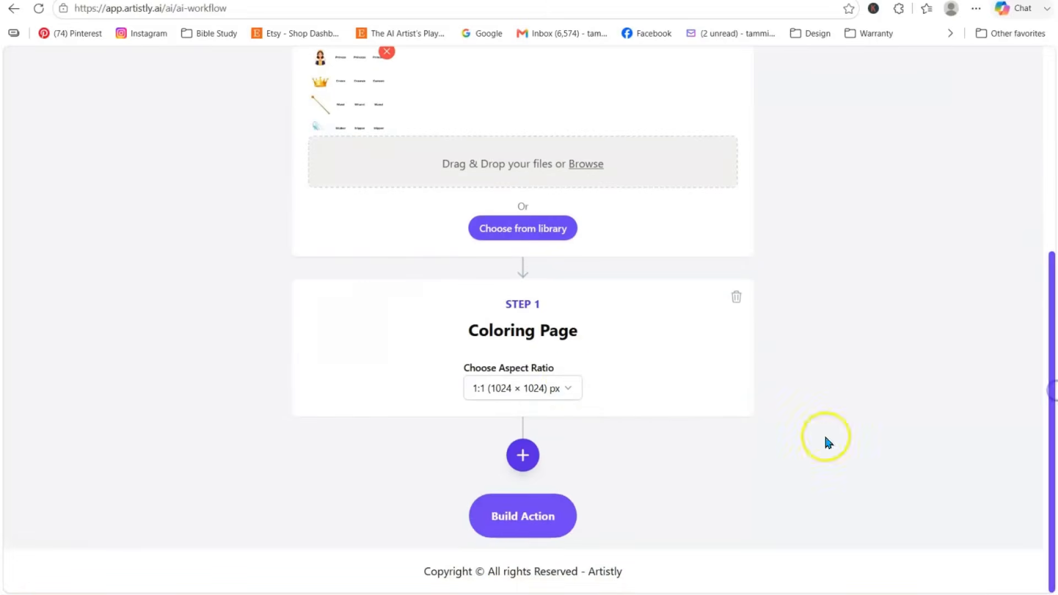
{"action": "left_click", "coordinate": [543, 386]}
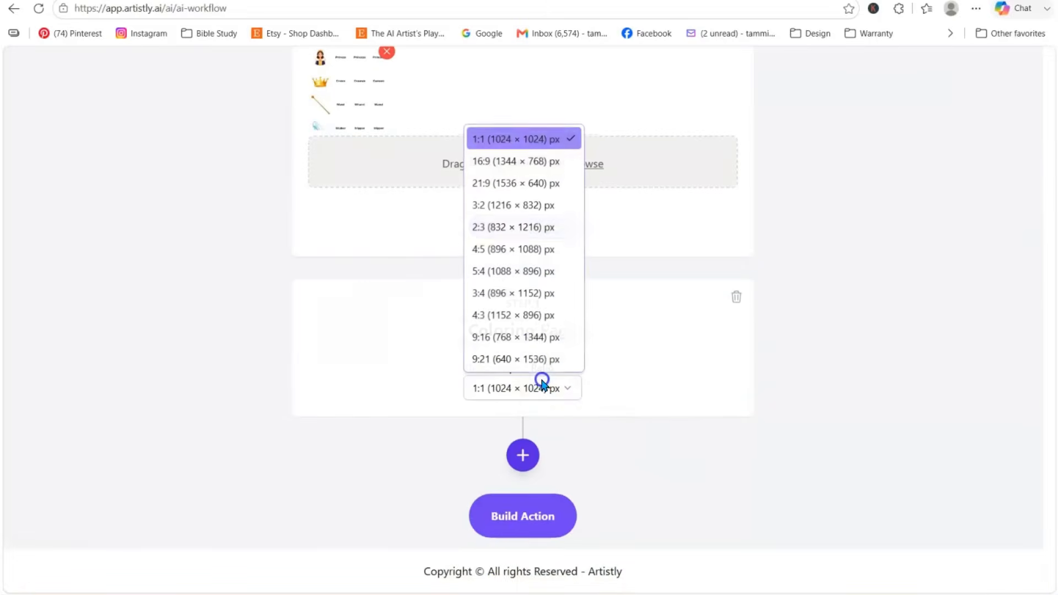
{"action": "left_click", "coordinate": [504, 293]}
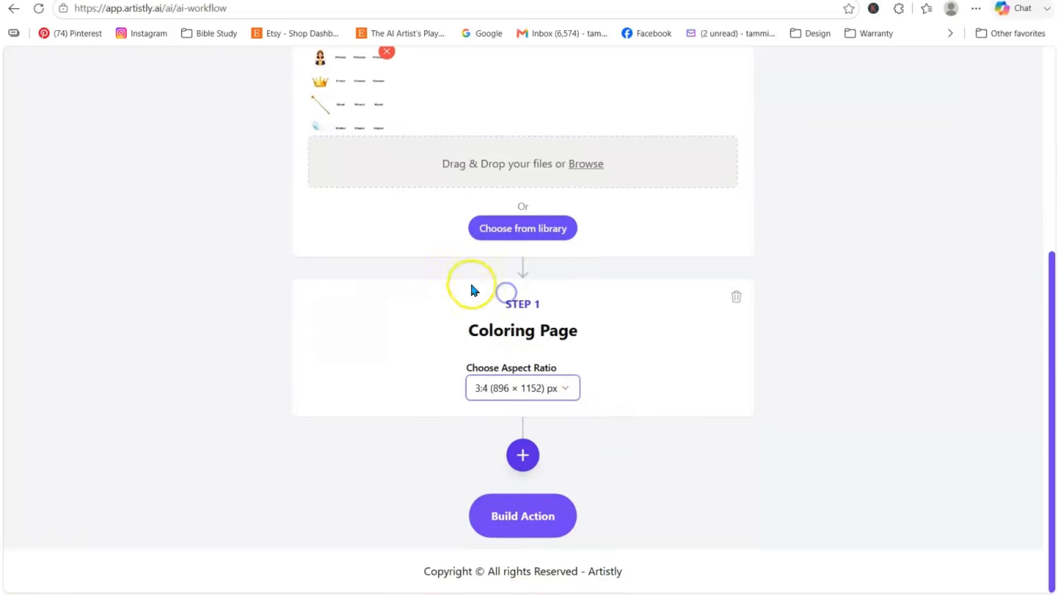
- Build the bulk action with the title "d"
{"action": "left_click", "coordinate": [524, 517]}
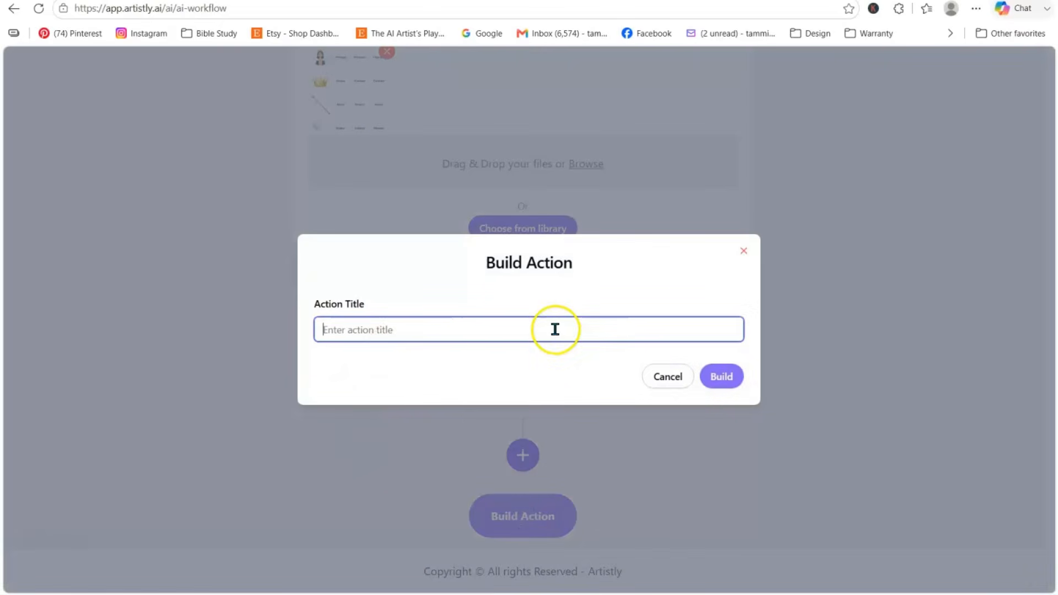
{"action": "type", "text": "d"}
{"action": "left_click", "coordinate": [733, 376]}
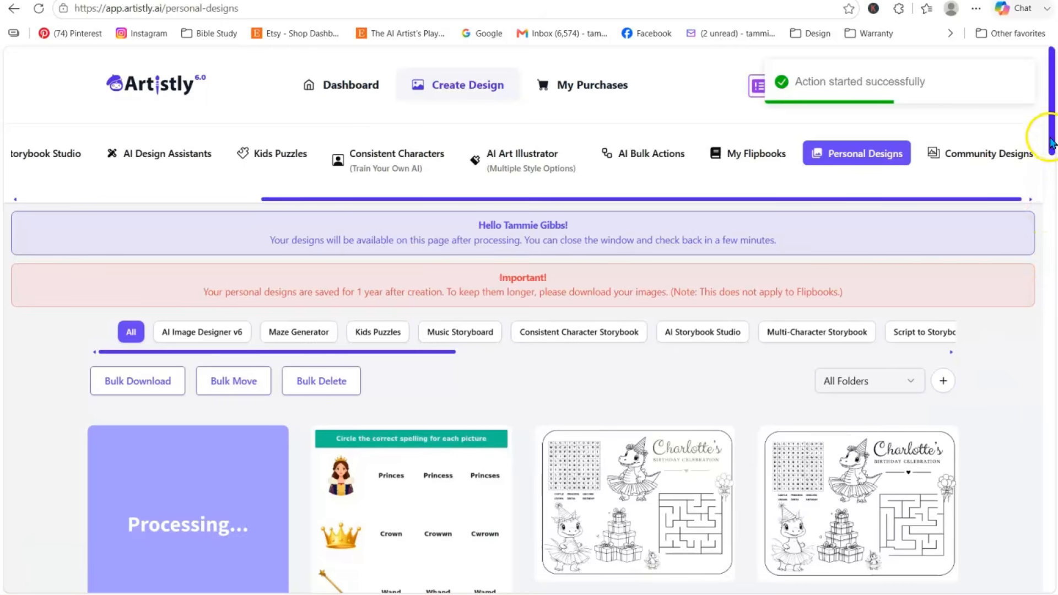
- Preview the finished princess coloring page in the personal designs and download it
{"action": "scroll", "coordinate": [1051, 144], "scroll_direction": "down", "scroll_amount": 3}
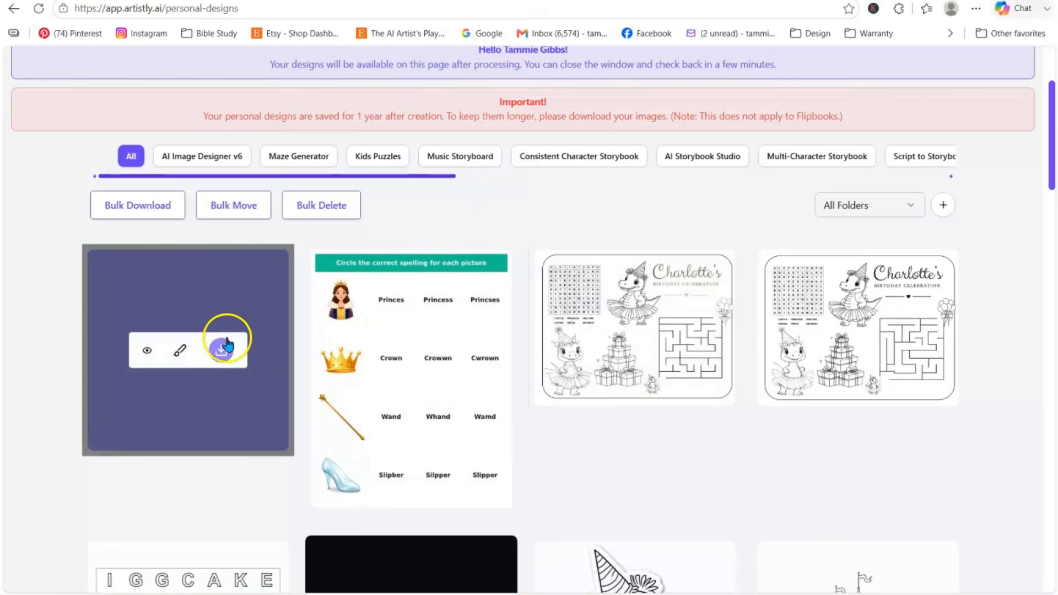
{"action": "scroll", "coordinate": [277, 391], "scroll_direction": "down", "scroll_amount": 1}
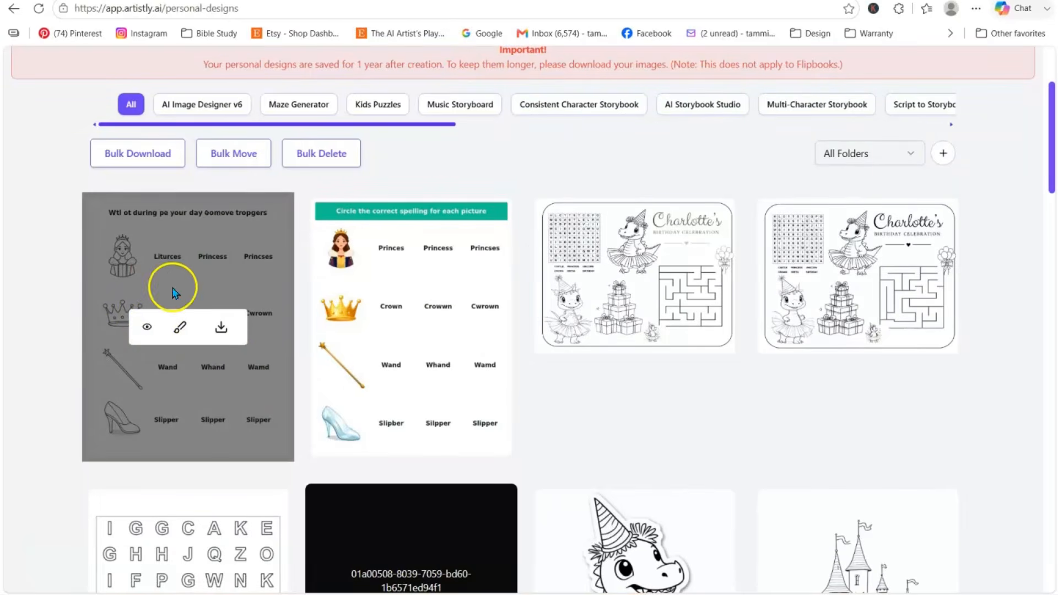
{"action": "left_click", "coordinate": [146, 328]}
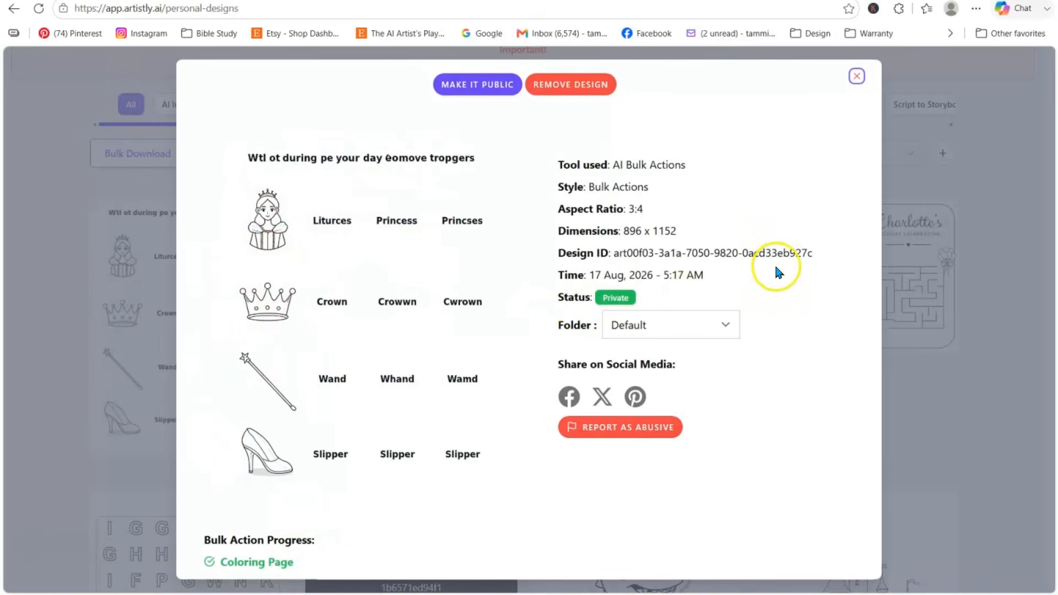
{"action": "left_click", "coordinate": [858, 78]}
{"action": "mouse_move", "coordinate": [279, 309]}
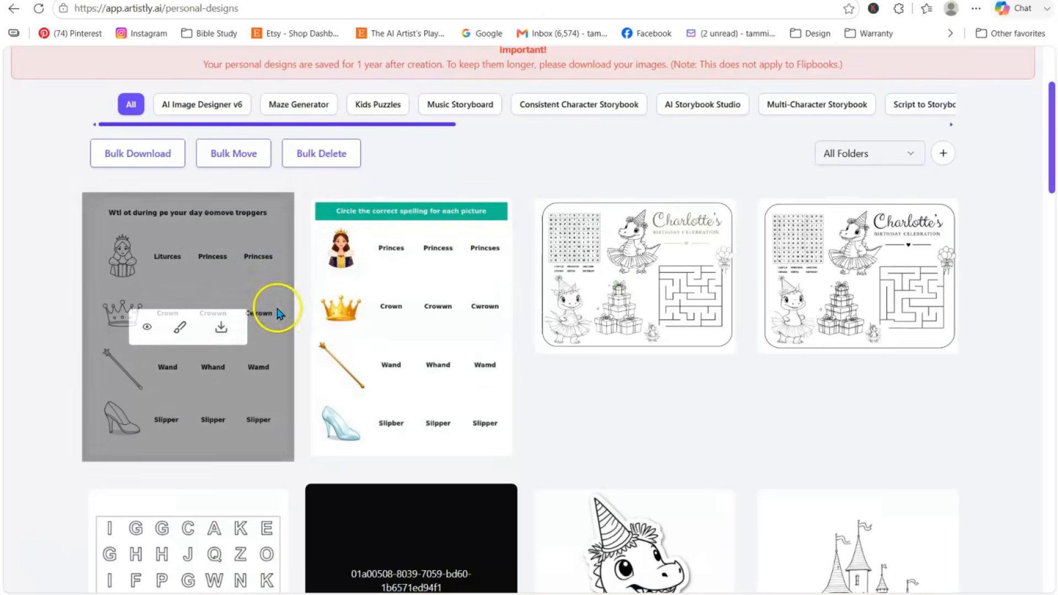
{"action": "left_click", "coordinate": [221, 328]}
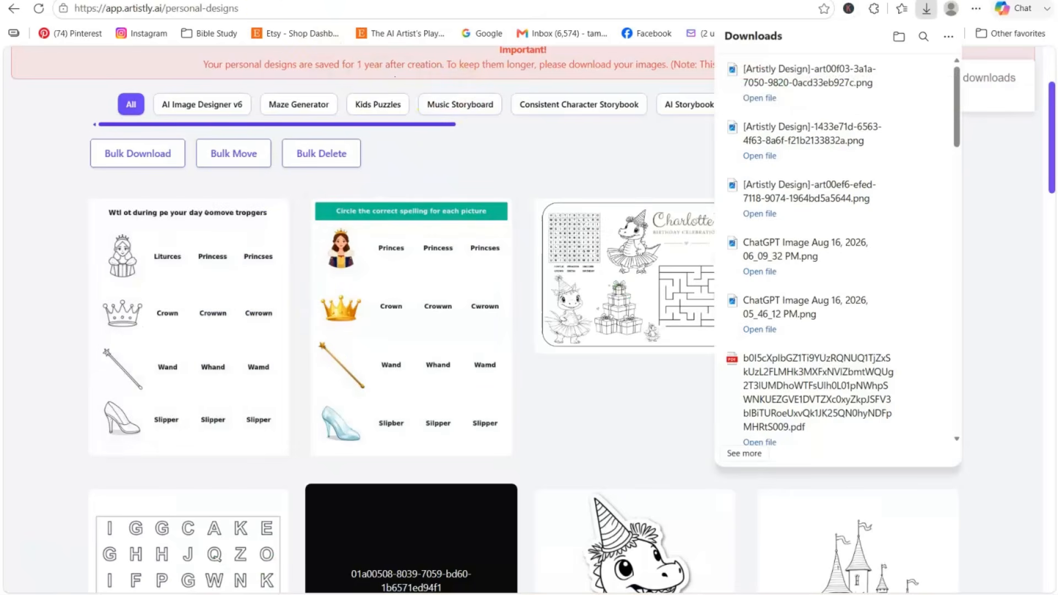
{"action": "left_click", "coordinate": [285, 0]}
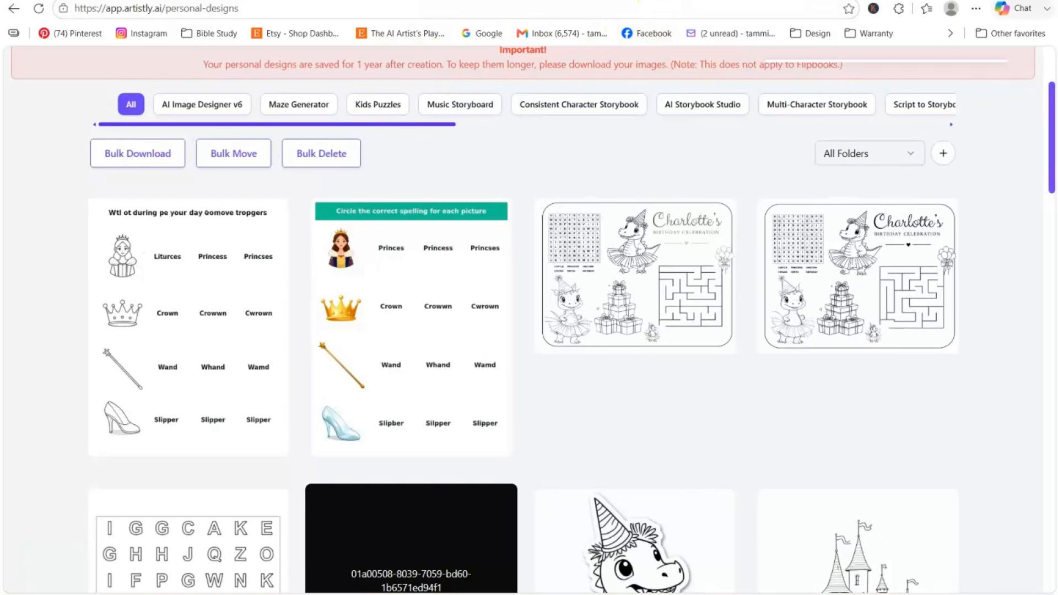
{"action": "left_click", "coordinate": [650, 3]}
- Open the princess coloring page preview, capture its artwork as a screen snip and copy the snip
{"action": "mouse_move", "coordinate": [132, 360]}
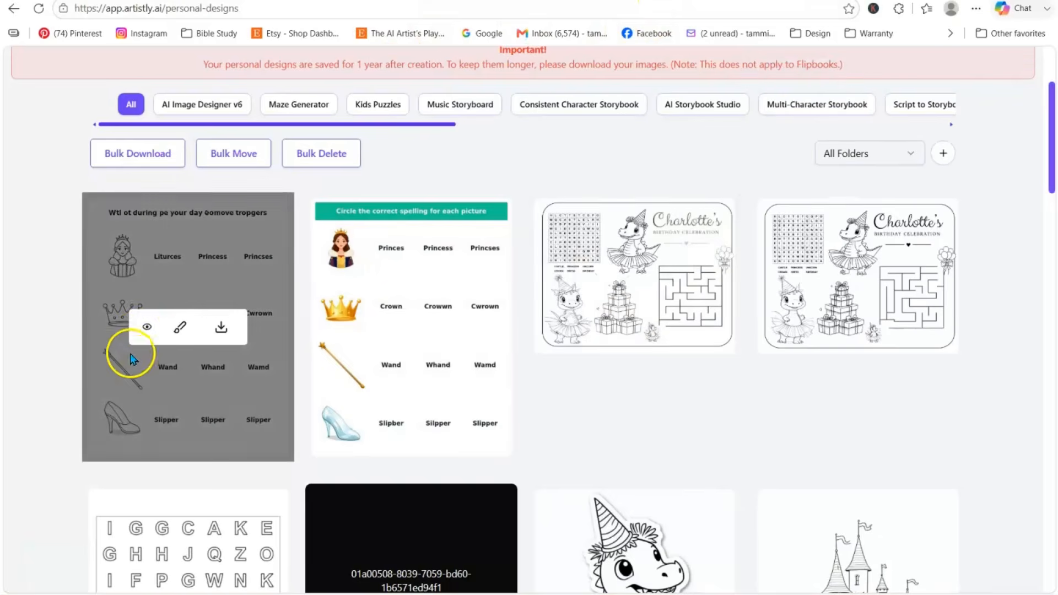
{"action": "left_click", "coordinate": [146, 327]}
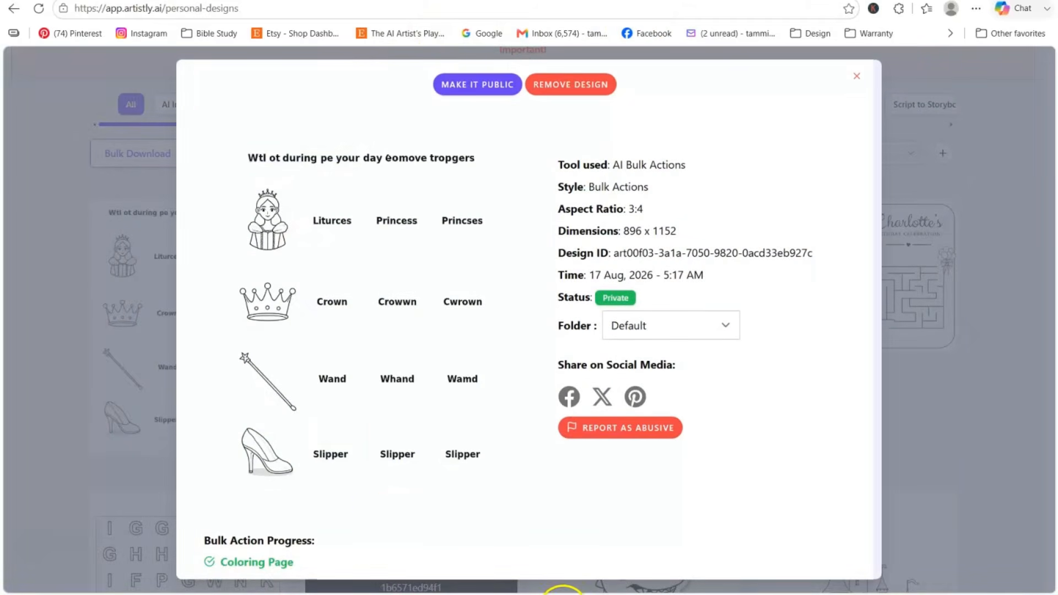
{"action": "left_click", "coordinate": [563, 594]}
{"action": "left_click", "coordinate": [44, 7]}
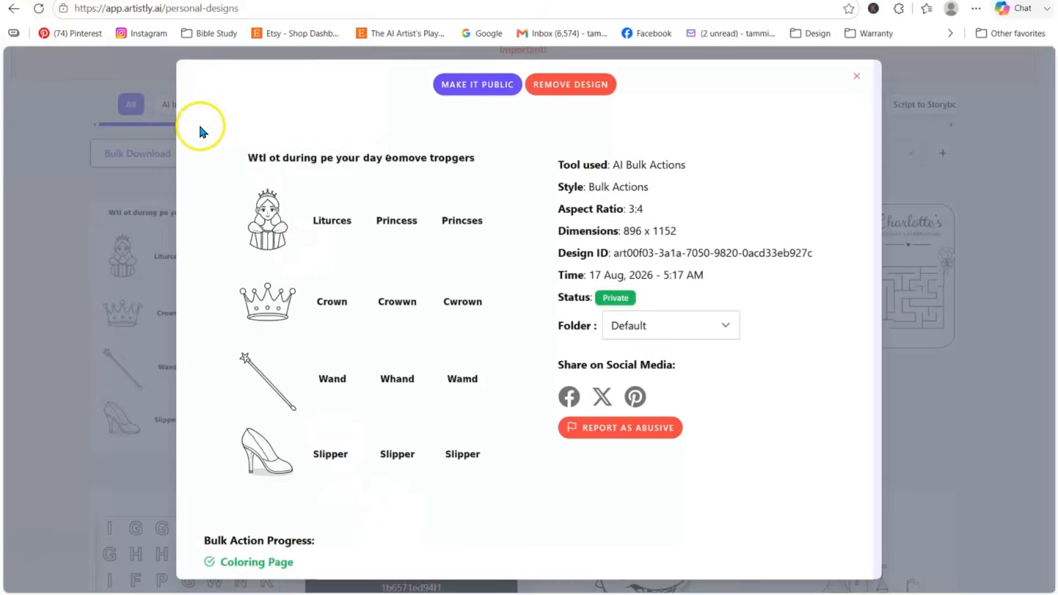
{"action": "left_click_drag", "start_coordinate": [206, 126], "coordinate": [518, 498]}
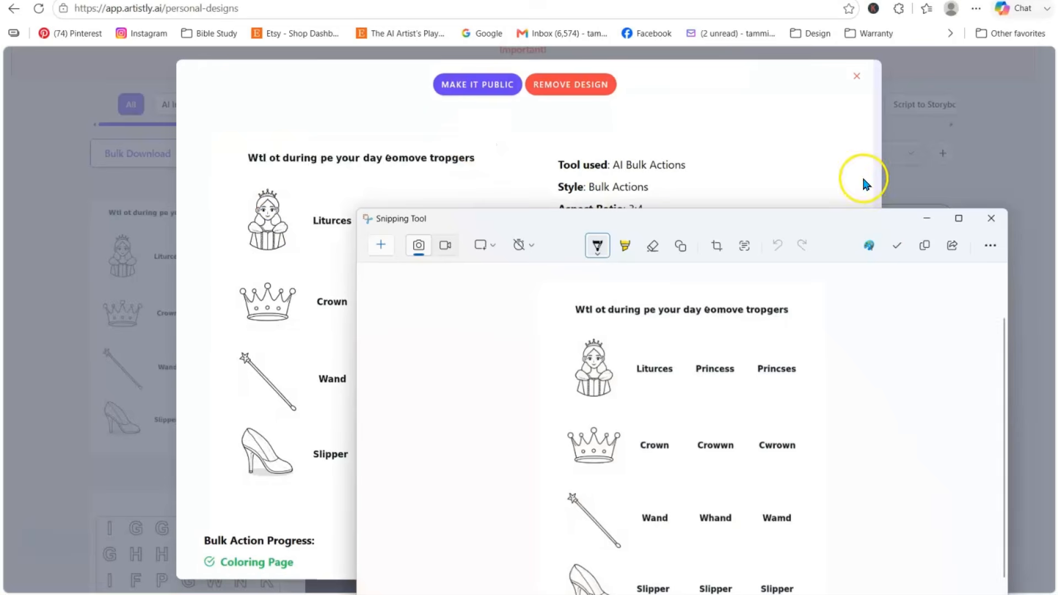
{"action": "left_click", "coordinate": [927, 249]}
{"action": "left_click", "coordinate": [992, 219]}
- Switch to Canva, paste the snip onto blank page 4, enlarge it and align it with the page's upper margin area
{"action": "left_click", "coordinate": [386, 1]}
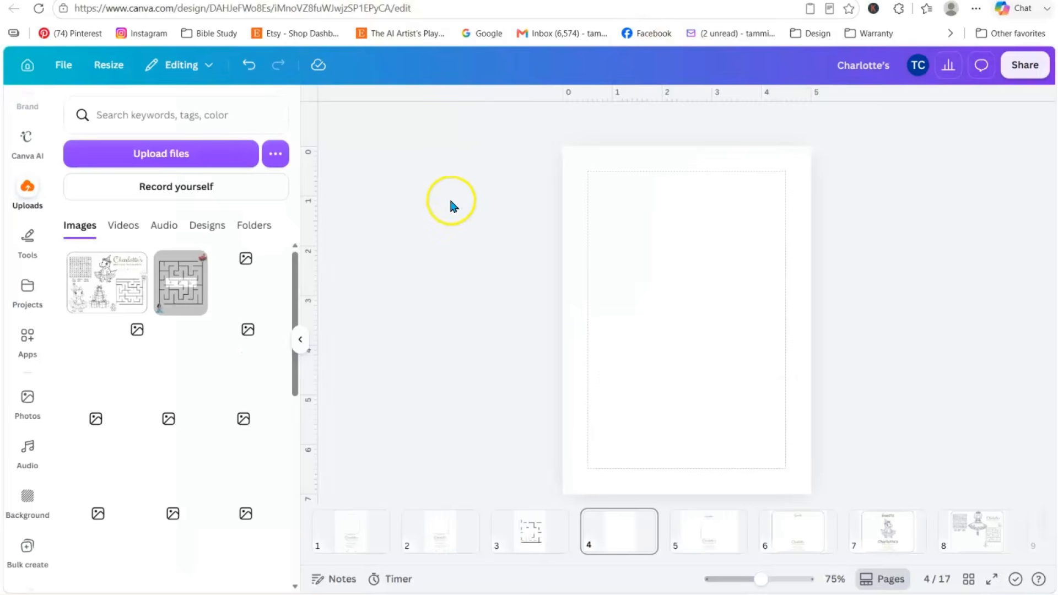
{"action": "right_click", "coordinate": [688, 232]}
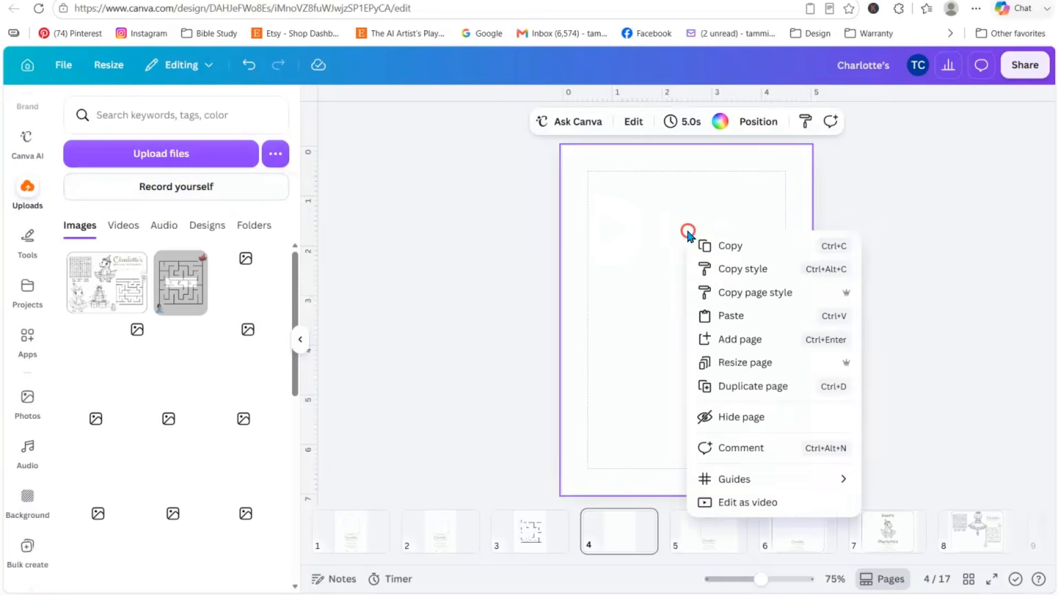
{"action": "left_click", "coordinate": [724, 323]}
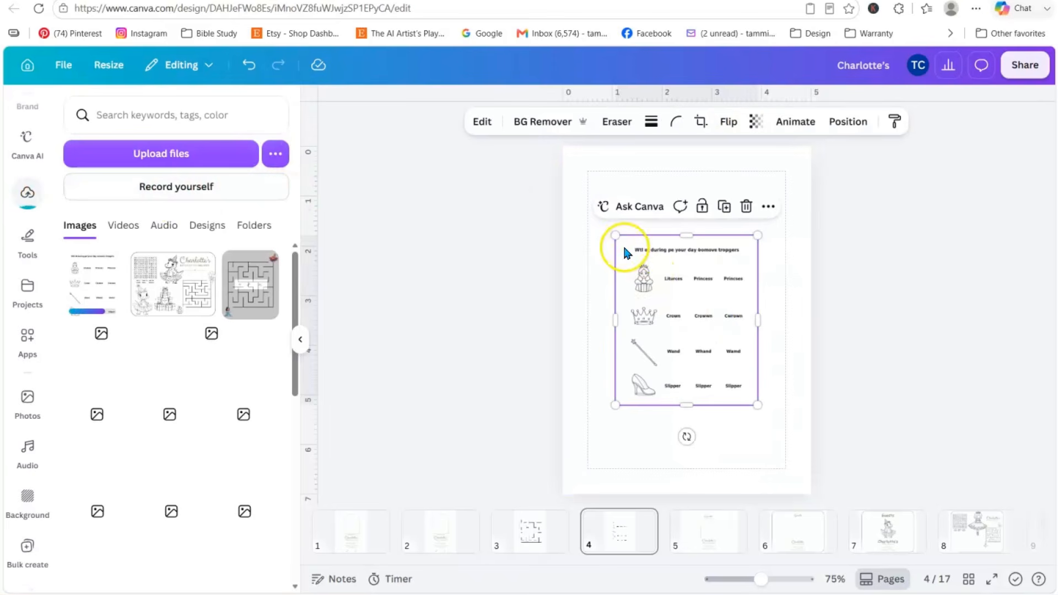
{"action": "left_click_drag", "start_coordinate": [625, 249], "coordinate": [571, 181]}
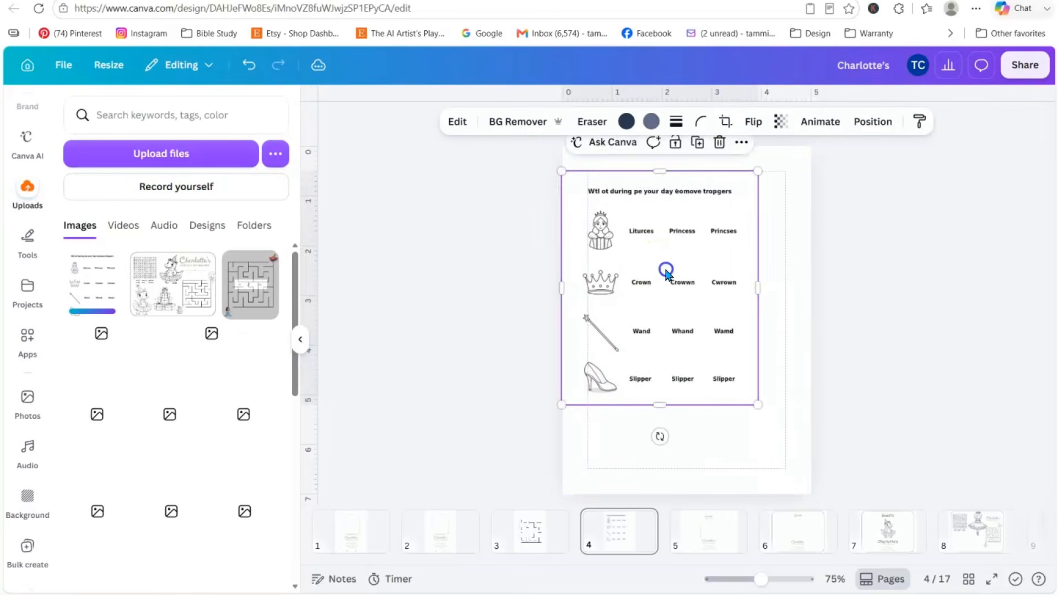
{"action": "left_click_drag", "start_coordinate": [665, 270], "coordinate": [689, 267]}
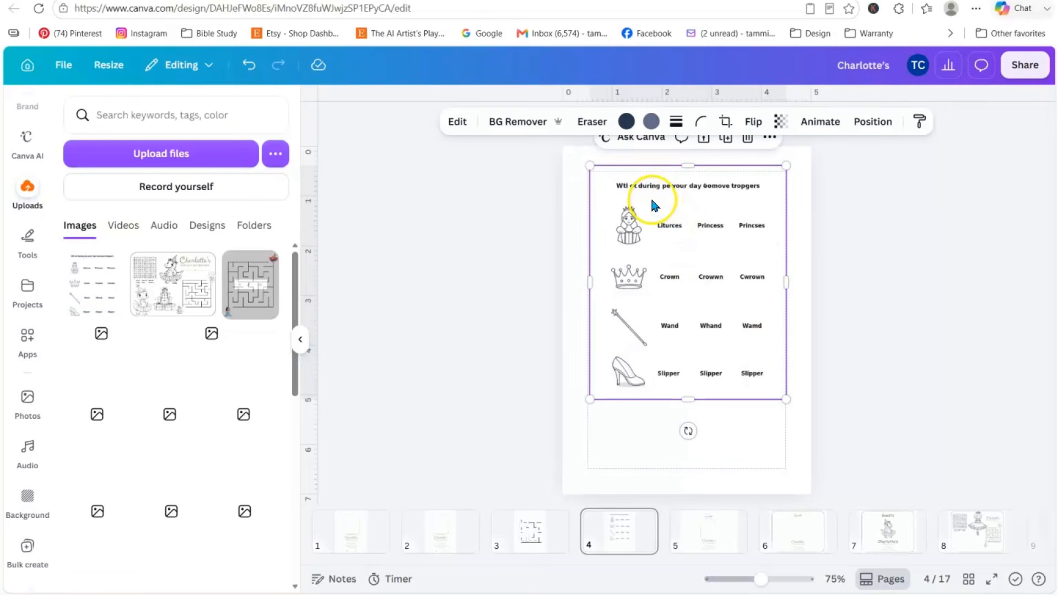
- Switch to Artistly and compare the coloring page's heading and words with the original color spelling puzzle
{"action": "left_click", "coordinate": [594, 0]}
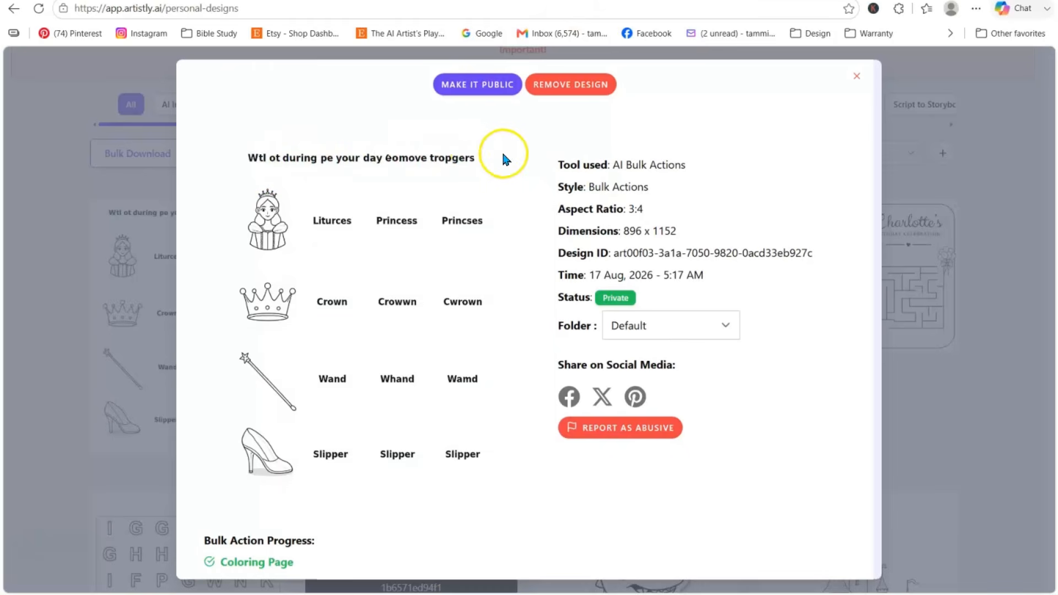
{"action": "left_click", "coordinate": [859, 77]}
{"action": "mouse_move", "coordinate": [382, 250]}
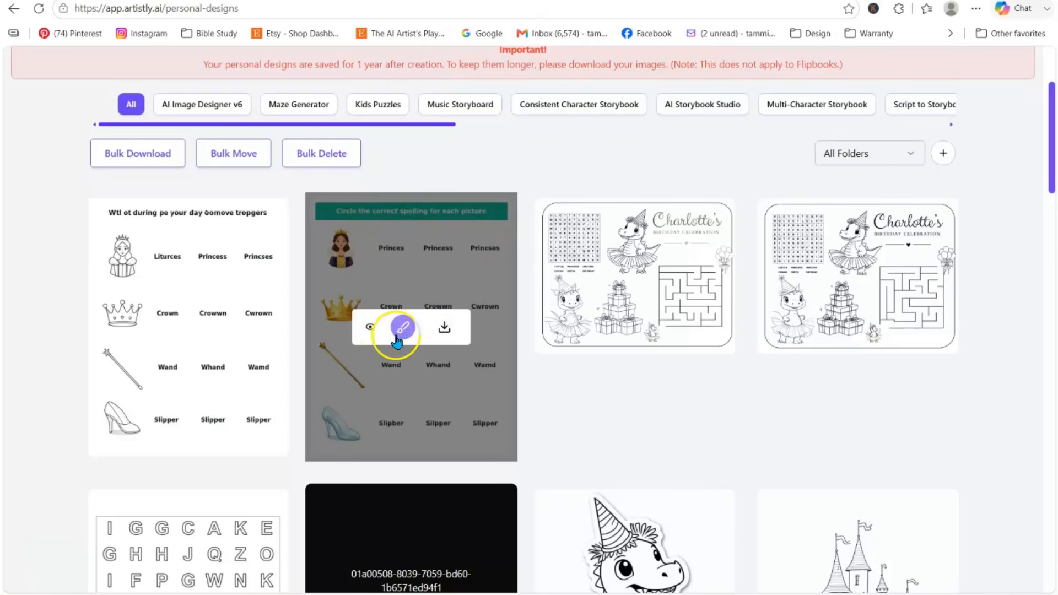
{"action": "left_click", "coordinate": [371, 327]}
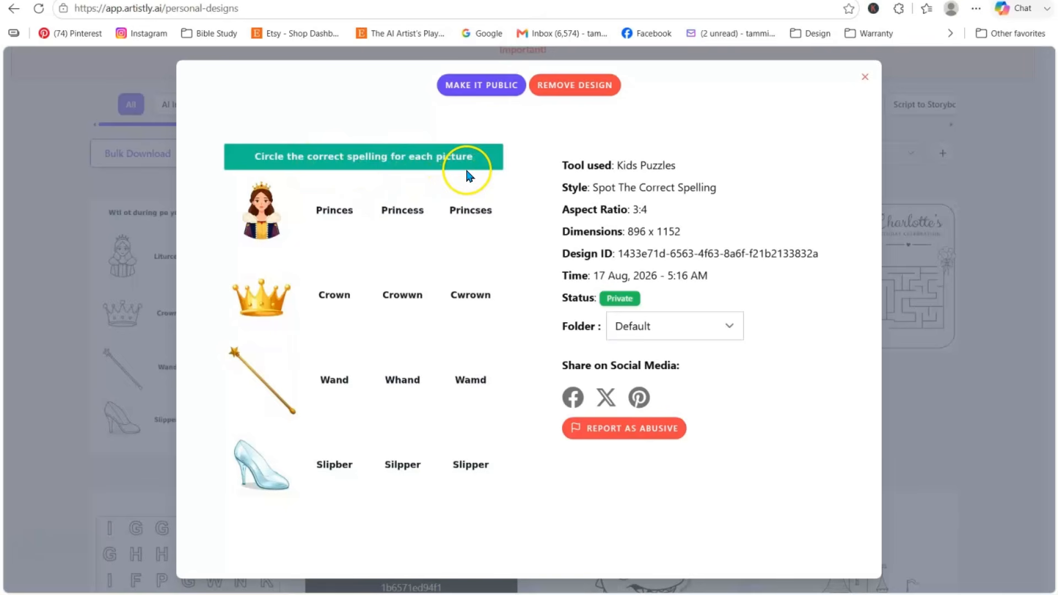
{"action": "left_click", "coordinate": [866, 78]}
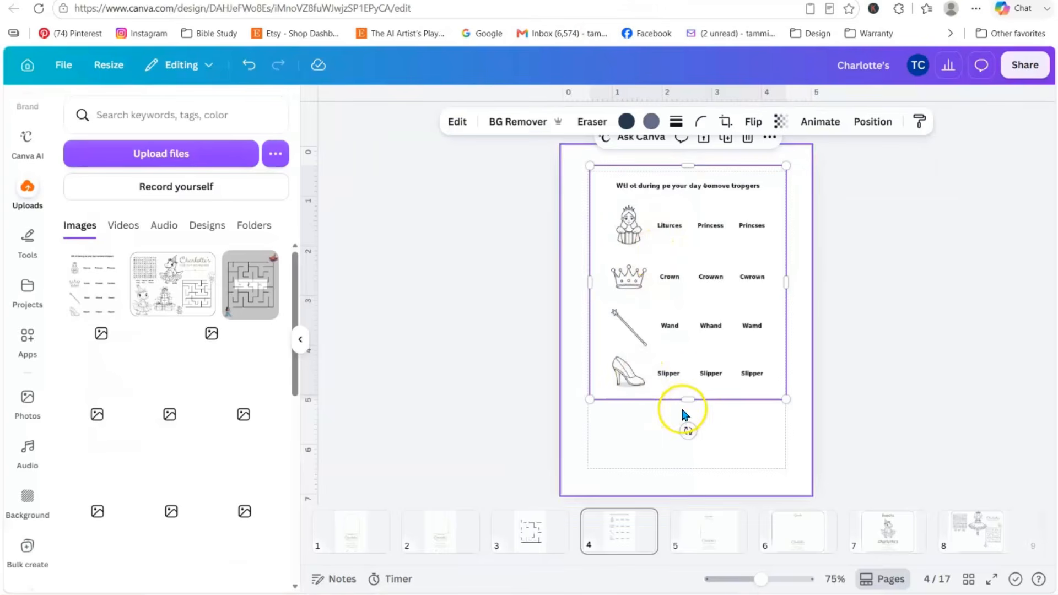
- Extend the pasted puzzle image on Canva page 4 down to the lower margin and slightly past both side margins
{"action": "left_click_drag", "start_coordinate": [688, 400], "coordinate": [694, 466]}
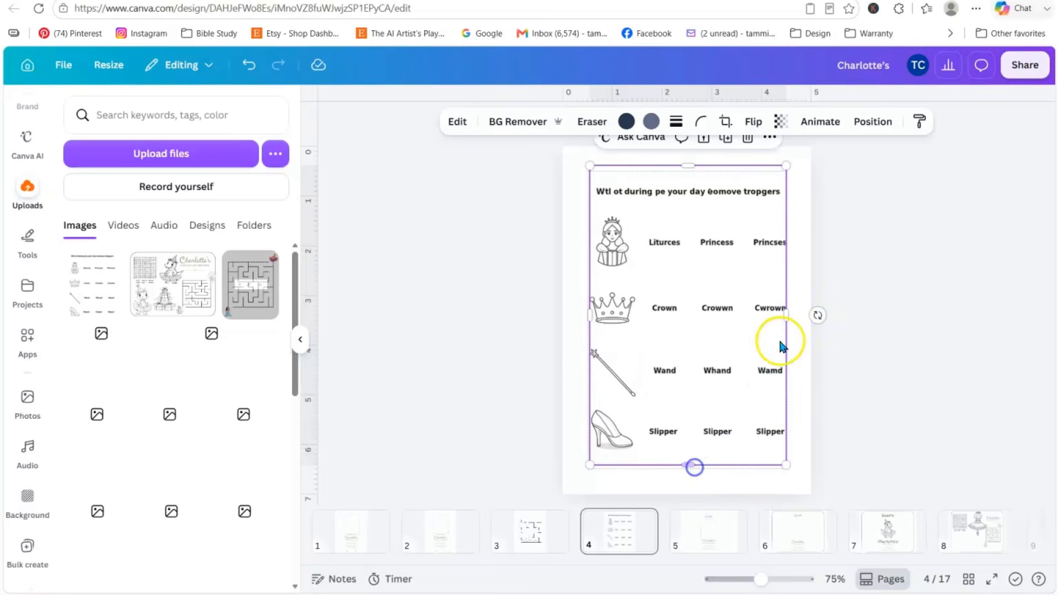
{"action": "left_click_drag", "start_coordinate": [792, 314], "coordinate": [795, 313]}
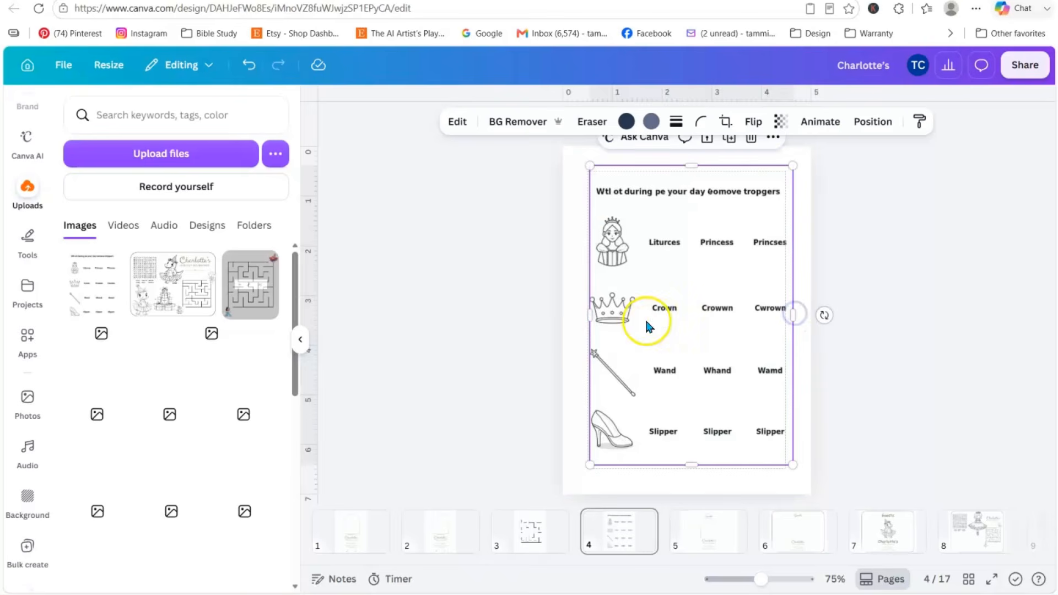
{"action": "left_click_drag", "start_coordinate": [589, 313], "coordinate": [579, 317]}
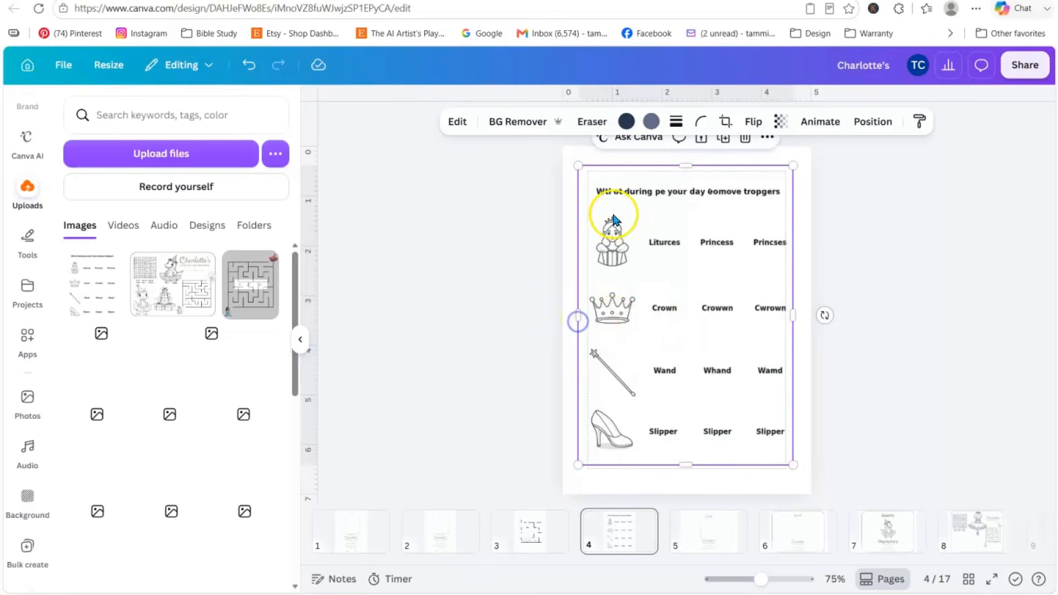
- Erase the garbled heading from the puzzle image with the Magic Eraser brush and remove the image's background
{"action": "left_click", "coordinate": [585, 119]}
{"action": "left_click", "coordinate": [577, 161]}
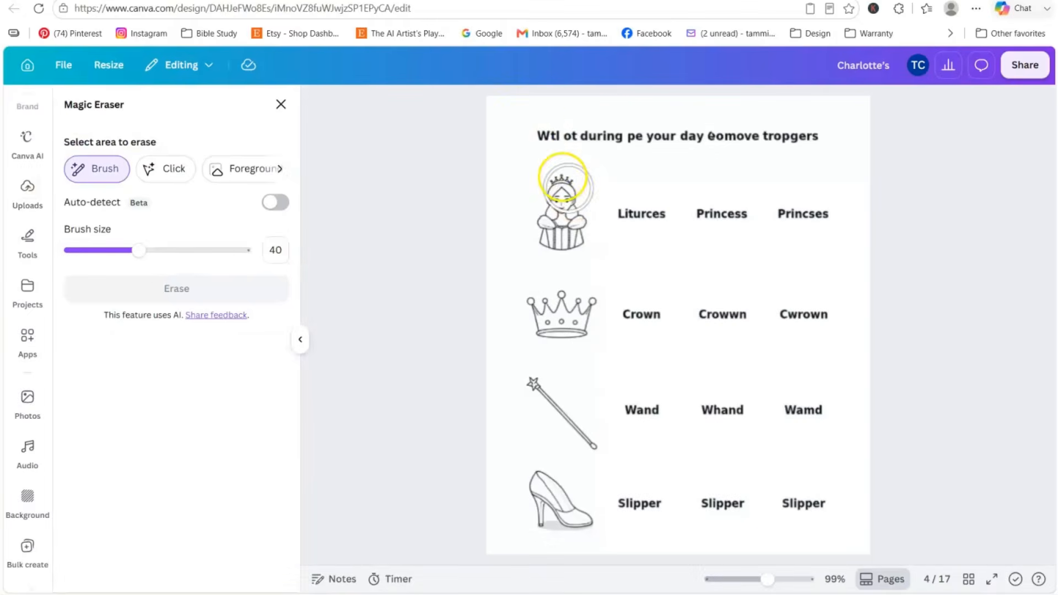
{"action": "left_click_drag", "start_coordinate": [534, 126], "coordinate": [852, 130]}
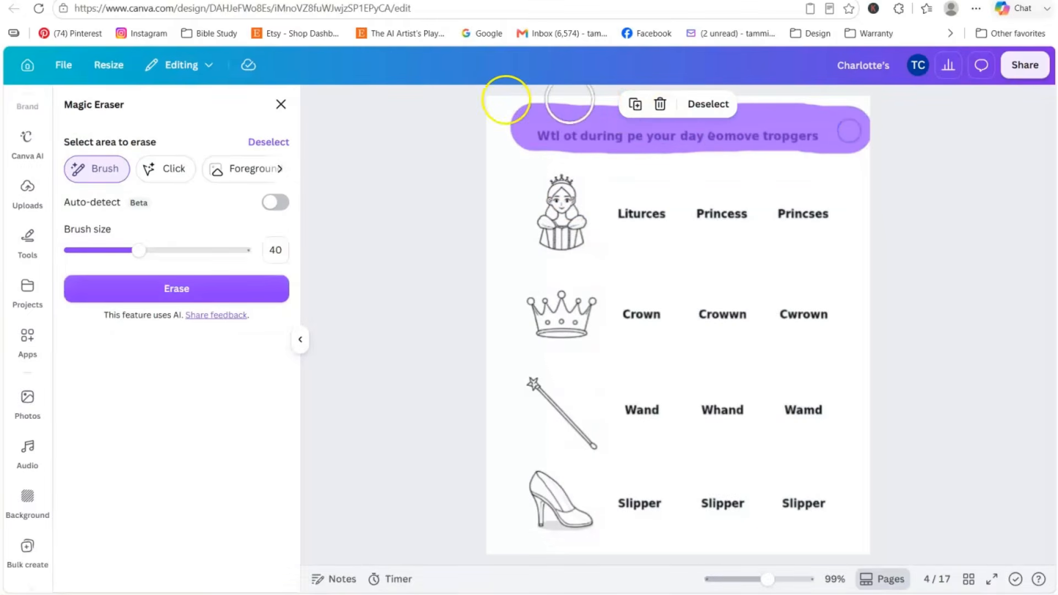
{"action": "left_click", "coordinate": [221, 284]}
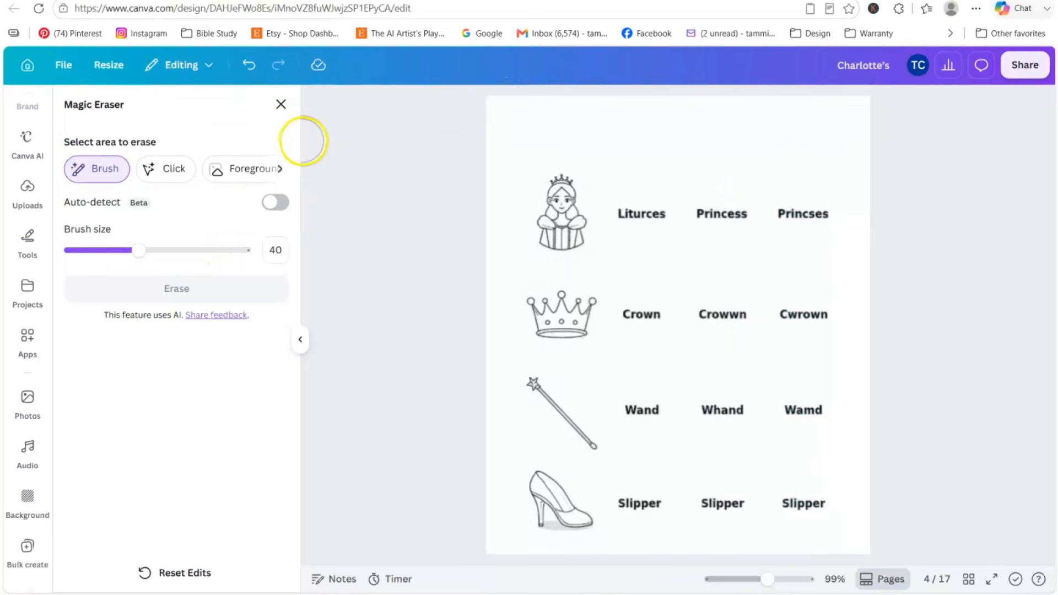
{"action": "left_click", "coordinate": [280, 106]}
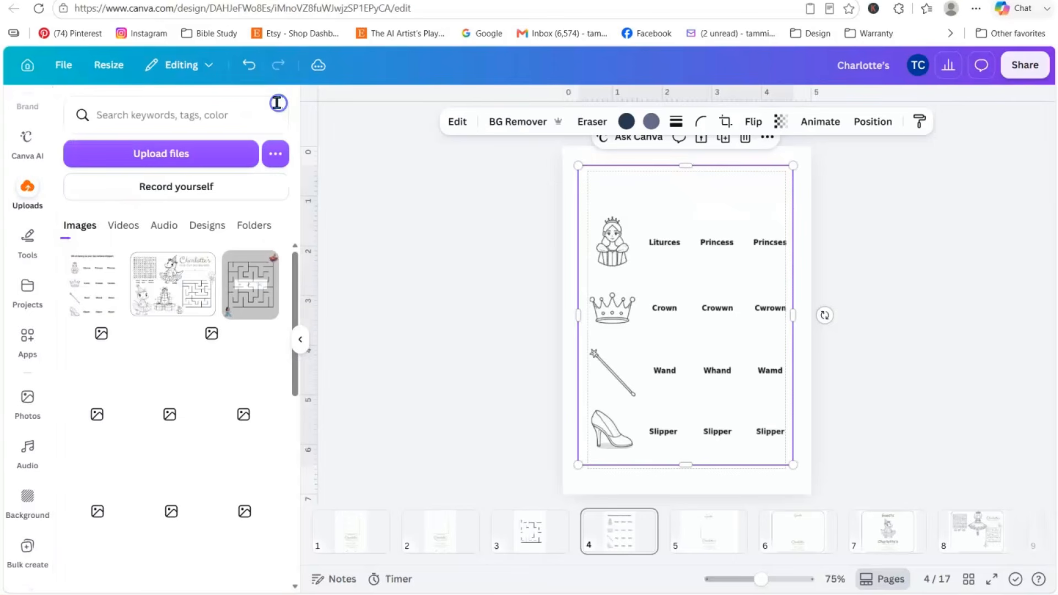
{"action": "left_click", "coordinate": [515, 122]}
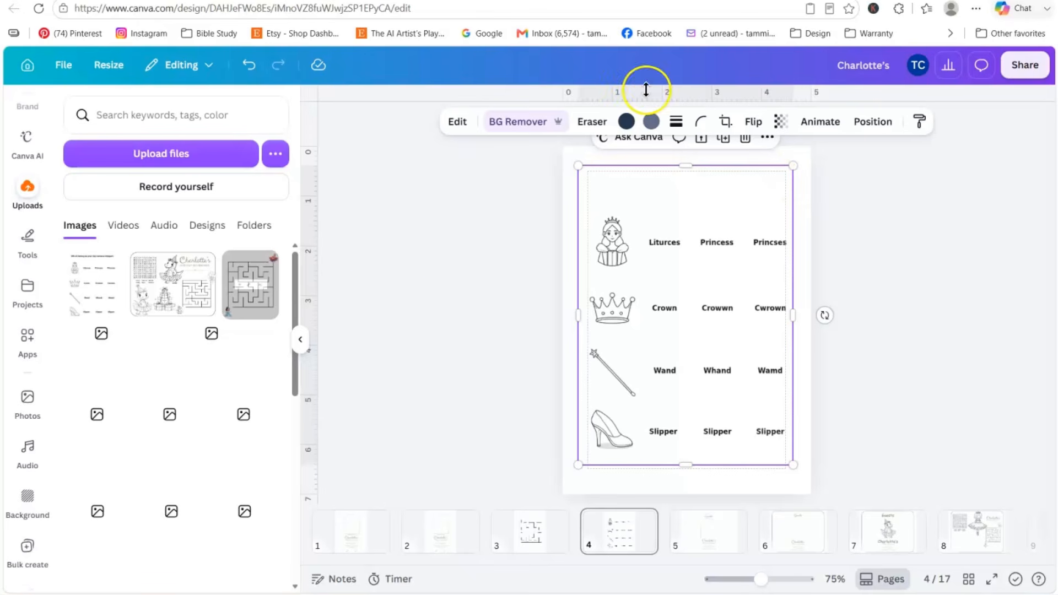
- Check the original puzzle heading in Artistly, then add body text reading "Circle the correct spelling" to page 4 in Canva
{"action": "left_click", "coordinate": [602, 1]}
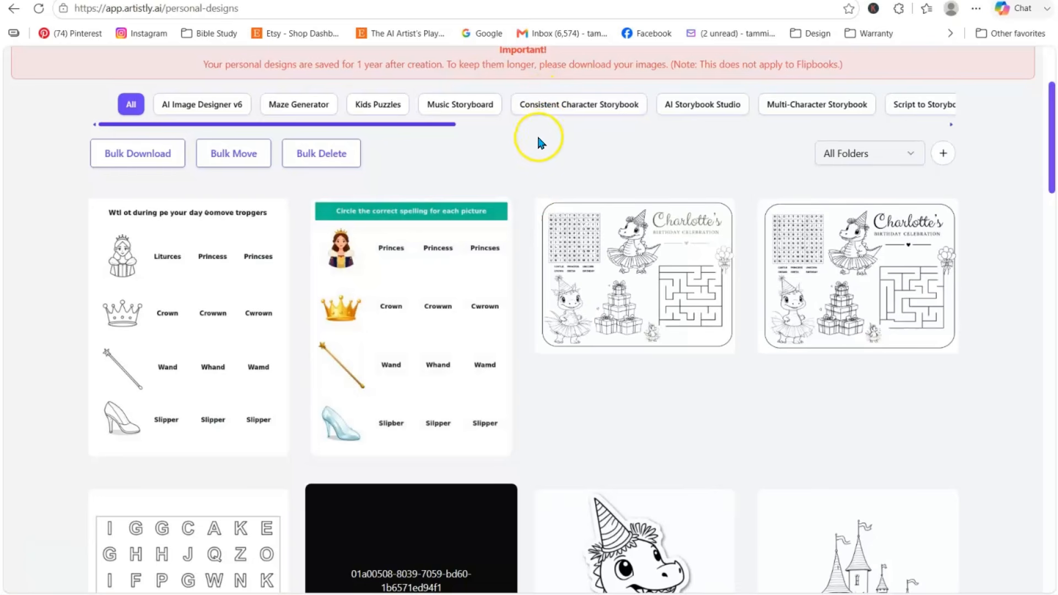
{"action": "left_click", "coordinate": [335, 2]}
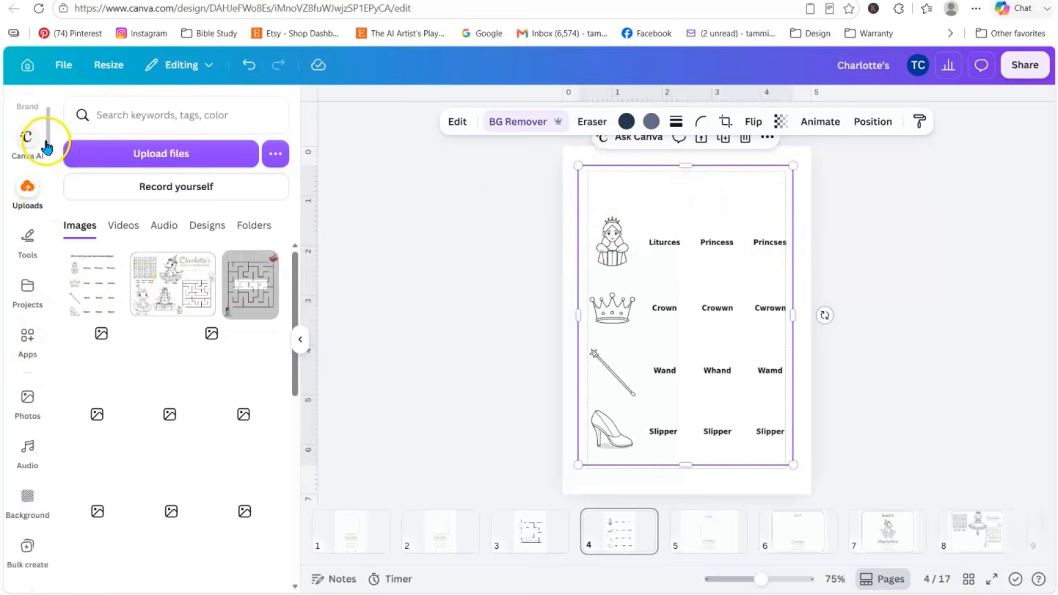
{"action": "left_click_drag", "start_coordinate": [50, 150], "coordinate": [49, 124]}
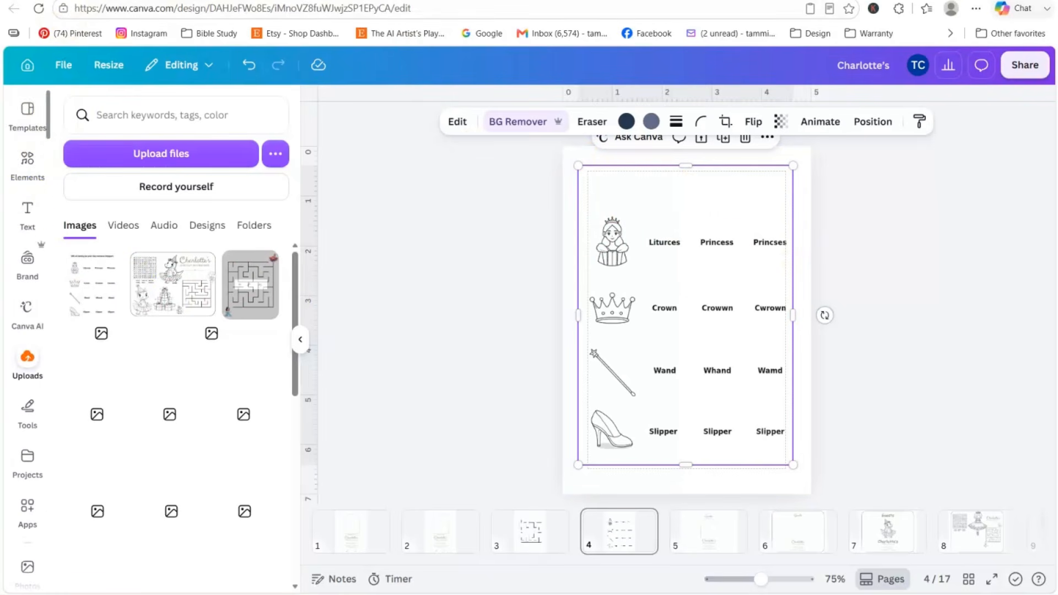
{"action": "left_click", "coordinate": [27, 209]}
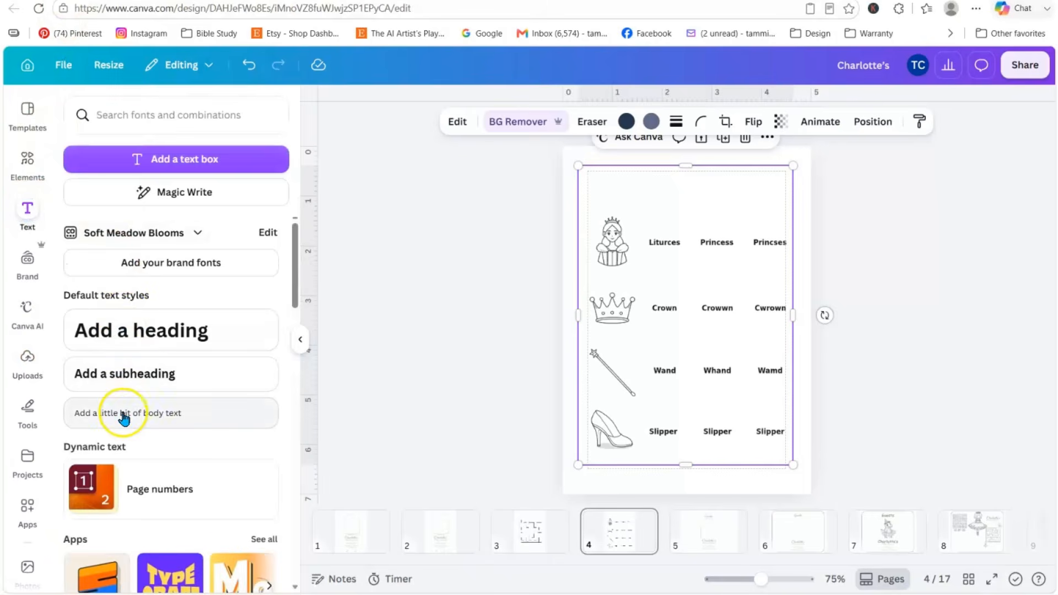
{"action": "left_click", "coordinate": [123, 414]}
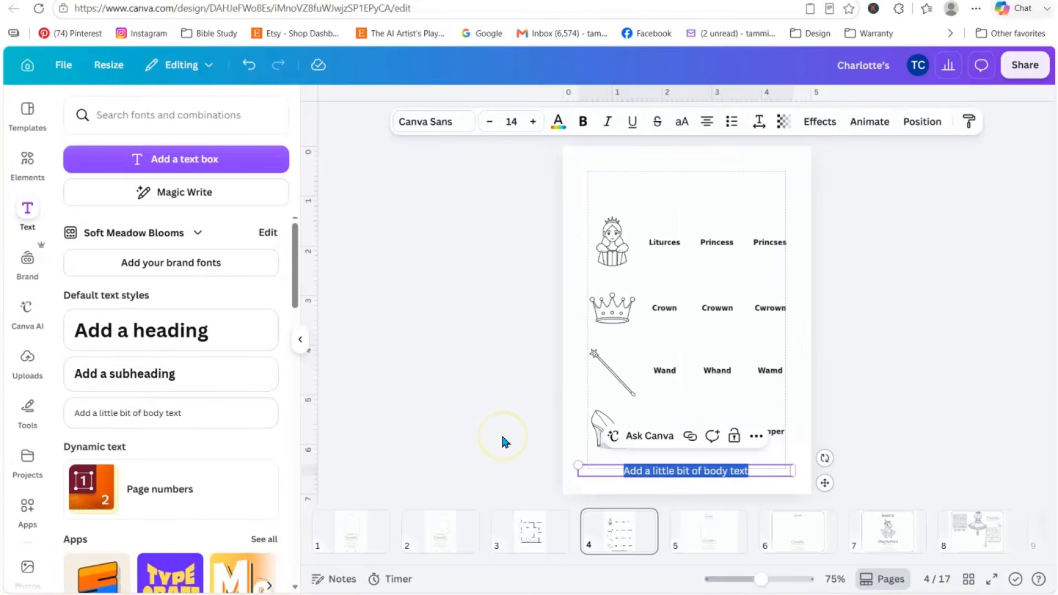
{"action": "type", "text": "CC"}
{"action": "type", "text": "rcle"}
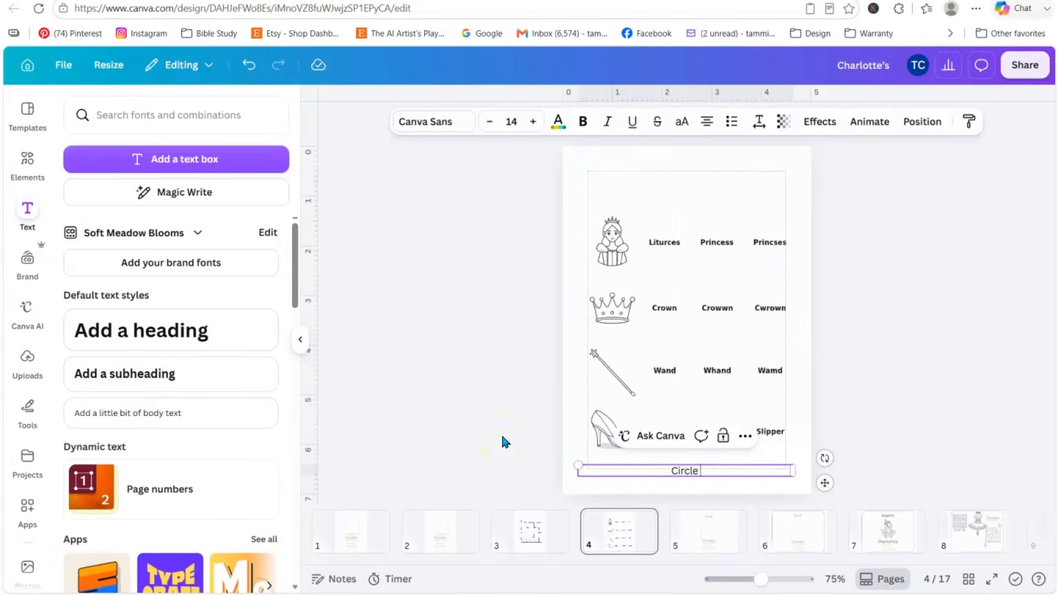
{"action": "type", "text": " the correct spelling"}
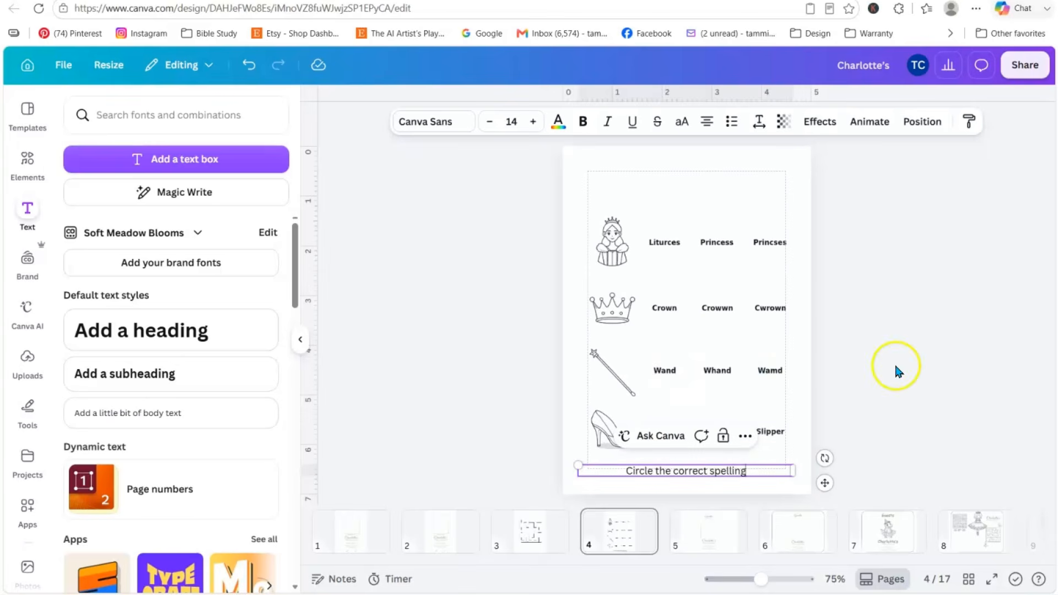
{"action": "left_click", "coordinate": [962, 369]}
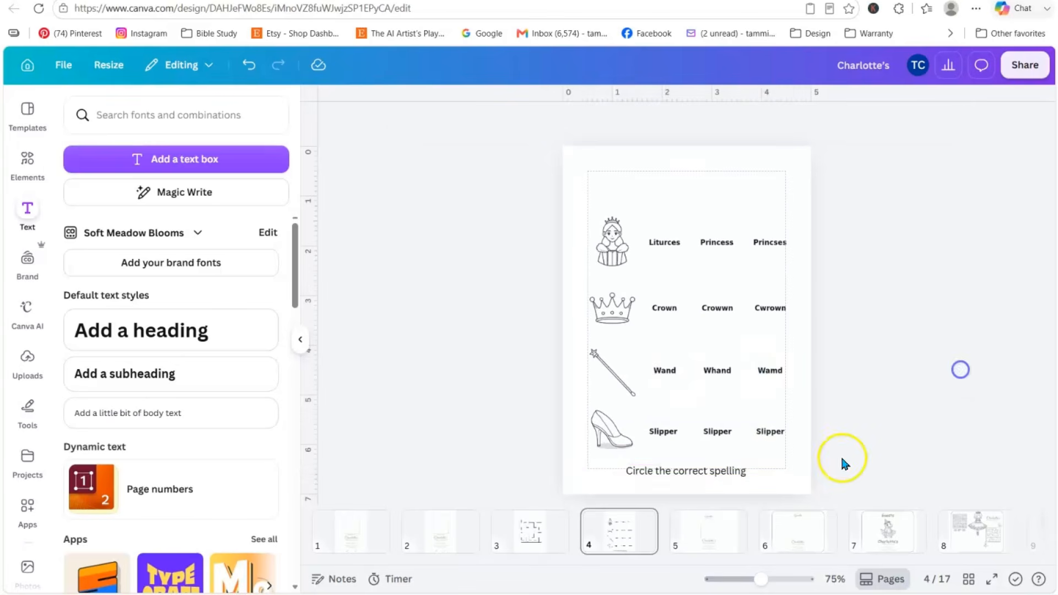
- Move the new heading above the princess row and shift the puzzle image slightly lower on page 4
{"action": "left_click_drag", "start_coordinate": [733, 473], "coordinate": [735, 188]}
{"action": "left_click", "coordinate": [909, 276]}
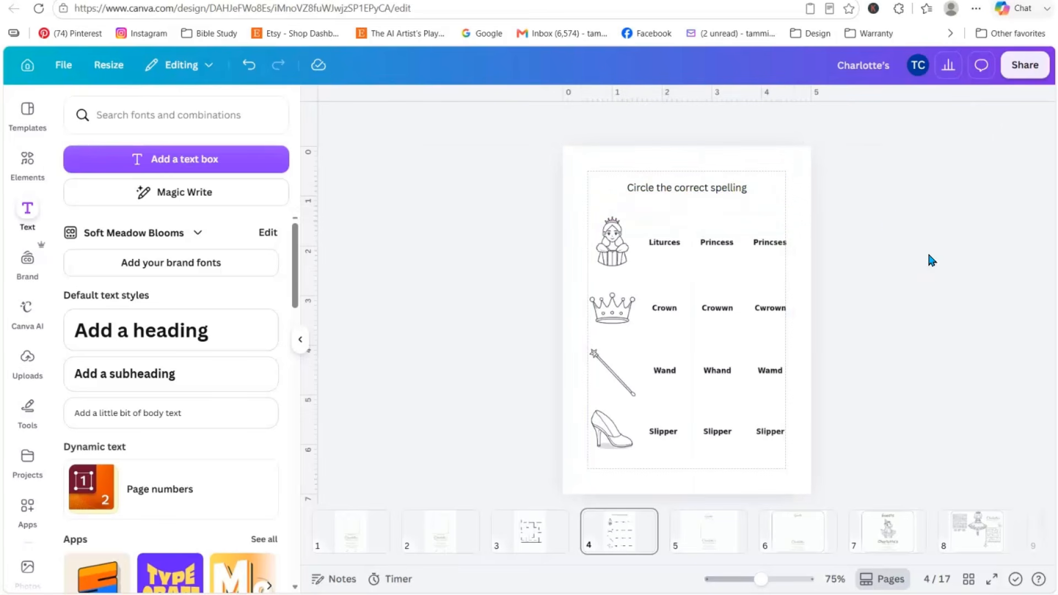
{"action": "left_click", "coordinate": [745, 274]}
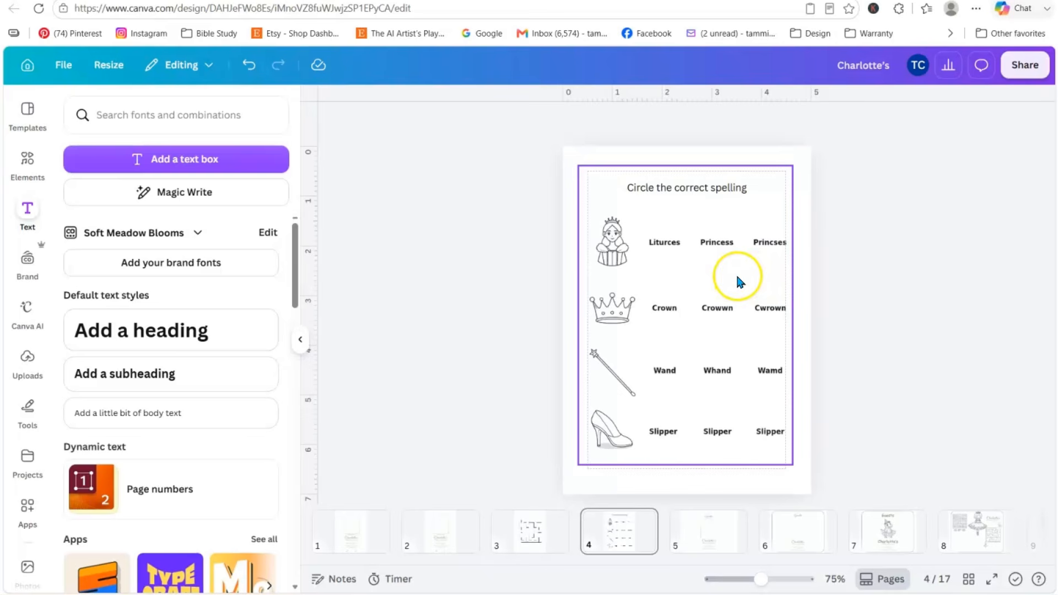
{"action": "mouse_move", "coordinate": [736, 273]}
{"action": "left_mouse_down"}
{"action": "mouse_move", "coordinate": [728, 284]}
{"action": "mouse_move", "coordinate": [742, 287]}
{"action": "left_mouse_up"}
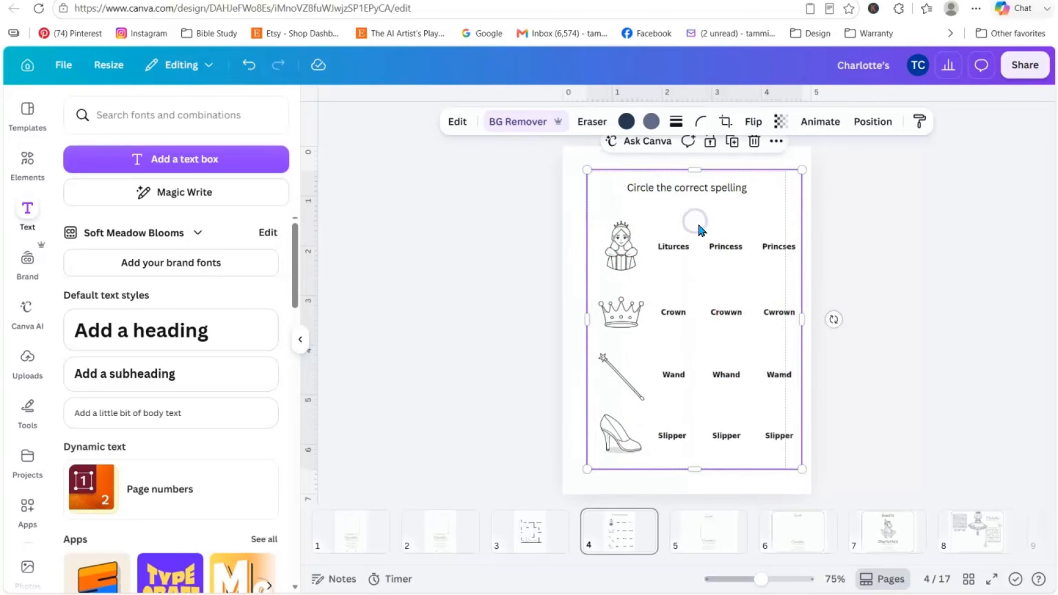
{"action": "mouse_move", "coordinate": [696, 222]}
{"action": "left_mouse_down"}
{"action": "mouse_move", "coordinate": [683, 219]}
{"action": "mouse_move", "coordinate": [693, 220]}
{"action": "left_mouse_up"}
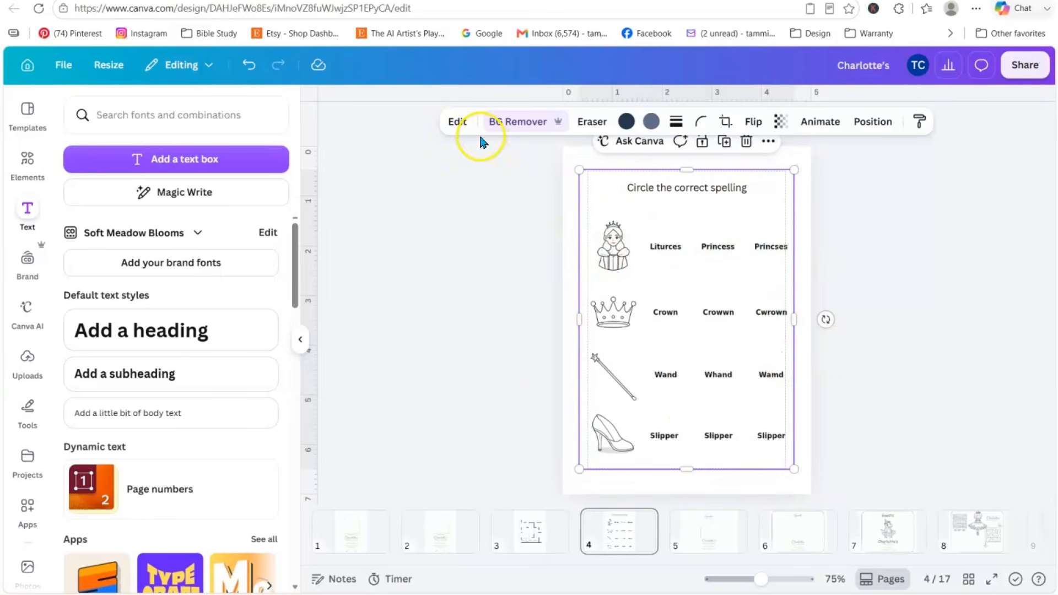
- Split the page 4 puzzle image into editable layers with Magic Layers and inspect the separated pieces
{"action": "left_click", "coordinate": [458, 121]}
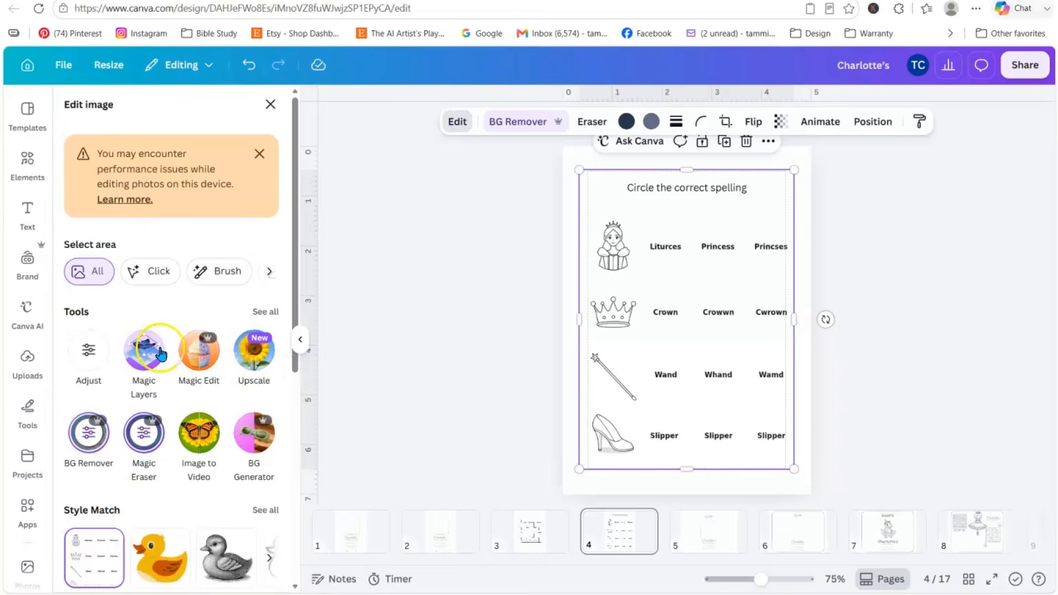
{"action": "left_click", "coordinate": [159, 352]}
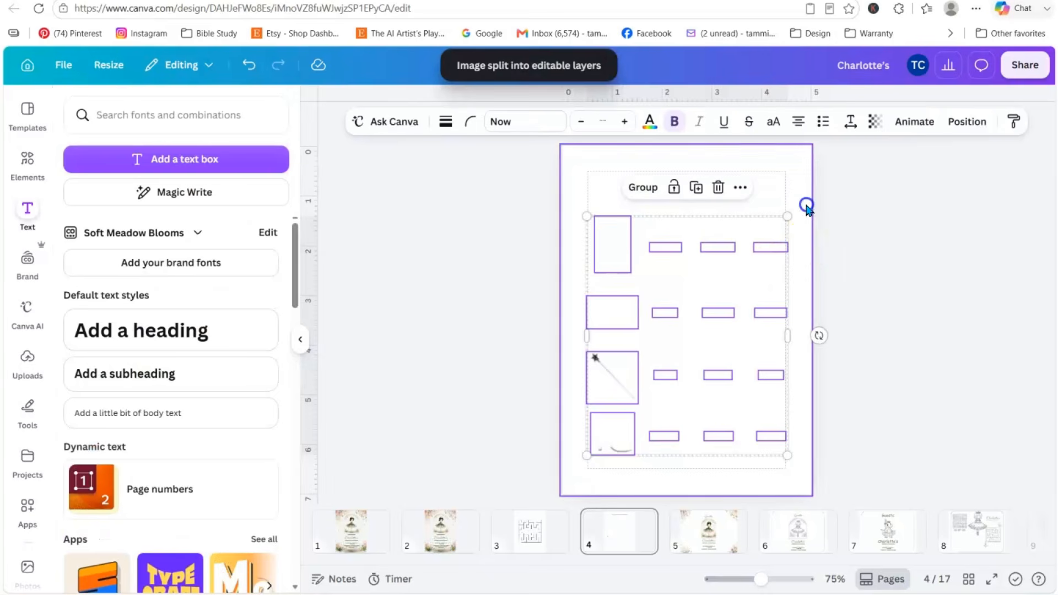
{"action": "left_click", "coordinate": [808, 206]}
{"action": "left_click", "coordinate": [698, 268]}
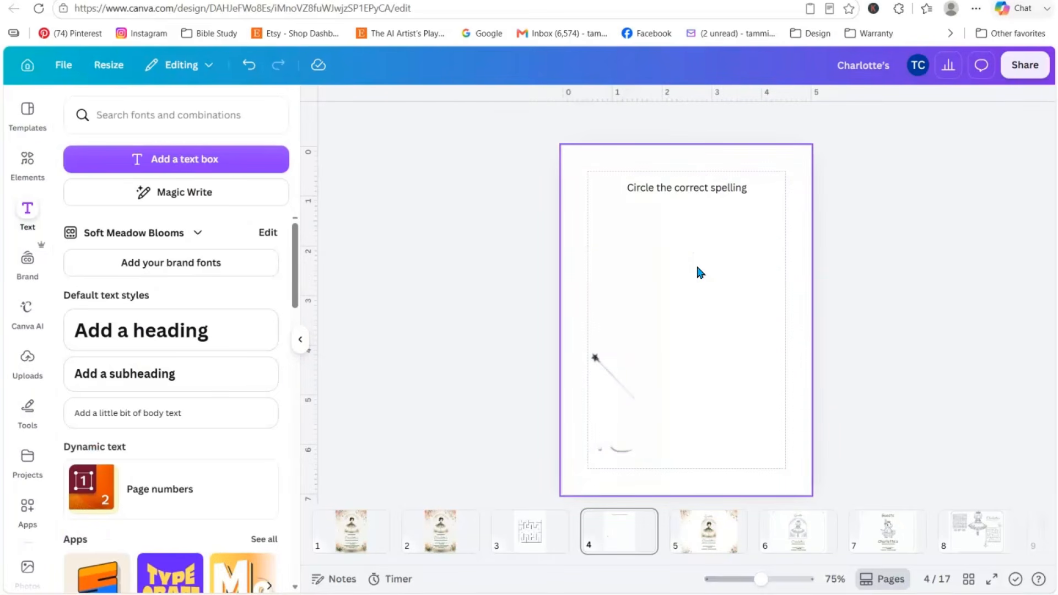
{"action": "left_click", "coordinate": [471, 183]}
{"action": "left_click", "coordinate": [638, 347]}
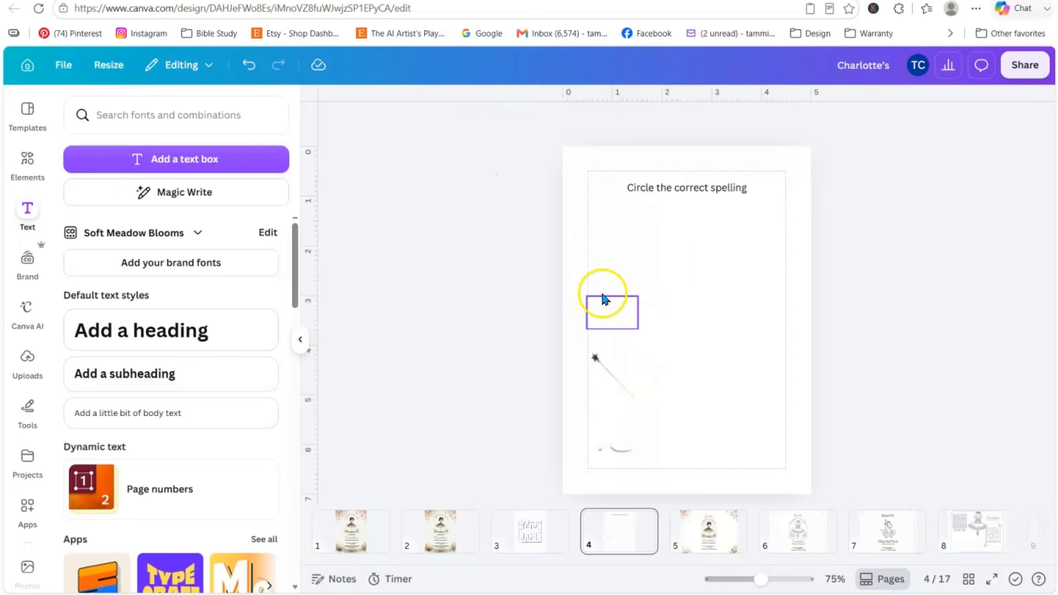
{"action": "left_click", "coordinate": [607, 249]}
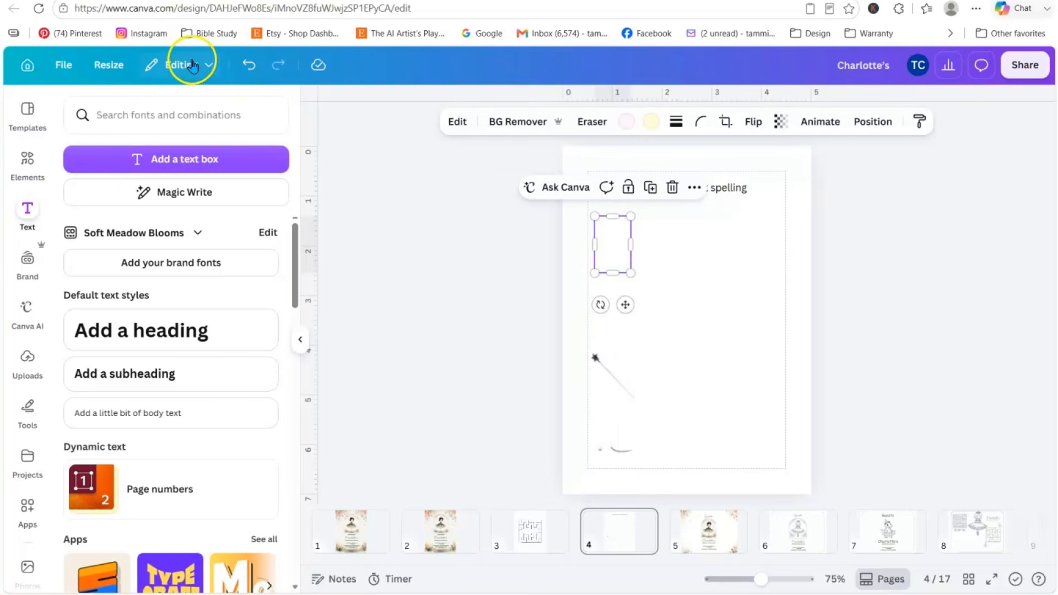
- Reload the design and reopen page 4 to check how the split puzzle layers display
{"action": "left_click", "coordinate": [39, 8]}
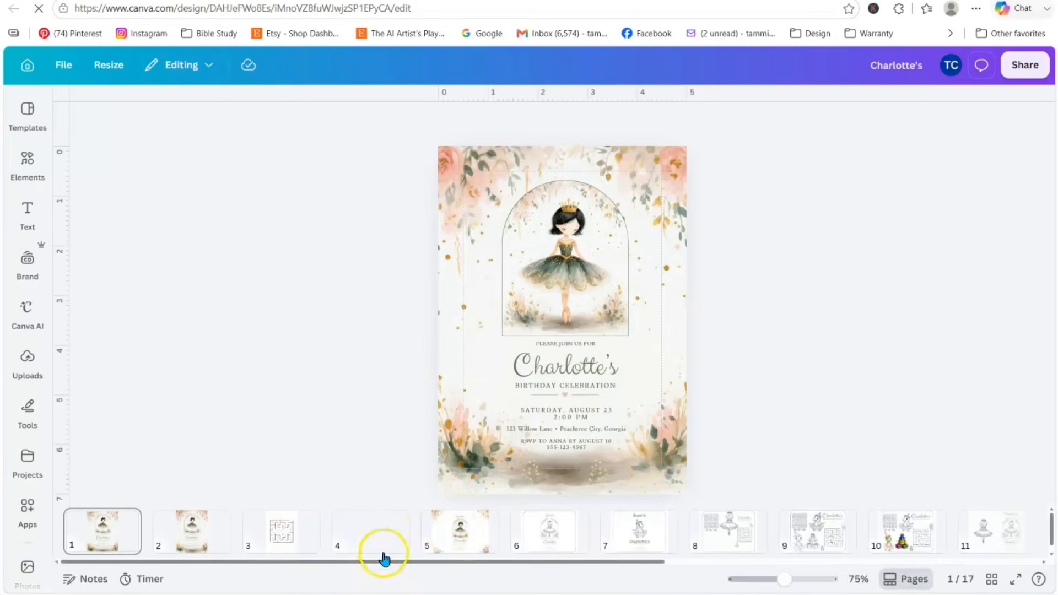
{"action": "left_click", "coordinate": [371, 538]}
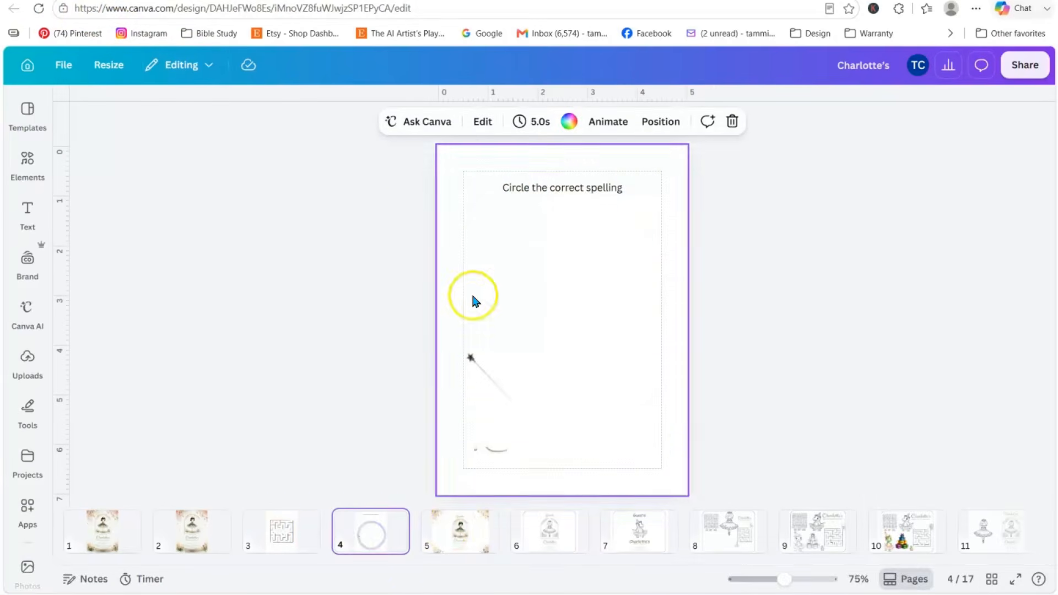
{"action": "left_click", "coordinate": [539, 272]}
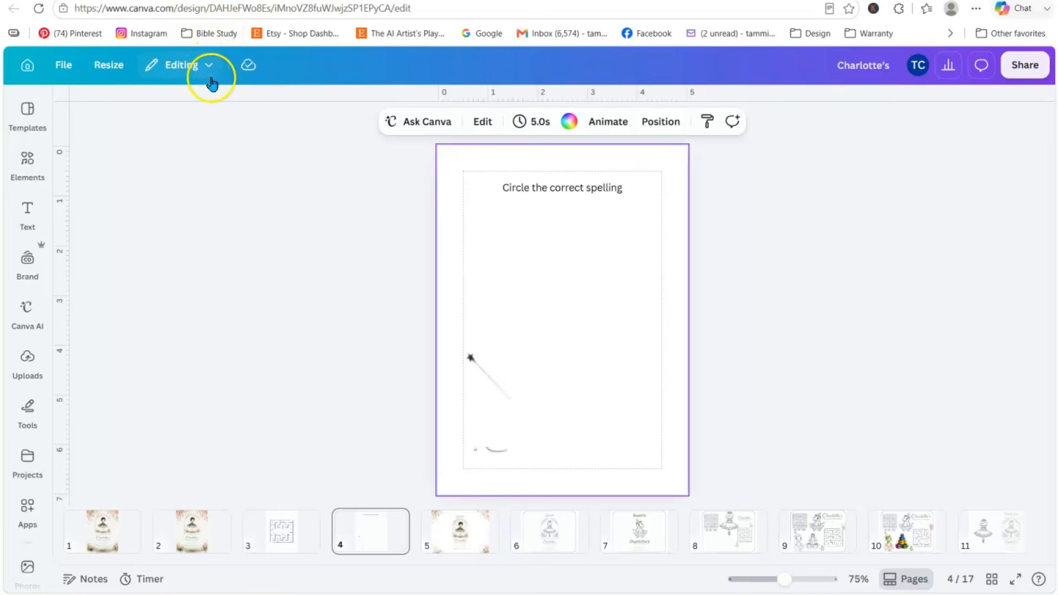
{"action": "left_click", "coordinate": [455, 247]}
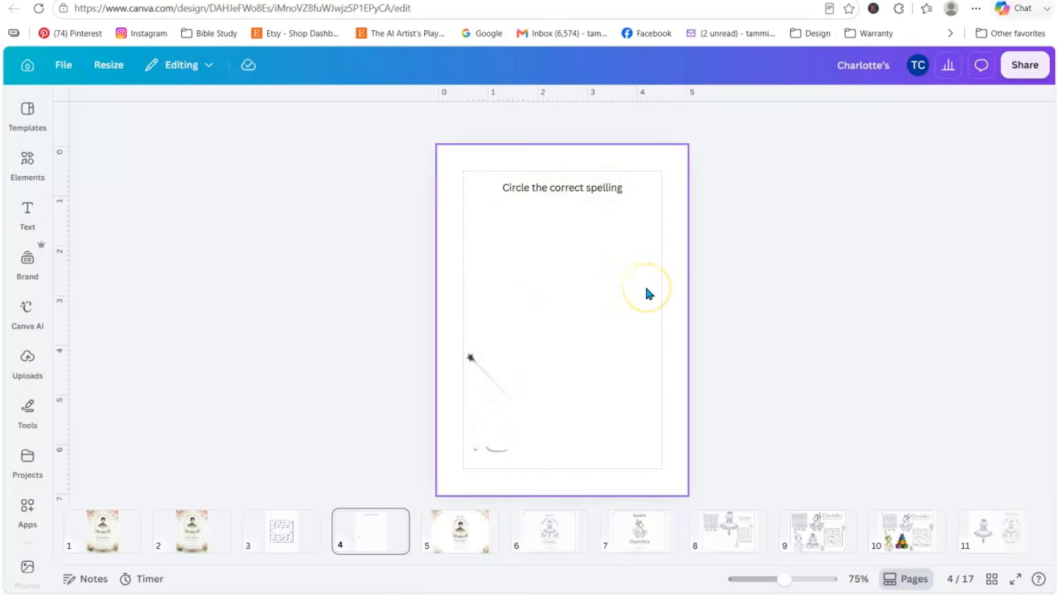
{"action": "left_click", "coordinate": [808, 280]}
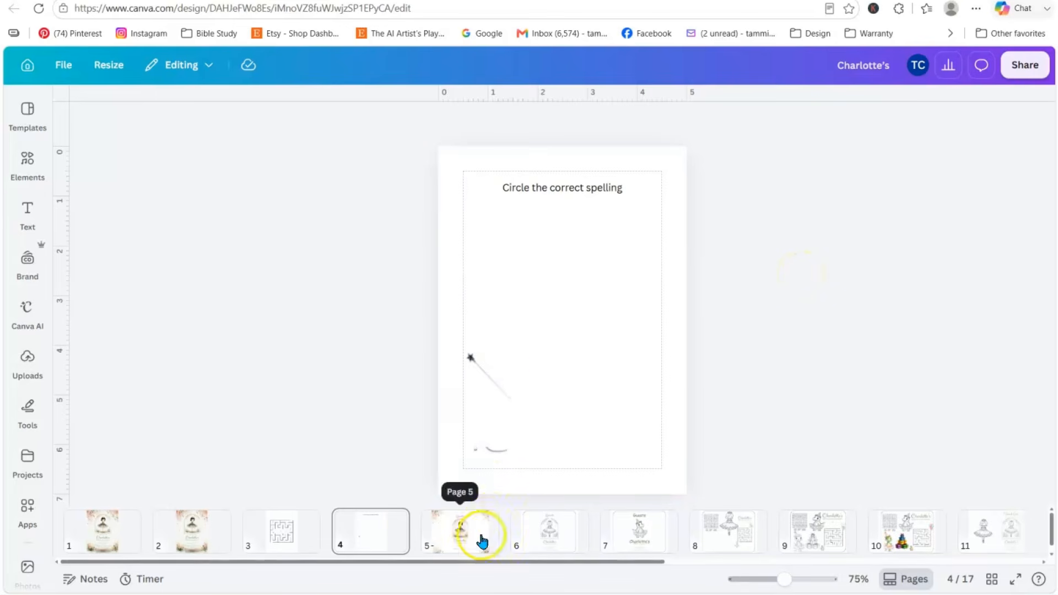
- Add a blank page after page 4 and paste the puzzle image at the upper-left corner of its margins
{"action": "left_click", "coordinate": [417, 519]}
{"action": "left_click", "coordinate": [420, 520]}
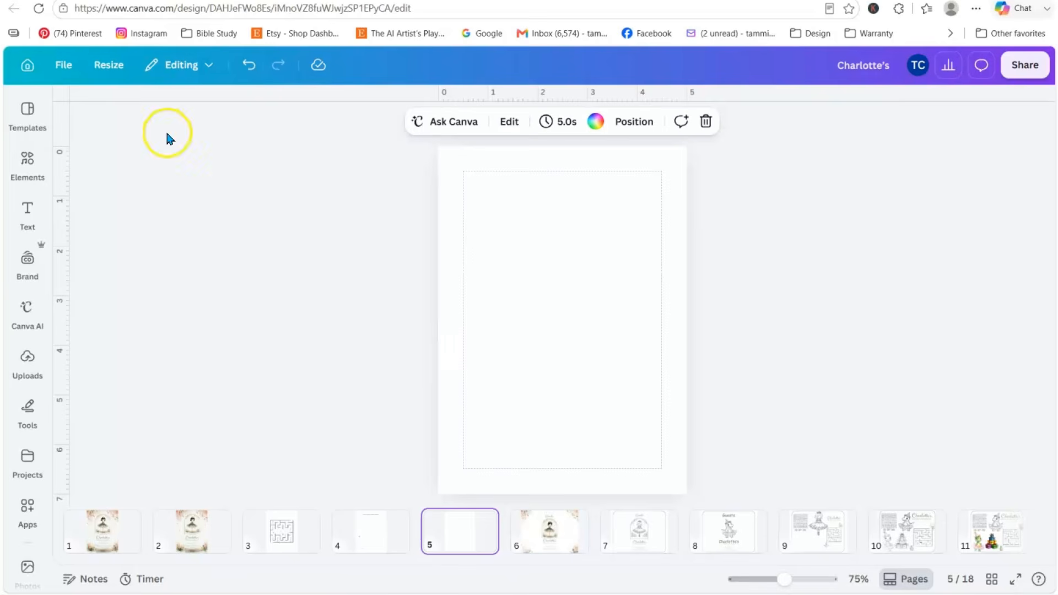
{"action": "right_click", "coordinate": [493, 204]}
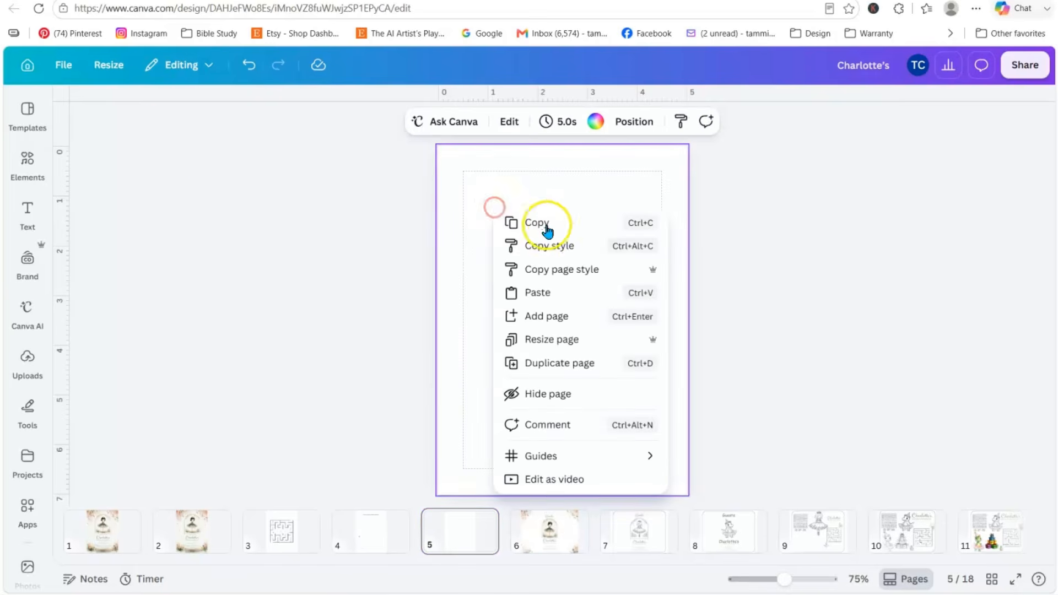
{"action": "left_click", "coordinate": [543, 292]}
{"action": "left_click_drag", "start_coordinate": [542, 259], "coordinate": [517, 237]}
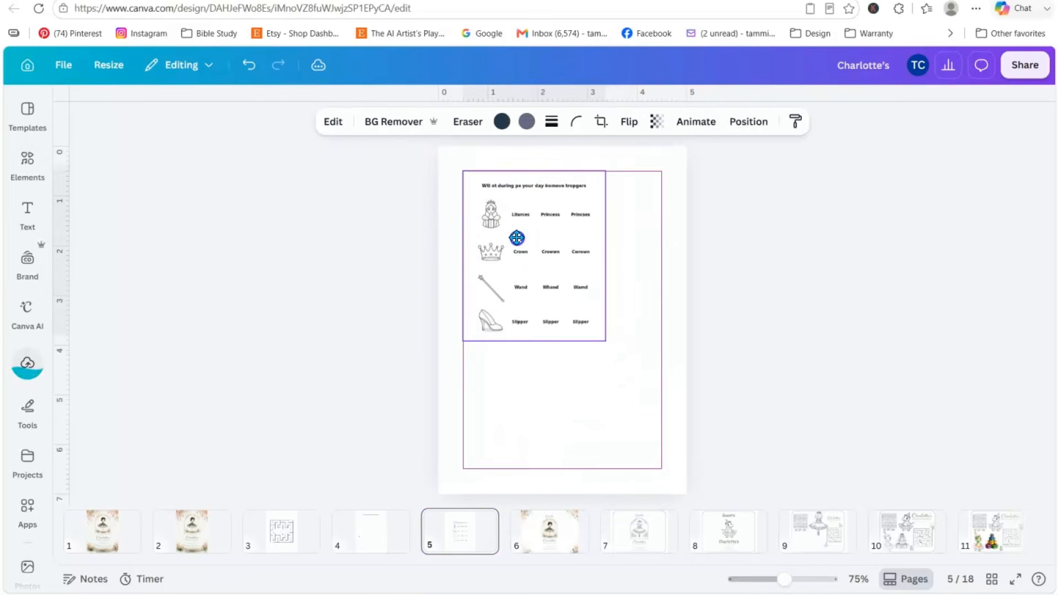
- Enlarge the pasted puzzle to about the margin width, trim its lower edge slightly and move it lower on page 5
{"action": "left_click_drag", "start_coordinate": [603, 342], "coordinate": [683, 401]}
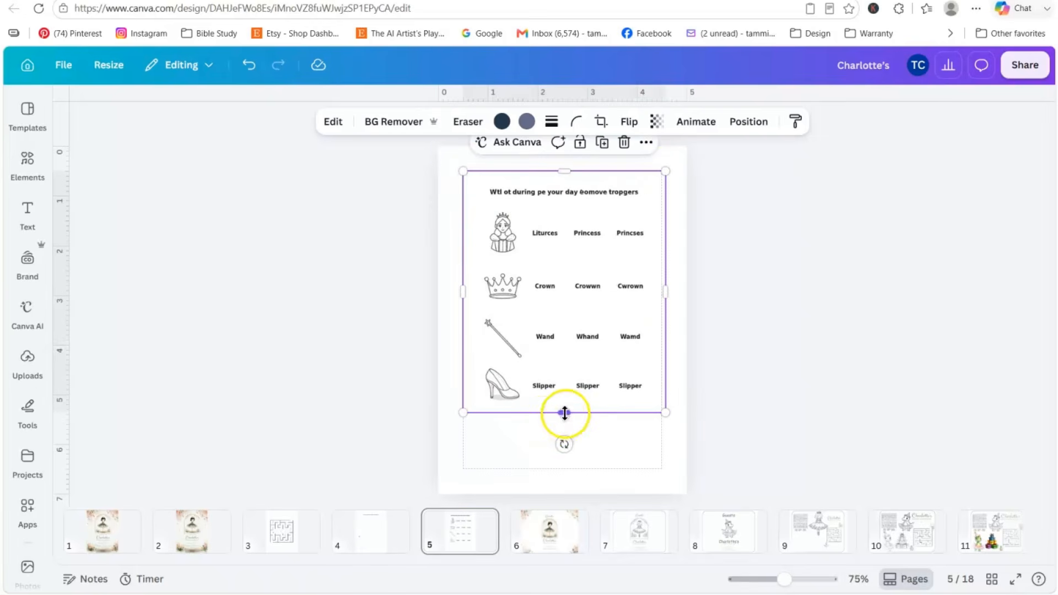
{"action": "left_click_drag", "start_coordinate": [564, 413], "coordinate": [562, 409]}
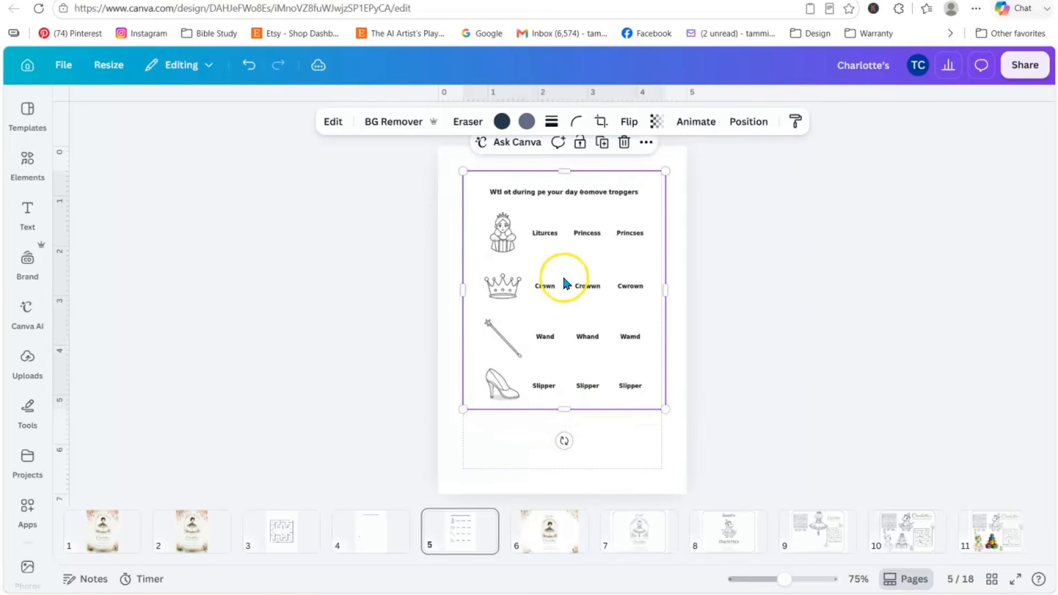
{"action": "left_click_drag", "start_coordinate": [565, 284], "coordinate": [568, 287]}
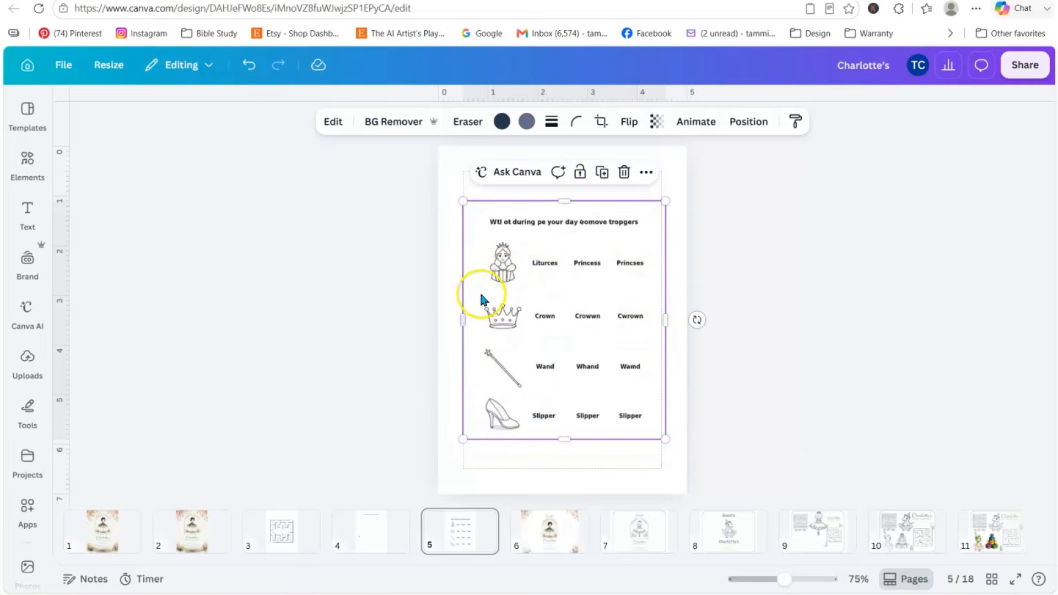
- Crop the garbled heading off the page 5 puzzle image and remove the image's background
{"action": "left_click_drag", "start_coordinate": [565, 202], "coordinate": [567, 233]}
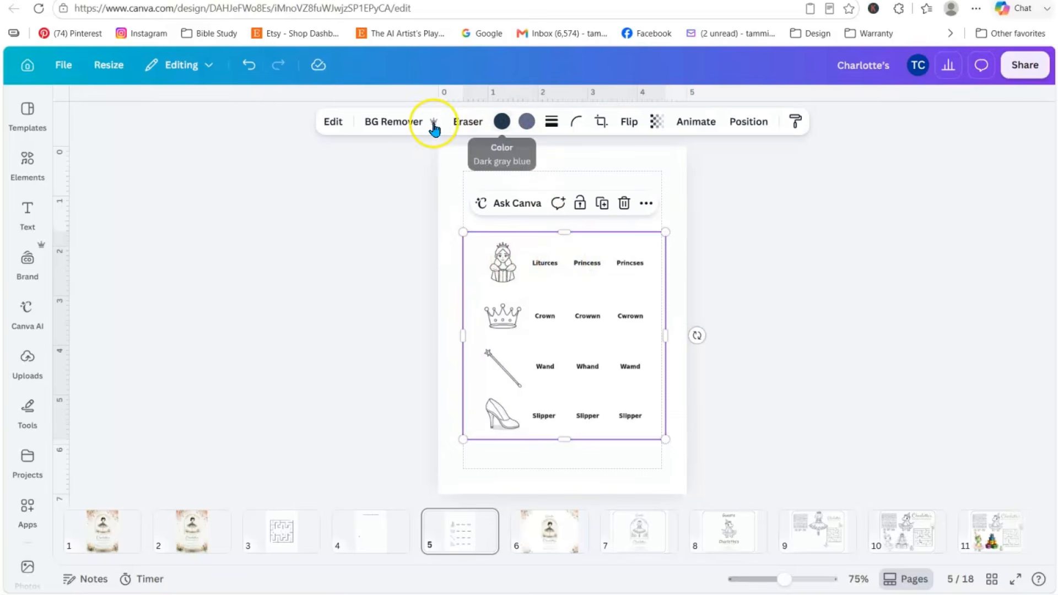
{"action": "left_click", "coordinate": [379, 122]}
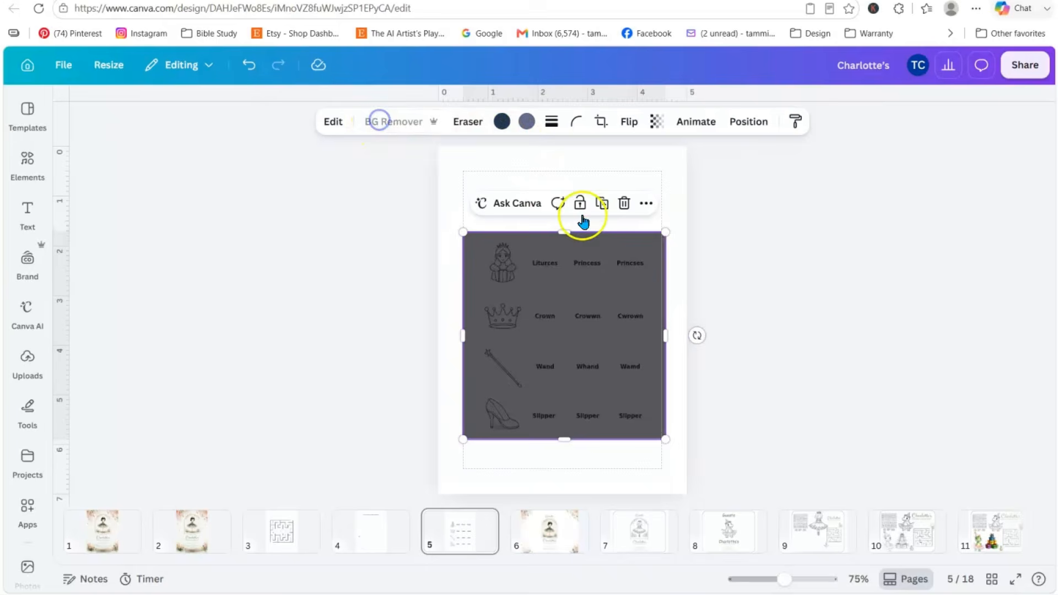
{"action": "left_click", "coordinate": [878, 298]}
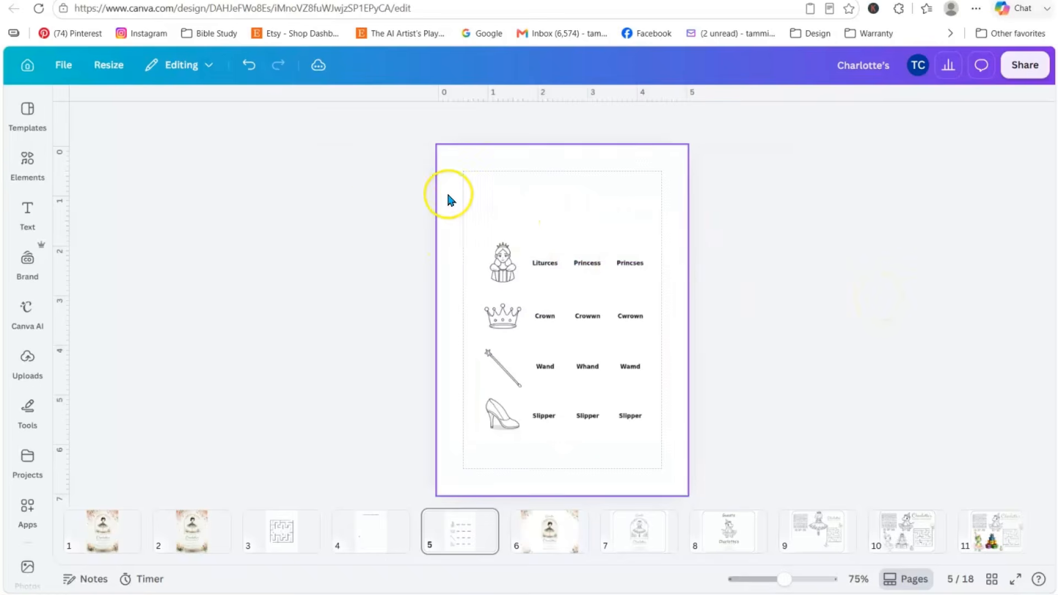
- Nudge the puzzle image slightly lower and crop away its picture column, keeping only the three word columns
{"action": "left_click", "coordinate": [540, 371]}
{"action": "mouse_move", "coordinate": [541, 371]}
{"action": "left_mouse_down"}
{"action": "mouse_move", "coordinate": [533, 384]}
{"action": "mouse_move", "coordinate": [538, 375]}
{"action": "left_mouse_up"}
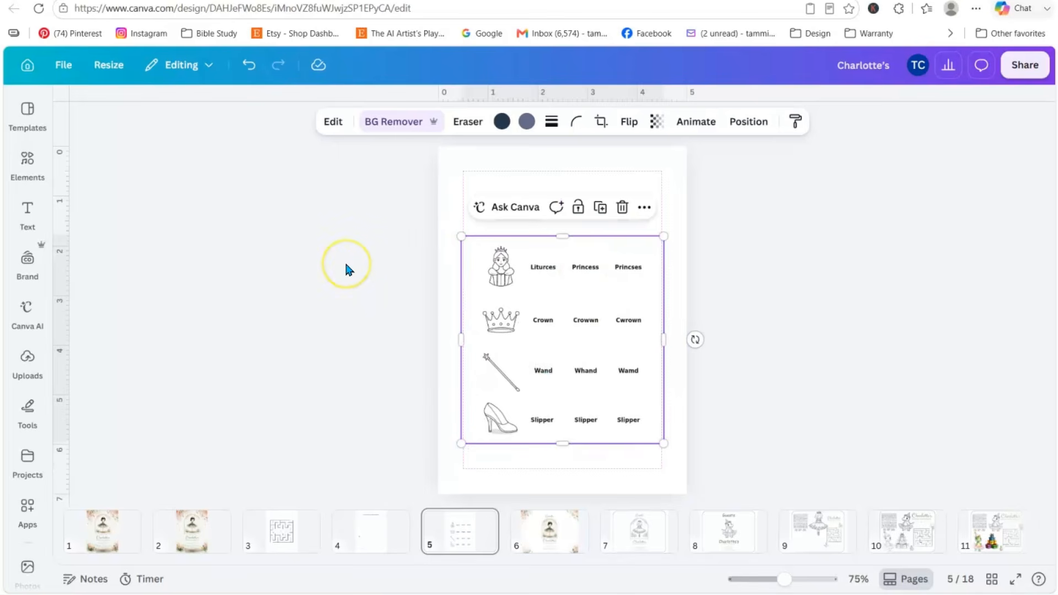
{"action": "left_click", "coordinate": [759, 236]}
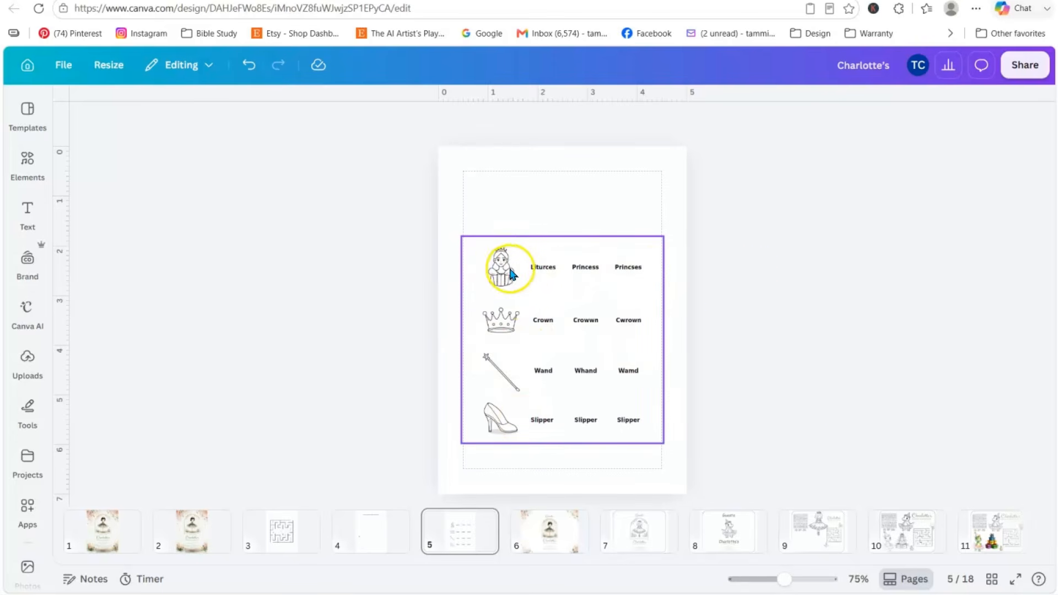
{"action": "left_click", "coordinate": [464, 356]}
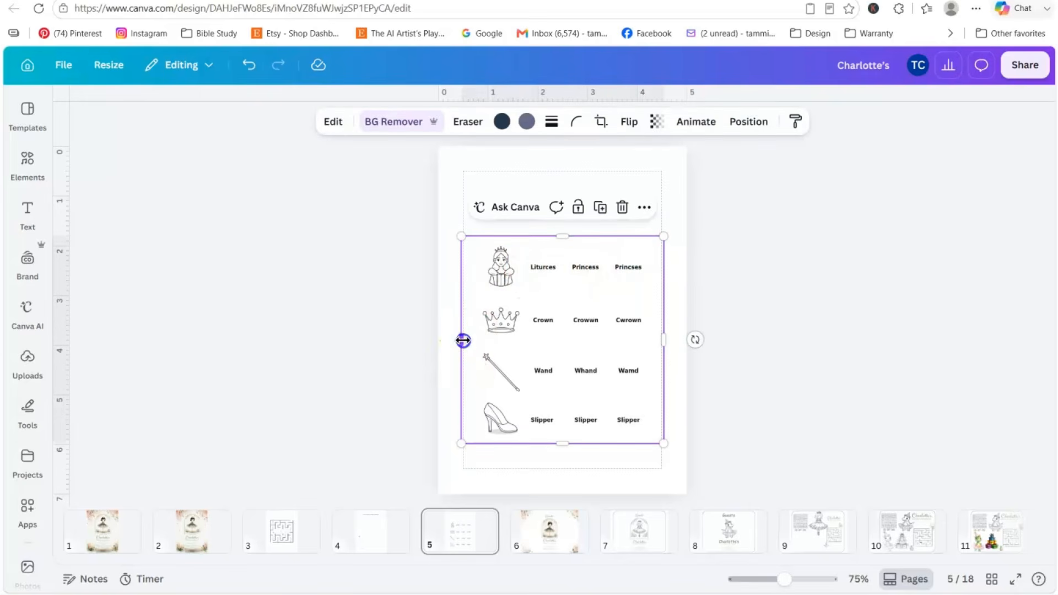
{"action": "left_click_drag", "start_coordinate": [463, 341], "coordinate": [527, 343]}
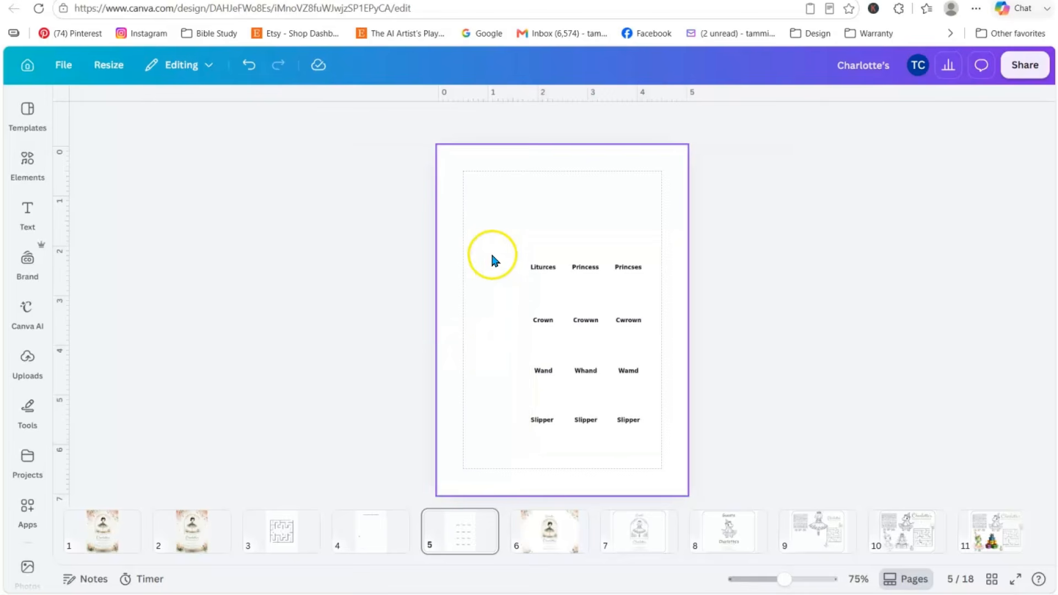
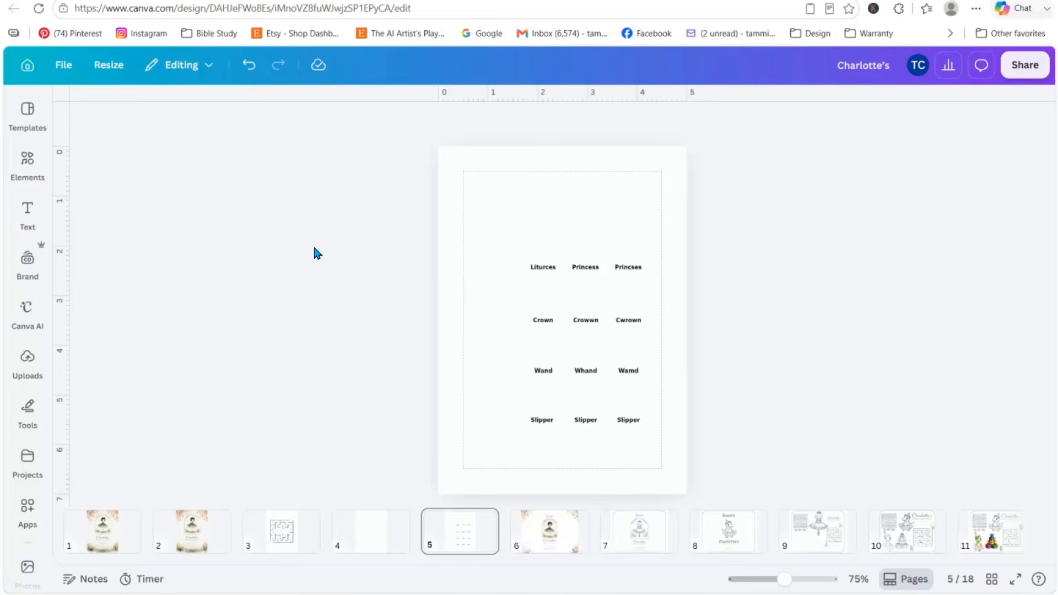
- Switch to Artistly and open the Maze Generator settings among the kids' puzzle tools
{"action": "left_click", "coordinate": [660, 1]}
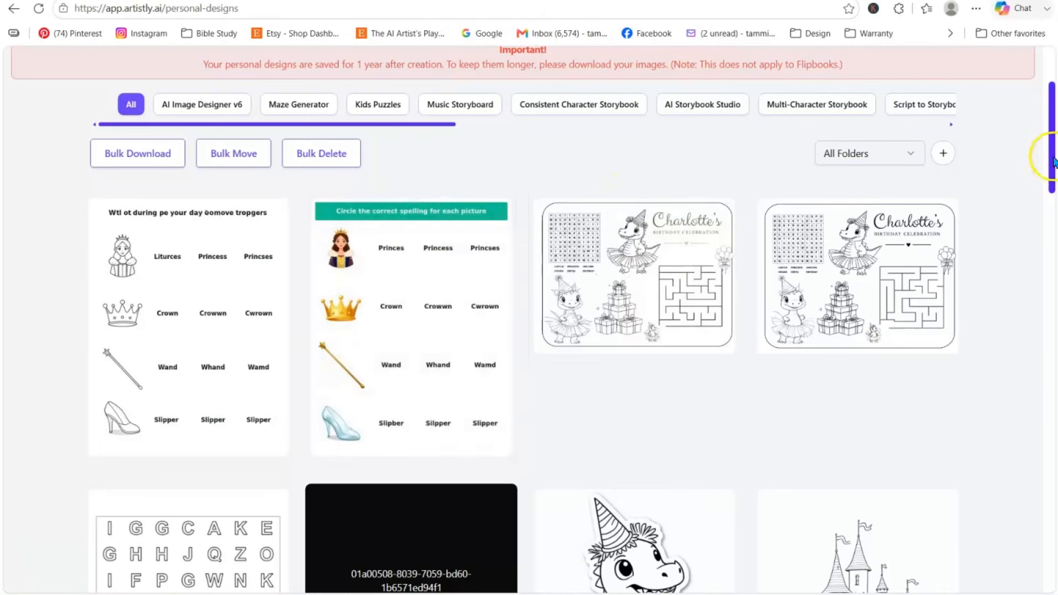
{"action": "left_click_drag", "start_coordinate": [1052, 156], "coordinate": [1052, 13]}
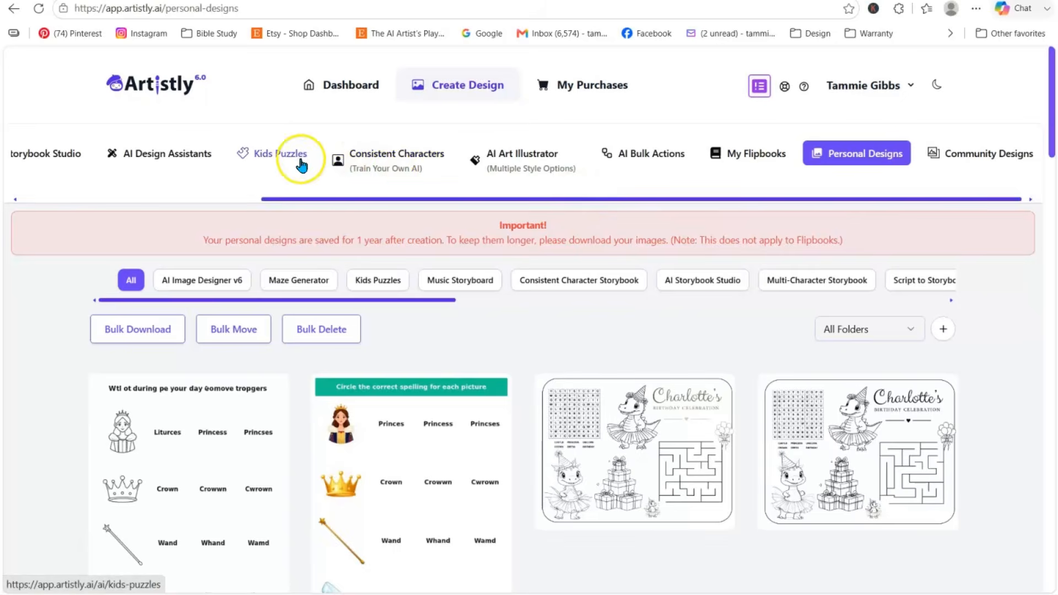
{"action": "left_click", "coordinate": [273, 157]}
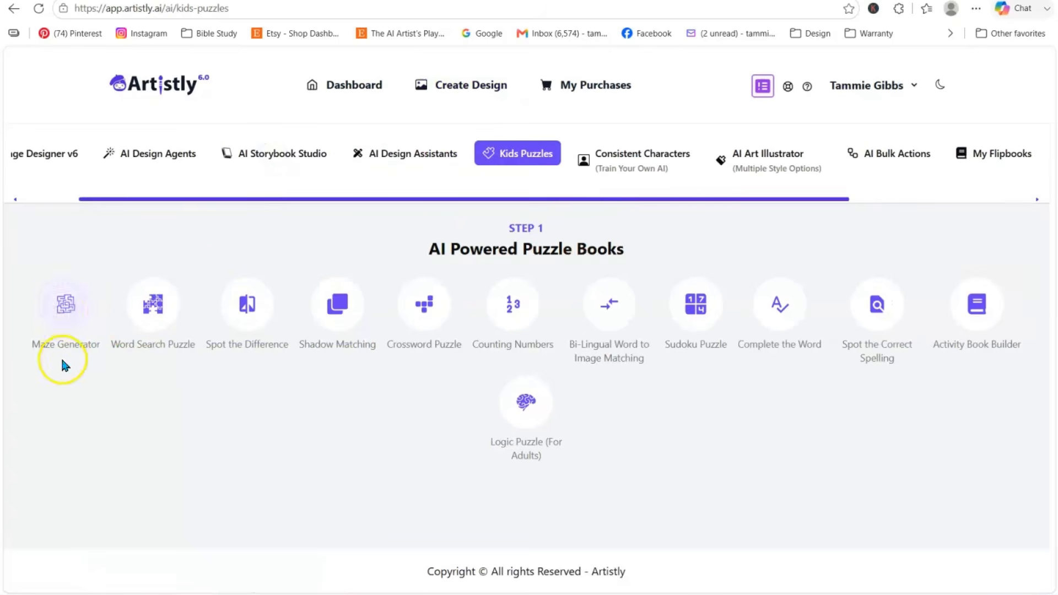
{"action": "left_click", "coordinate": [62, 315]}
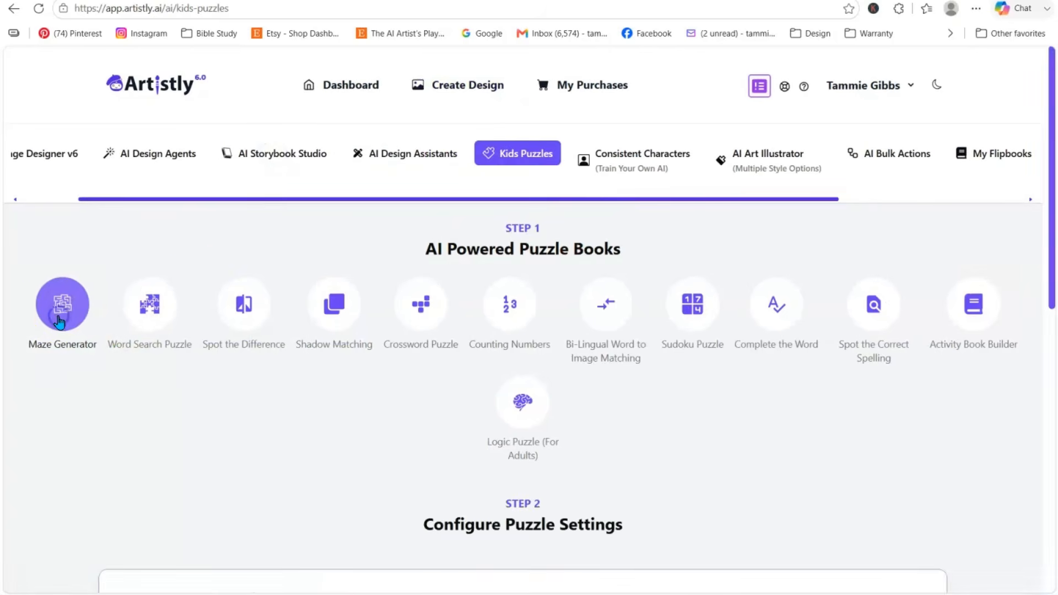
{"action": "scroll", "coordinate": [60, 323], "scroll_direction": "down", "scroll_amount": 2}
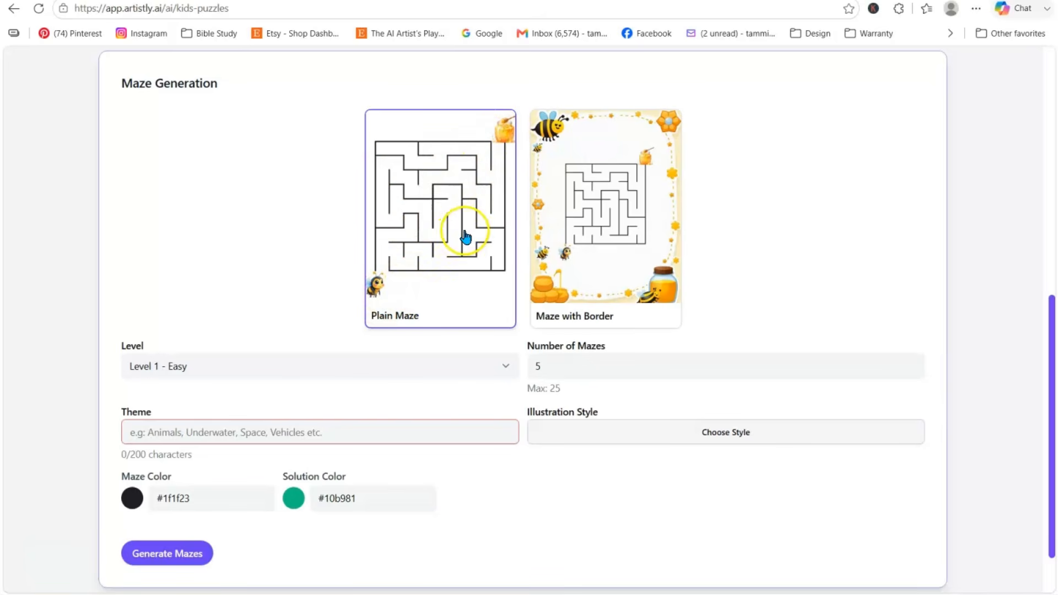
- Review the available illustration styles and choose Doodle Style Illustration for the plain maze
{"action": "left_click", "coordinate": [615, 427]}
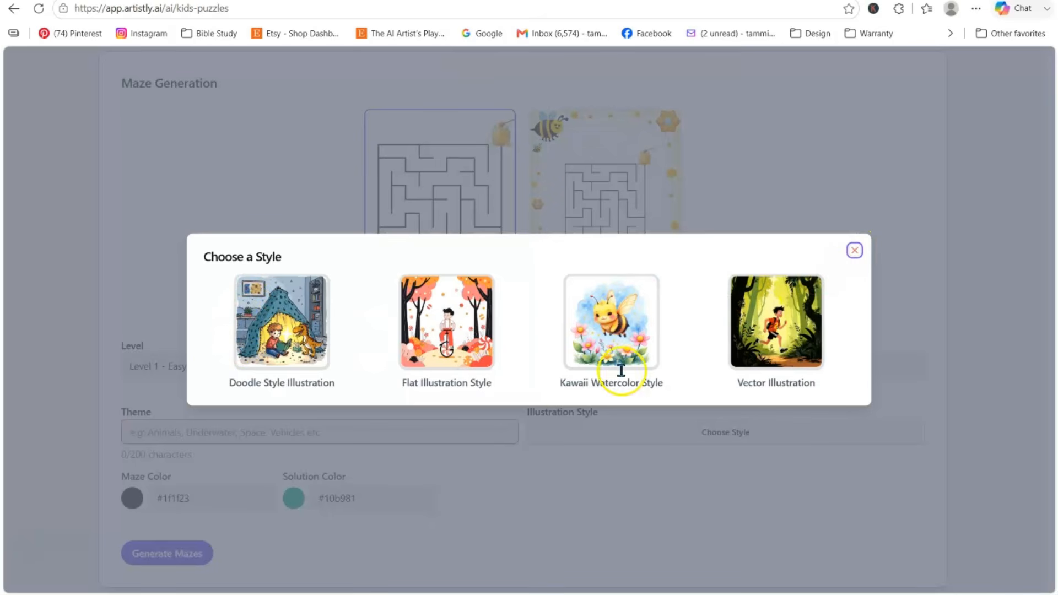
{"action": "left_click", "coordinate": [855, 252]}
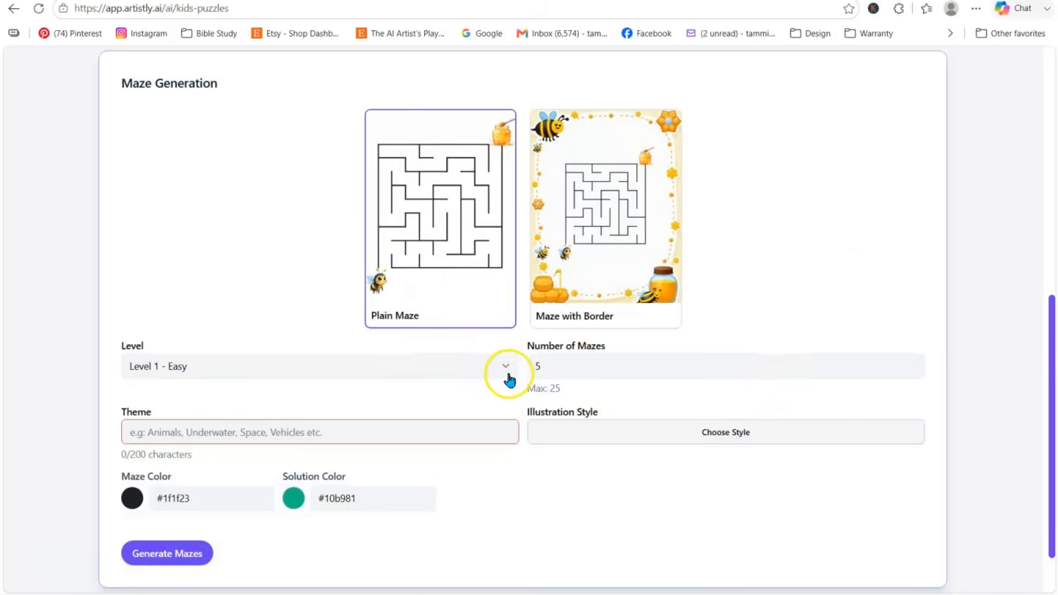
{"action": "left_click", "coordinate": [595, 433]}
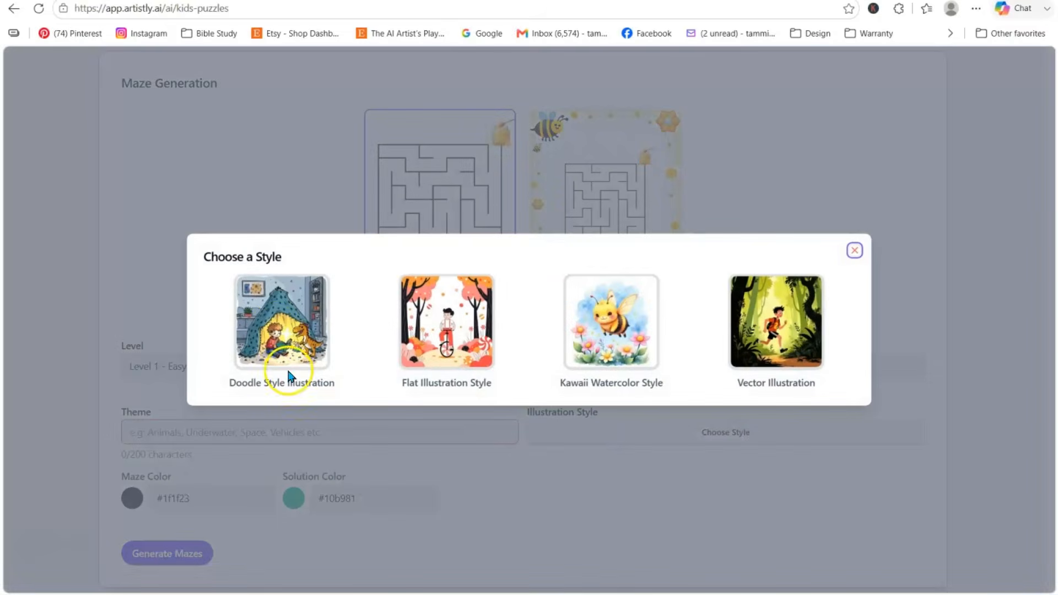
{"action": "left_click", "coordinate": [273, 326]}
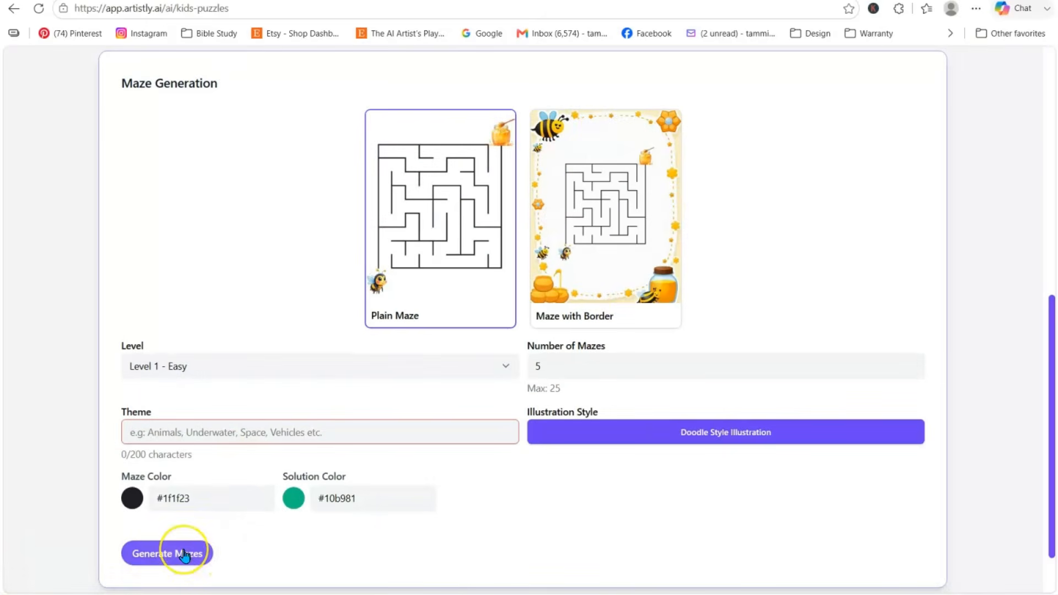
- Set the maze theme to animals and the number of mazes to 1, and generate the maze
{"action": "scroll", "coordinate": [185, 557], "scroll_direction": "down", "scroll_amount": 1}
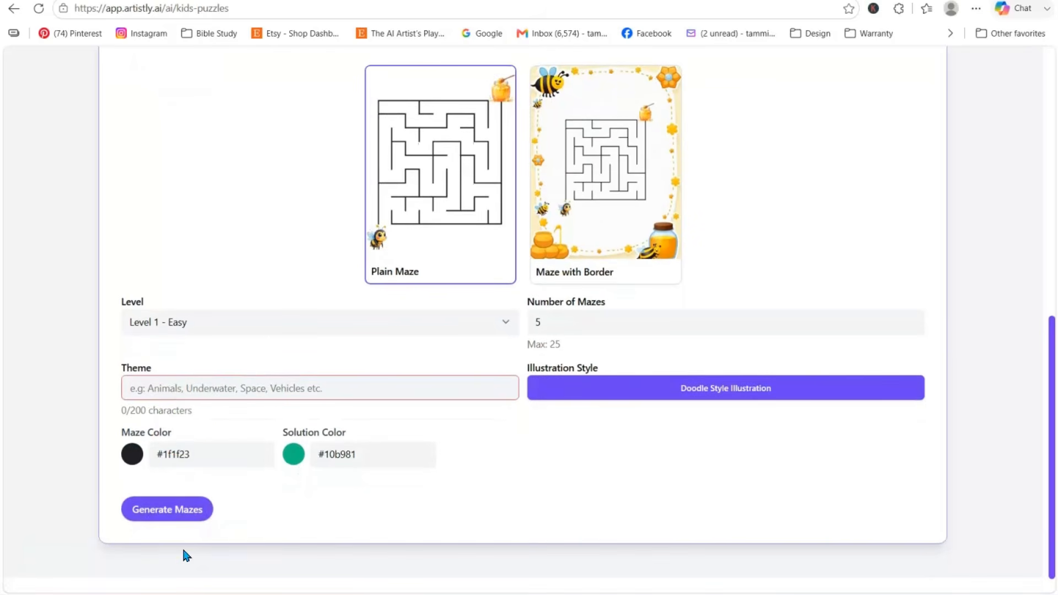
{"action": "left_click", "coordinate": [187, 399]}
{"action": "type", "text": "animals"}
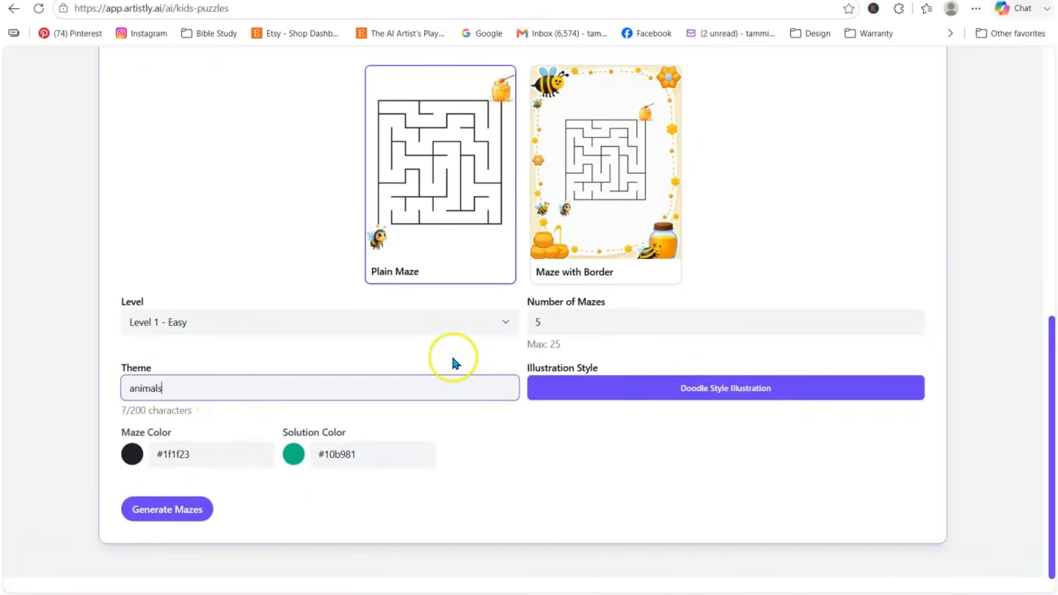
{"action": "left_click", "coordinate": [568, 321]}
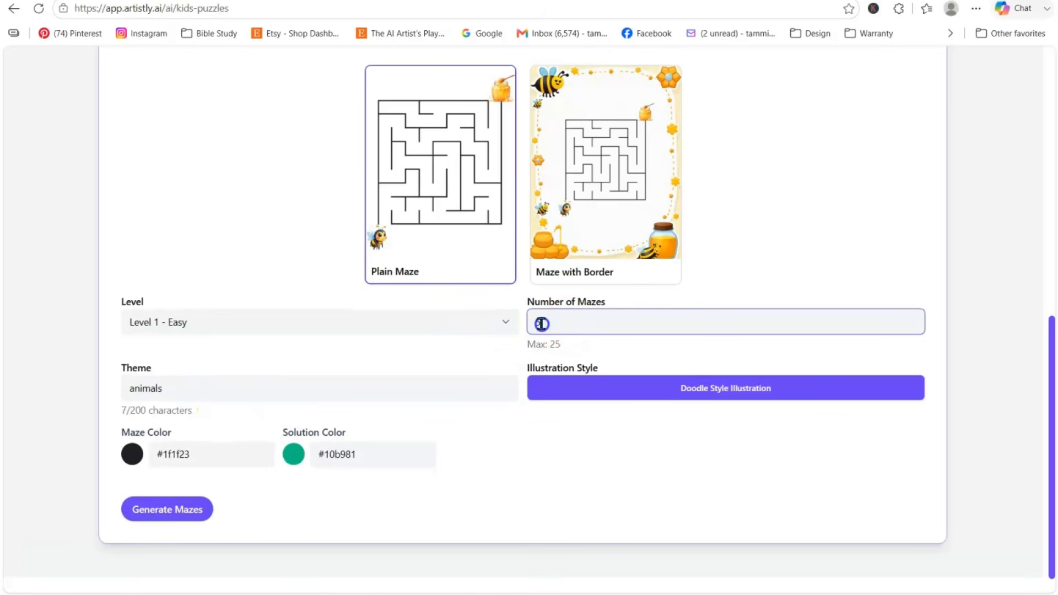
{"action": "key", "text": "BackSpace"}
{"action": "type", "text": "1"}
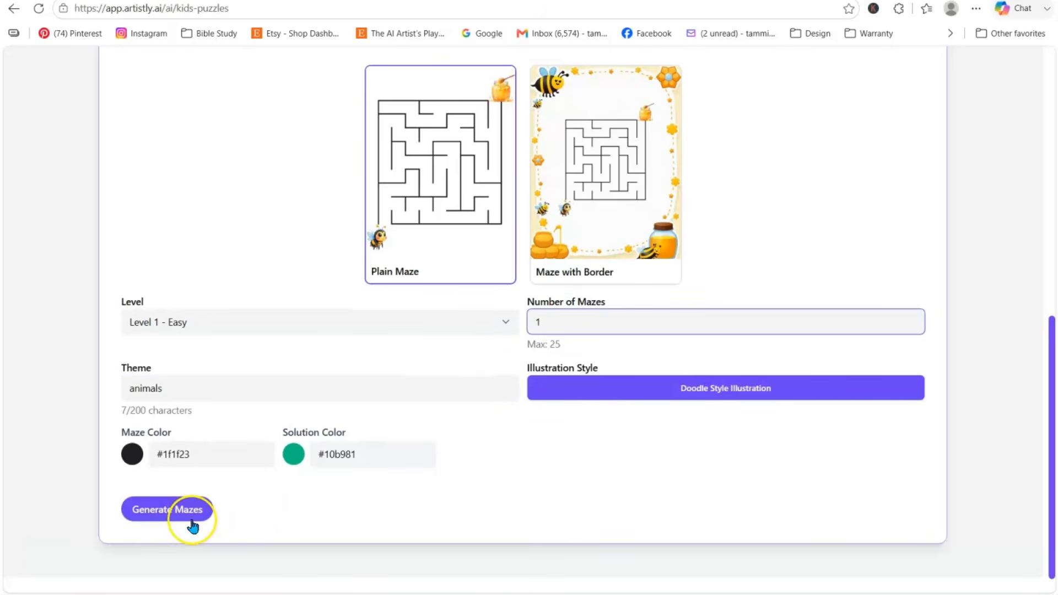
{"action": "left_click", "coordinate": [166, 509]}
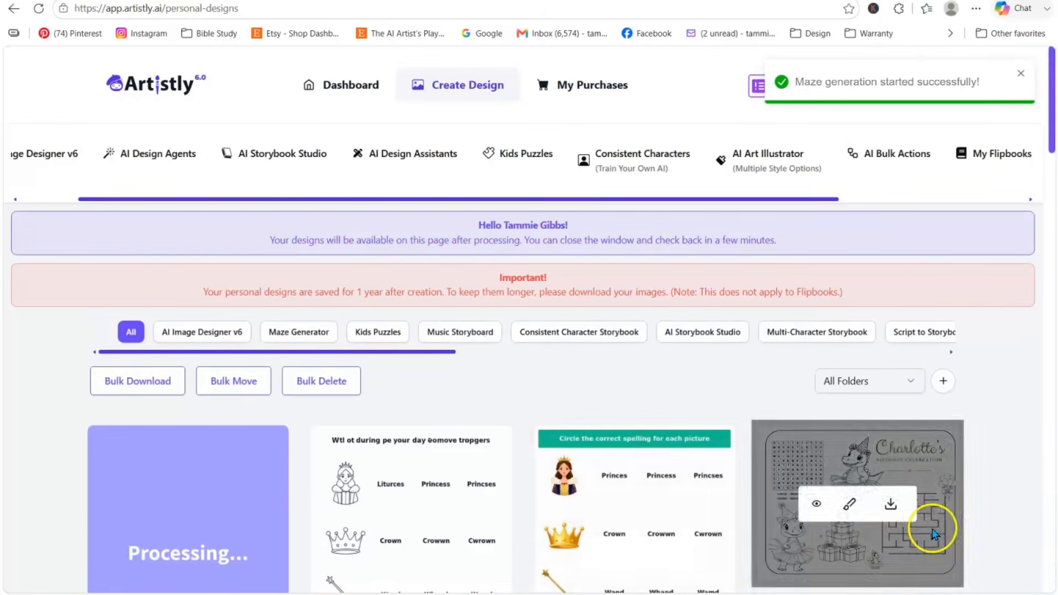
- Refresh the personal designs page and view the newly generated maze in its detail window, closing it when done
{"action": "left_click_drag", "start_coordinate": [1053, 124], "coordinate": [1052, 165]}
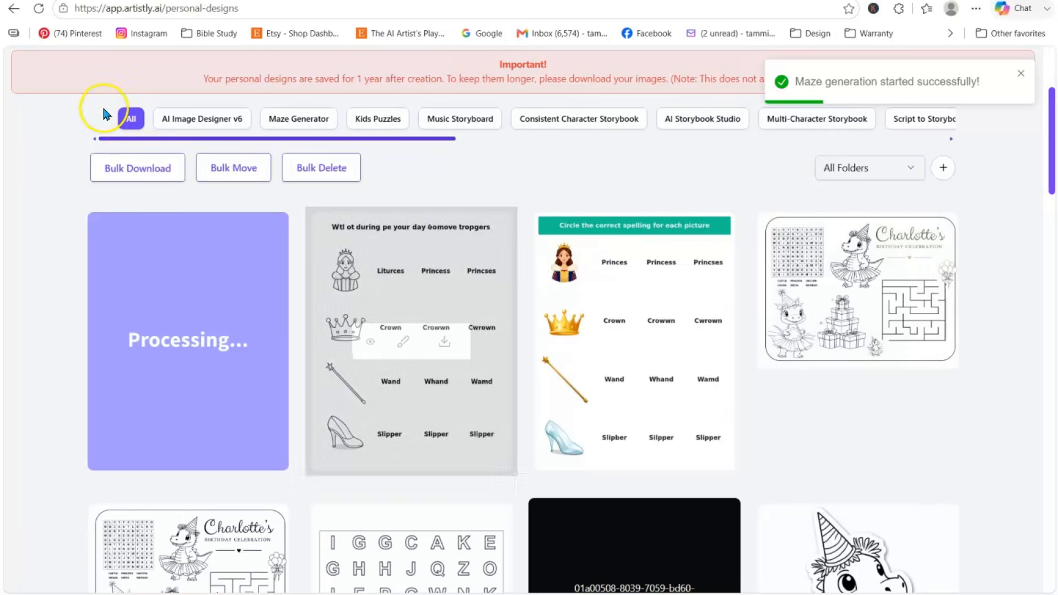
{"action": "left_click", "coordinate": [39, 11]}
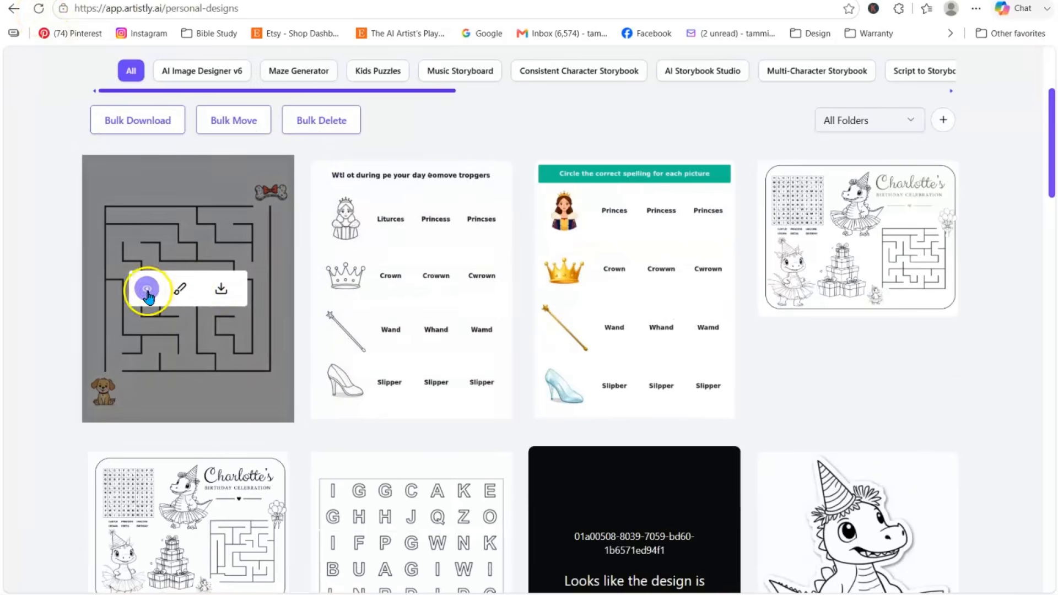
{"action": "left_click", "coordinate": [147, 289]}
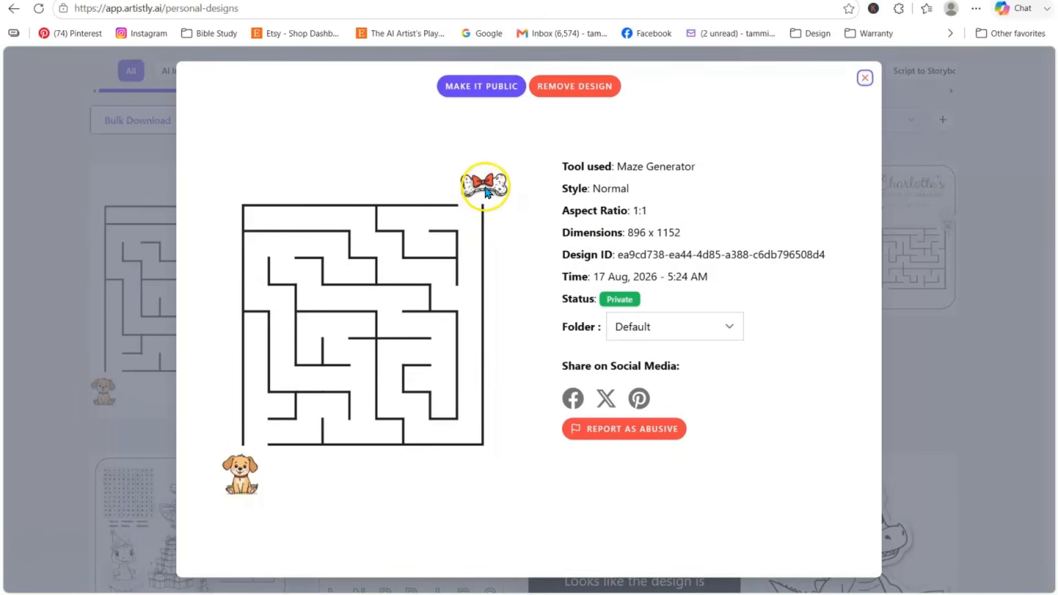
{"action": "left_click", "coordinate": [866, 77]}
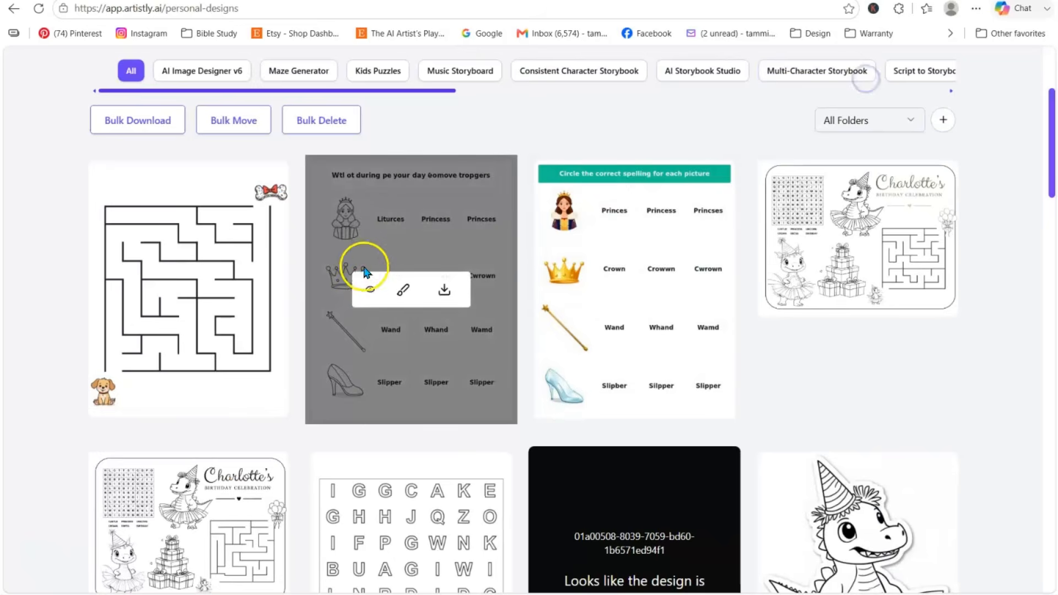
{"action": "mouse_move", "coordinate": [406, 292]}
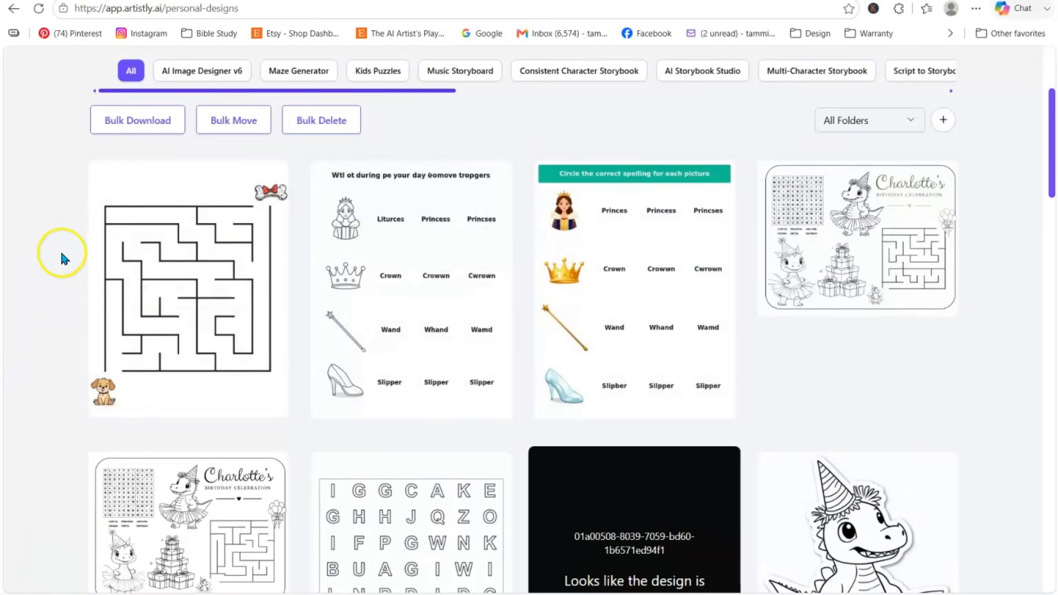
{"action": "mouse_move", "coordinate": [170, 338]}
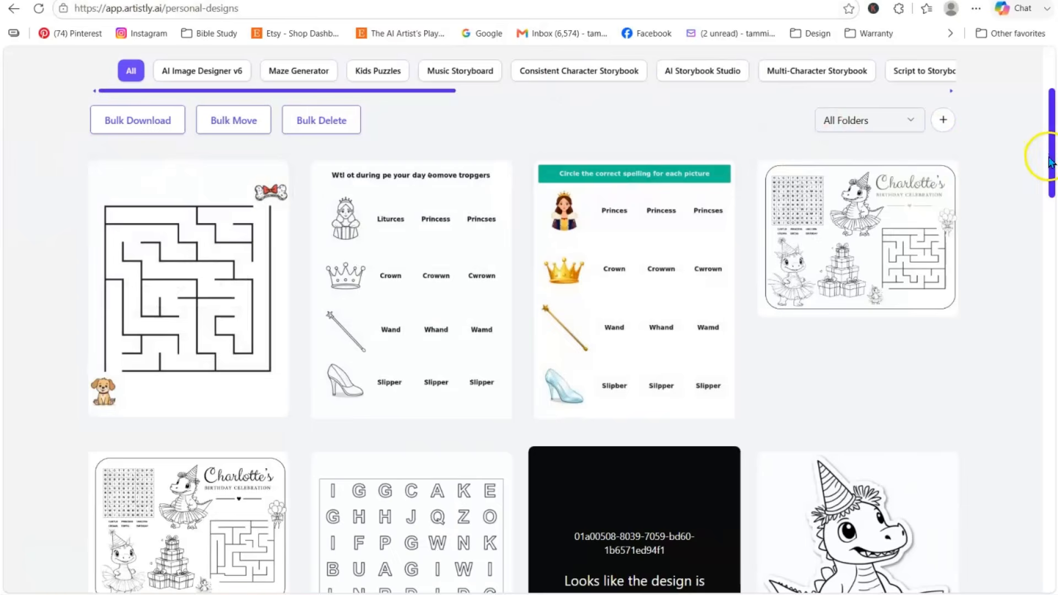
- Open the Activity Book Builder among the kids' puzzle tools and examine its puzzle book settings
{"action": "left_click_drag", "start_coordinate": [1052, 152], "coordinate": [1050, 15]}
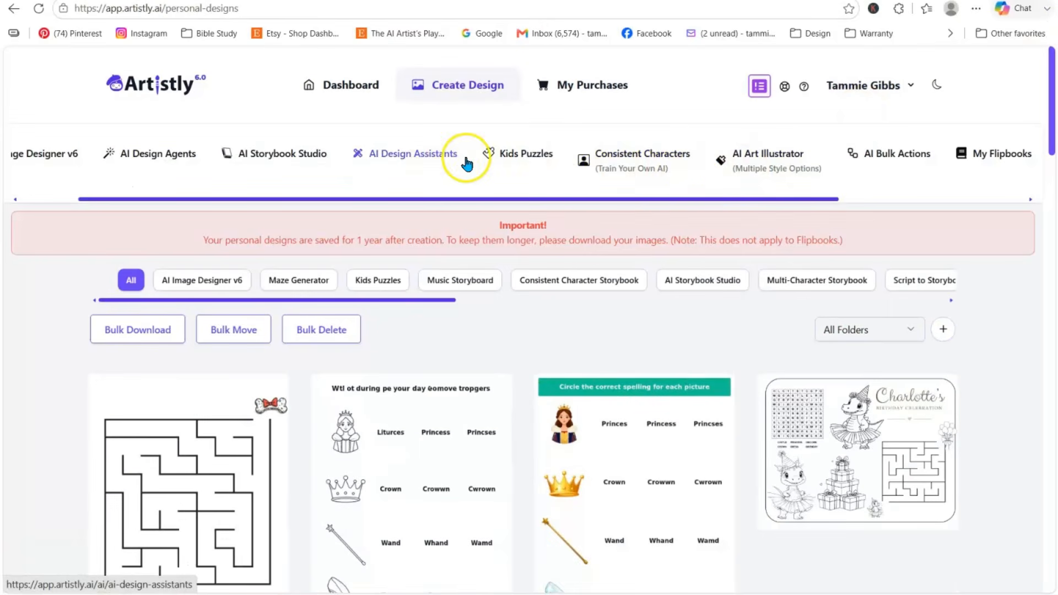
{"action": "left_click", "coordinate": [491, 154]}
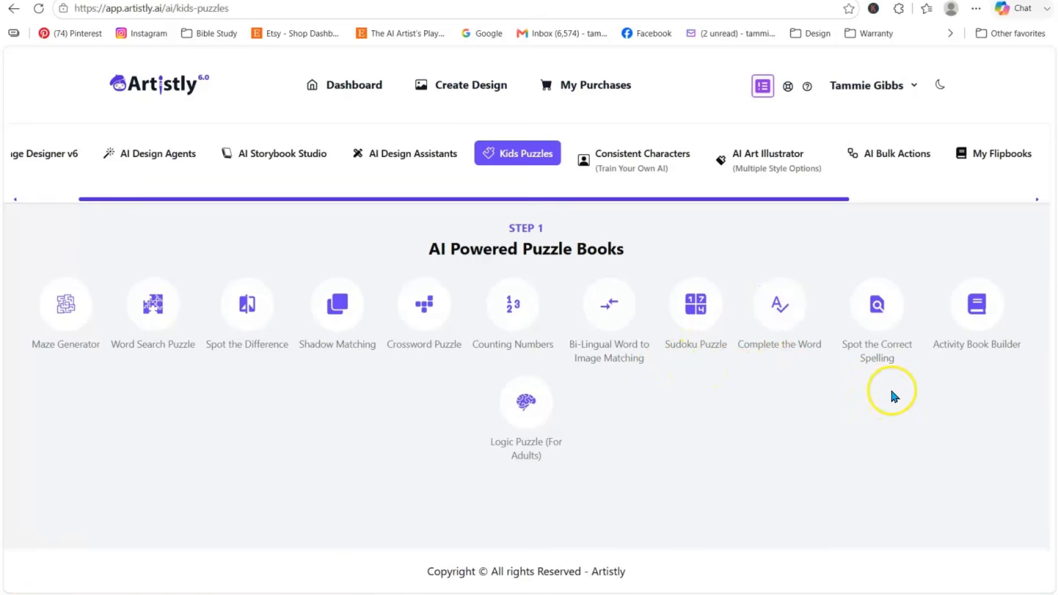
{"action": "left_click", "coordinate": [990, 354]}
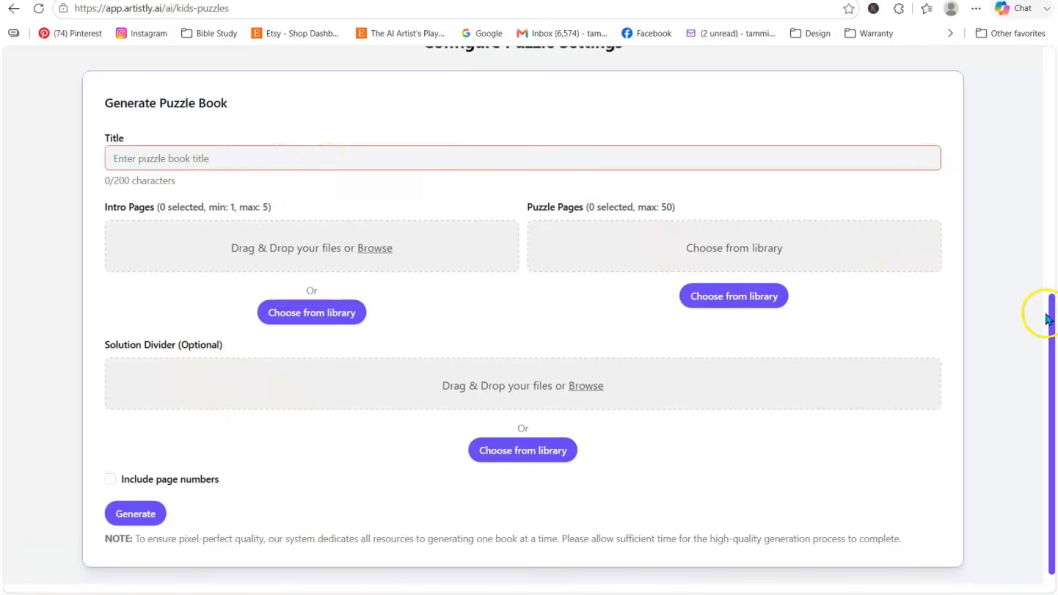
{"action": "left_click_drag", "start_coordinate": [1050, 326], "coordinate": [1050, 77]}
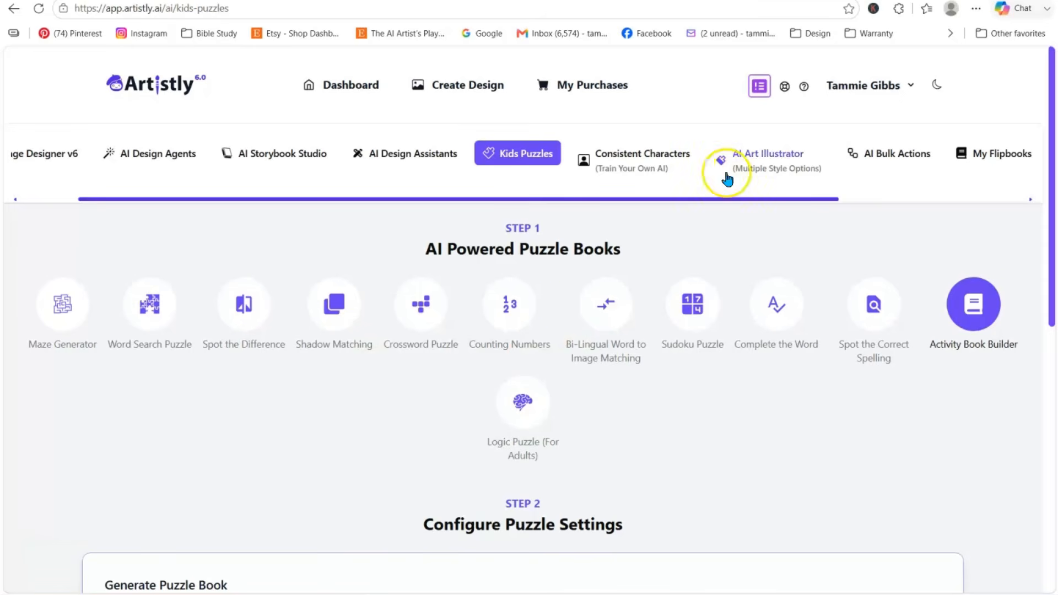
- Examine the options in AI Art Illustrator, AI Image Designer v6, AI Design Agents, AI Storybook Studio, Kids Puzzles and Consistent Characters
{"action": "left_click", "coordinate": [765, 159]}
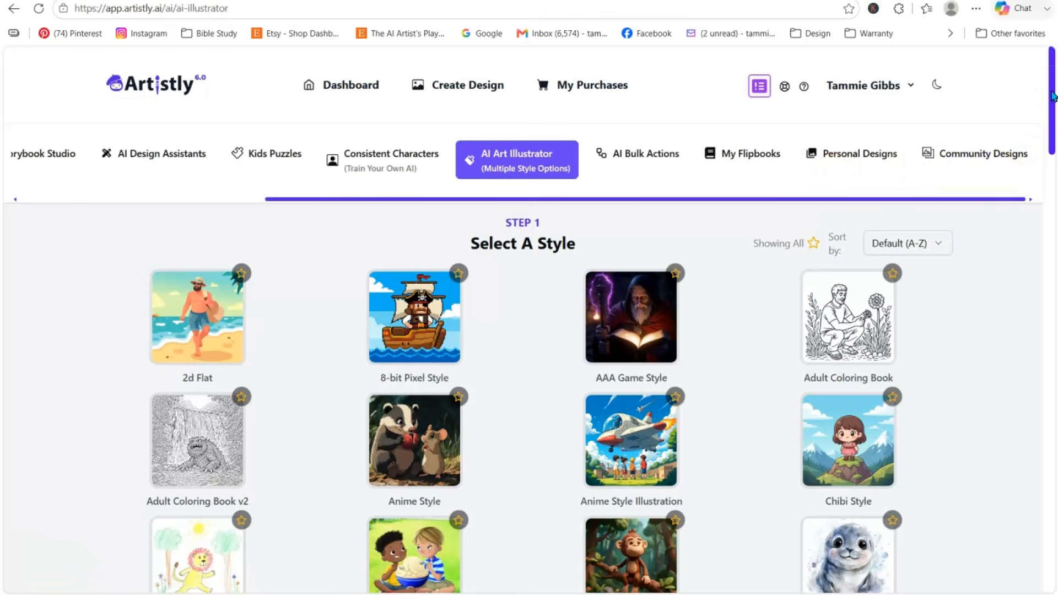
{"action": "left_click_drag", "start_coordinate": [1053, 95], "coordinate": [1013, 108]}
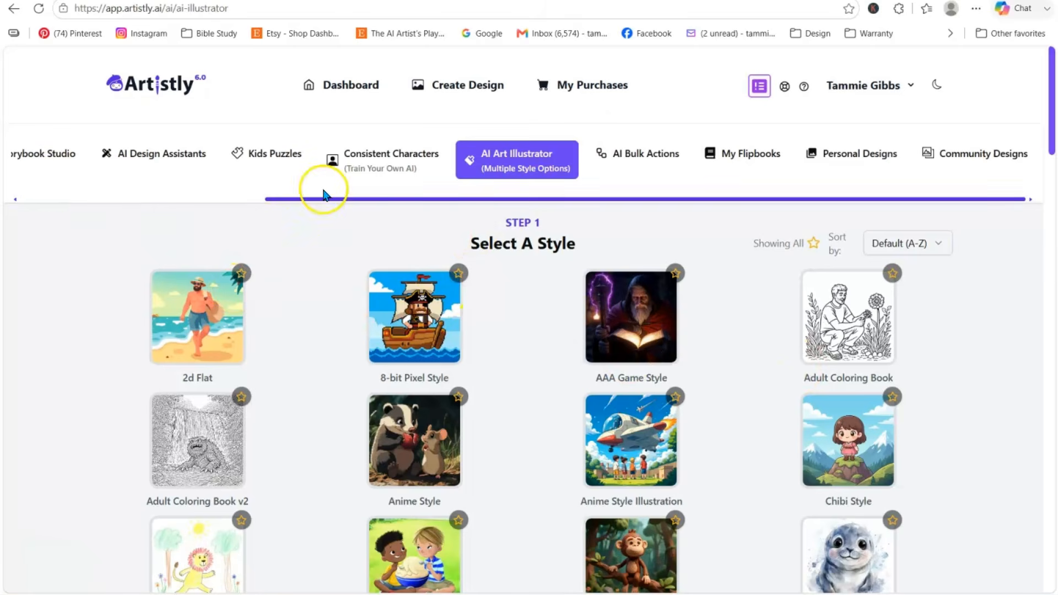
{"action": "left_click_drag", "start_coordinate": [319, 199], "coordinate": [74, 199]}
{"action": "left_click", "coordinate": [126, 151]}
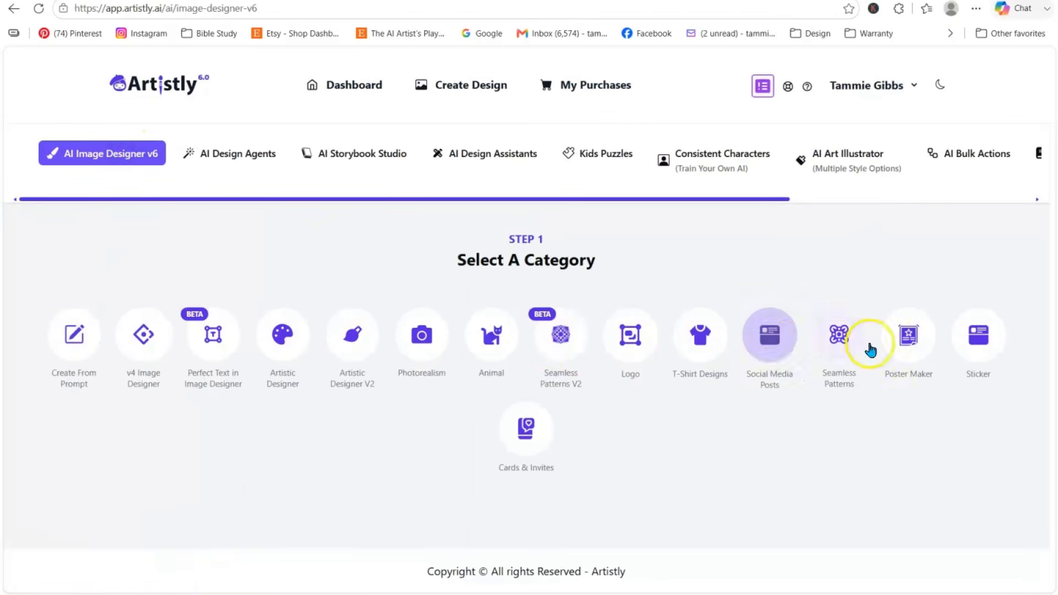
{"action": "left_click", "coordinate": [253, 159]}
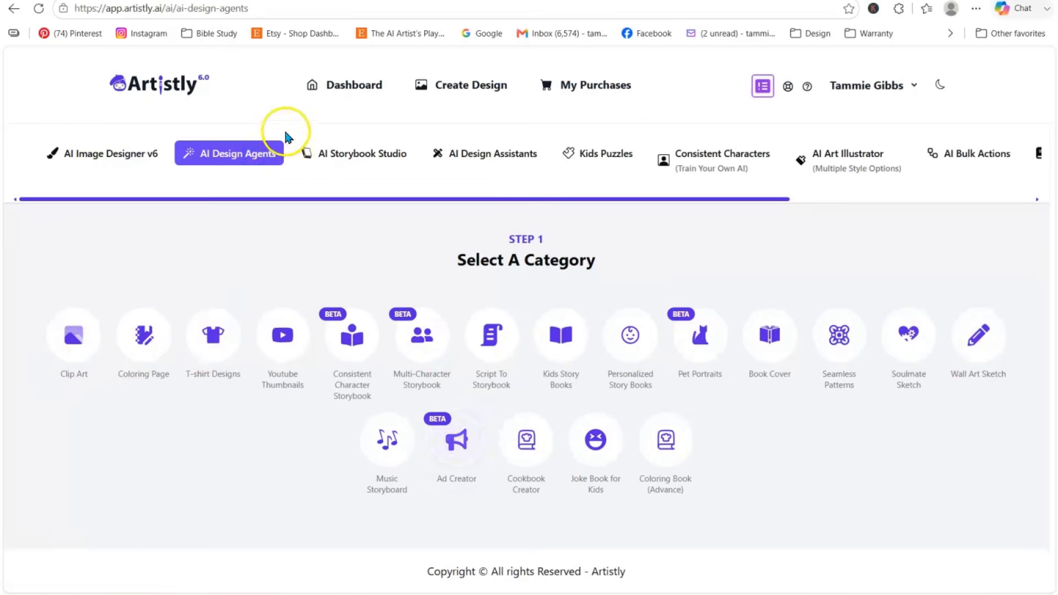
{"action": "left_click", "coordinate": [385, 163]}
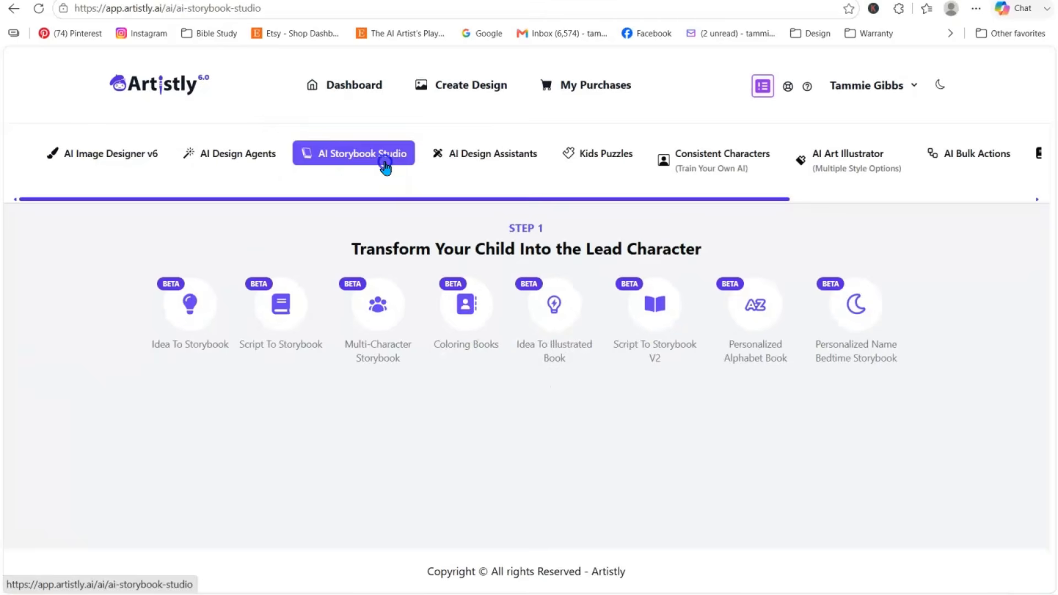
{"action": "left_click", "coordinate": [611, 160]}
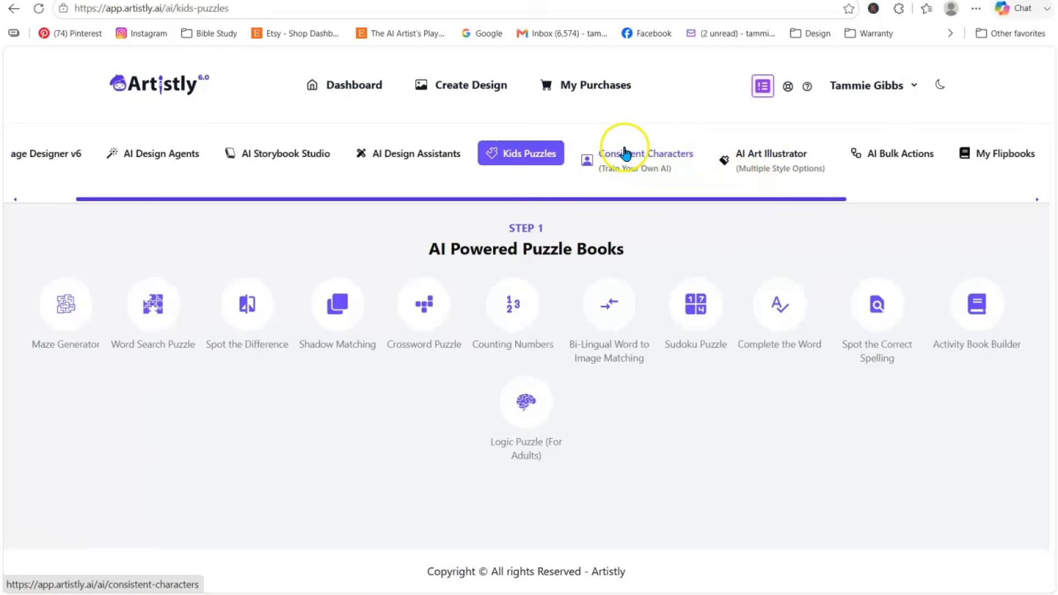
{"action": "left_click", "coordinate": [662, 156]}
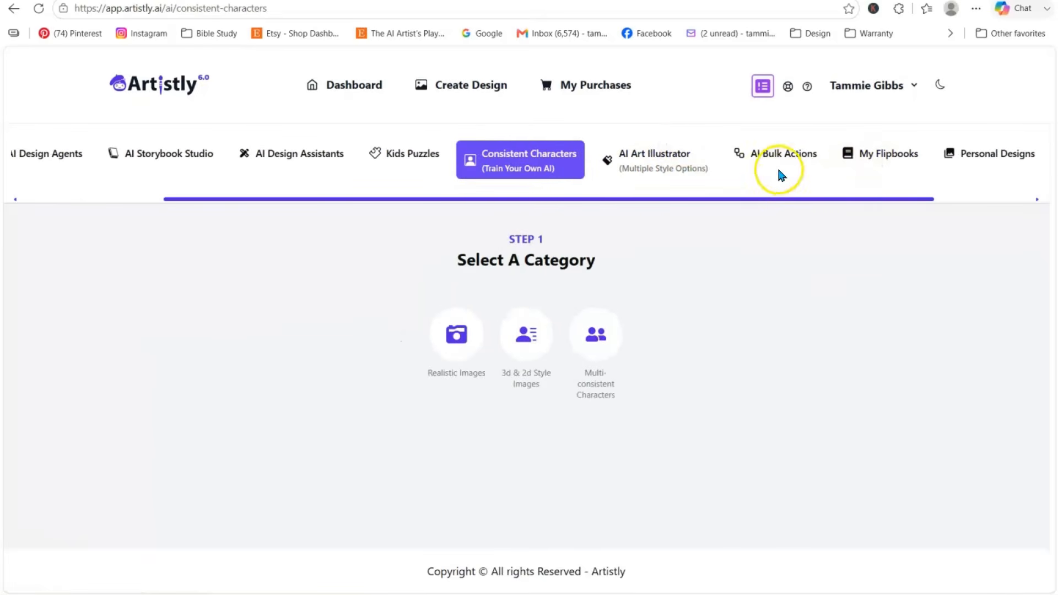